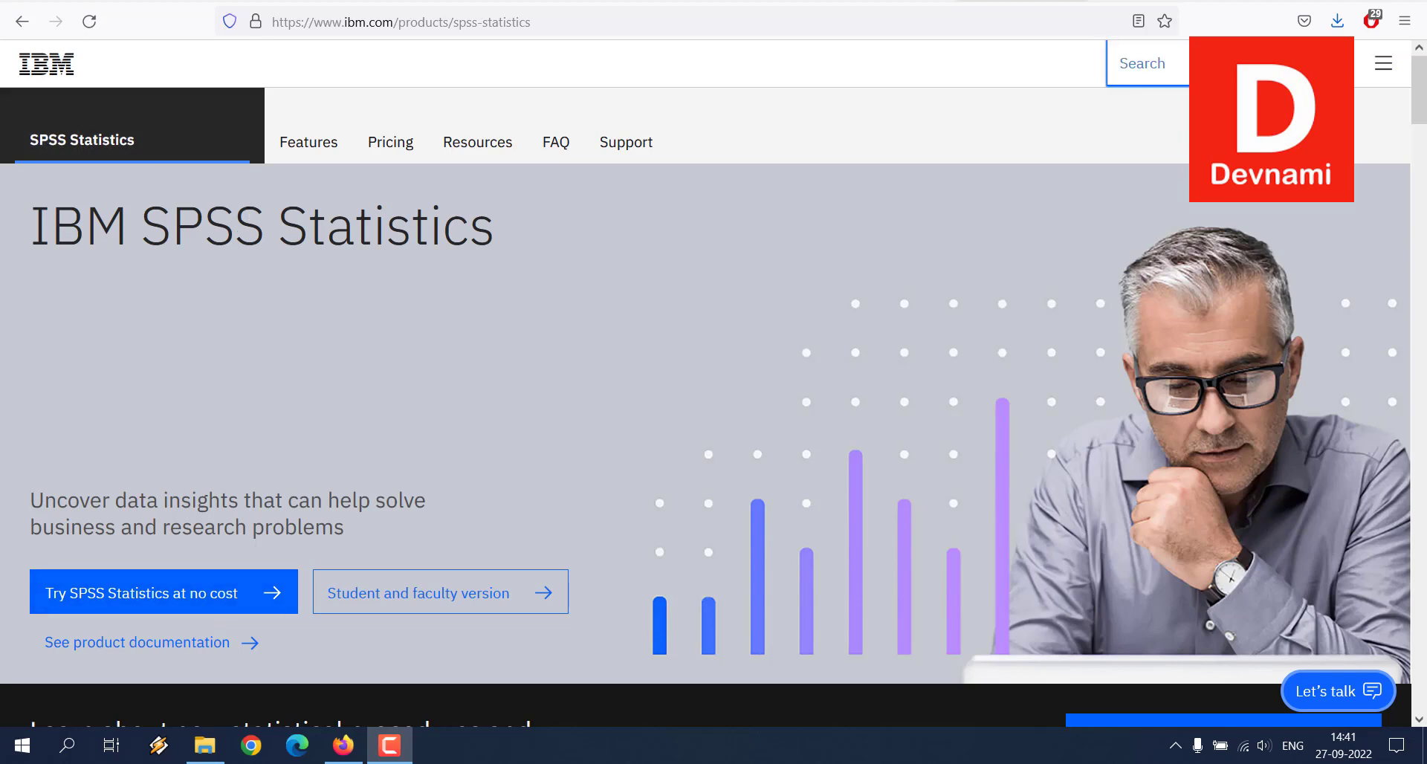
Step: Launch IBM SPSS Statistics from the desktop
{"action": "left_click", "coordinate": [1320, 1]}
{"action": "double_click", "coordinate": [1375, 633]}
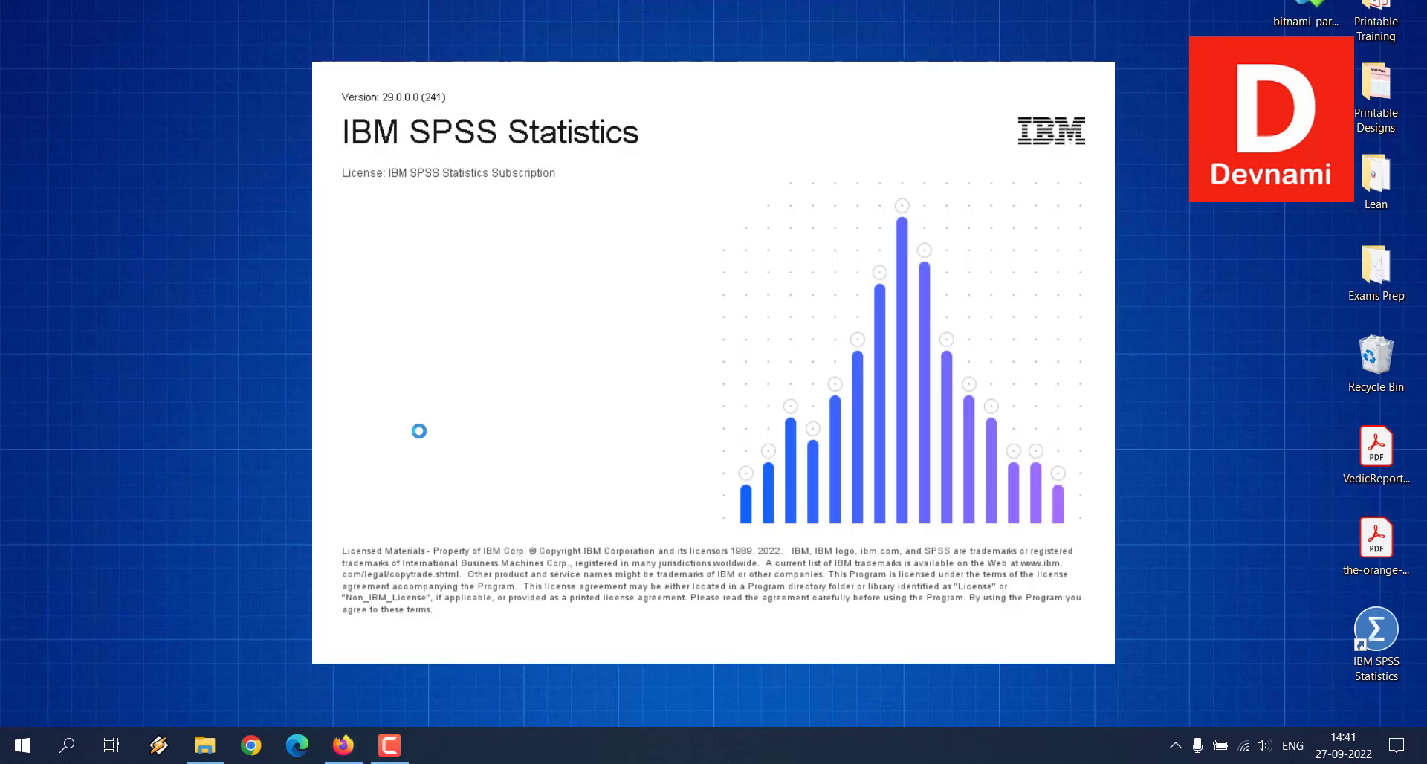
Step: Switch to Firefox and open the World Bank collection among the data collections on DataHub
{"action": "left_click", "coordinate": [343, 745]}
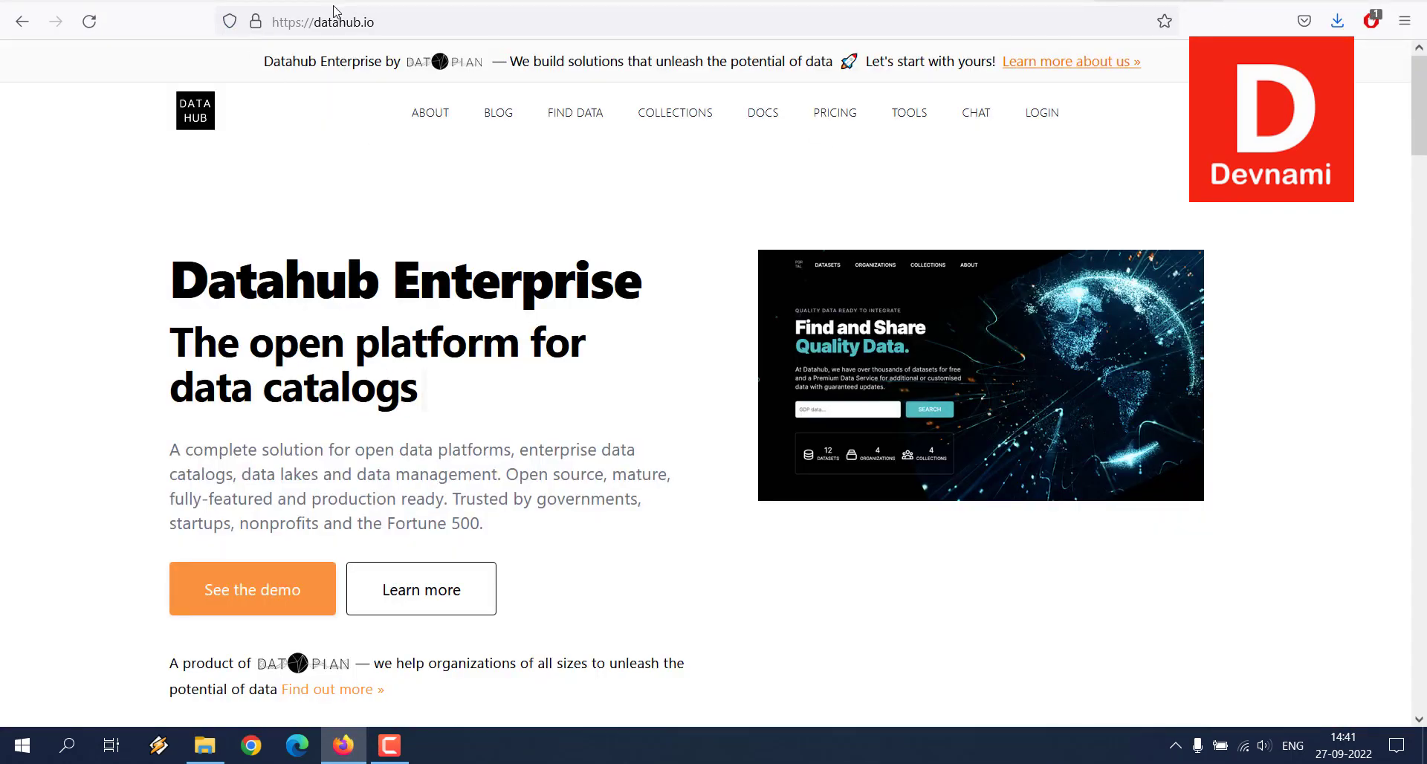
{"action": "left_click", "coordinate": [650, 122]}
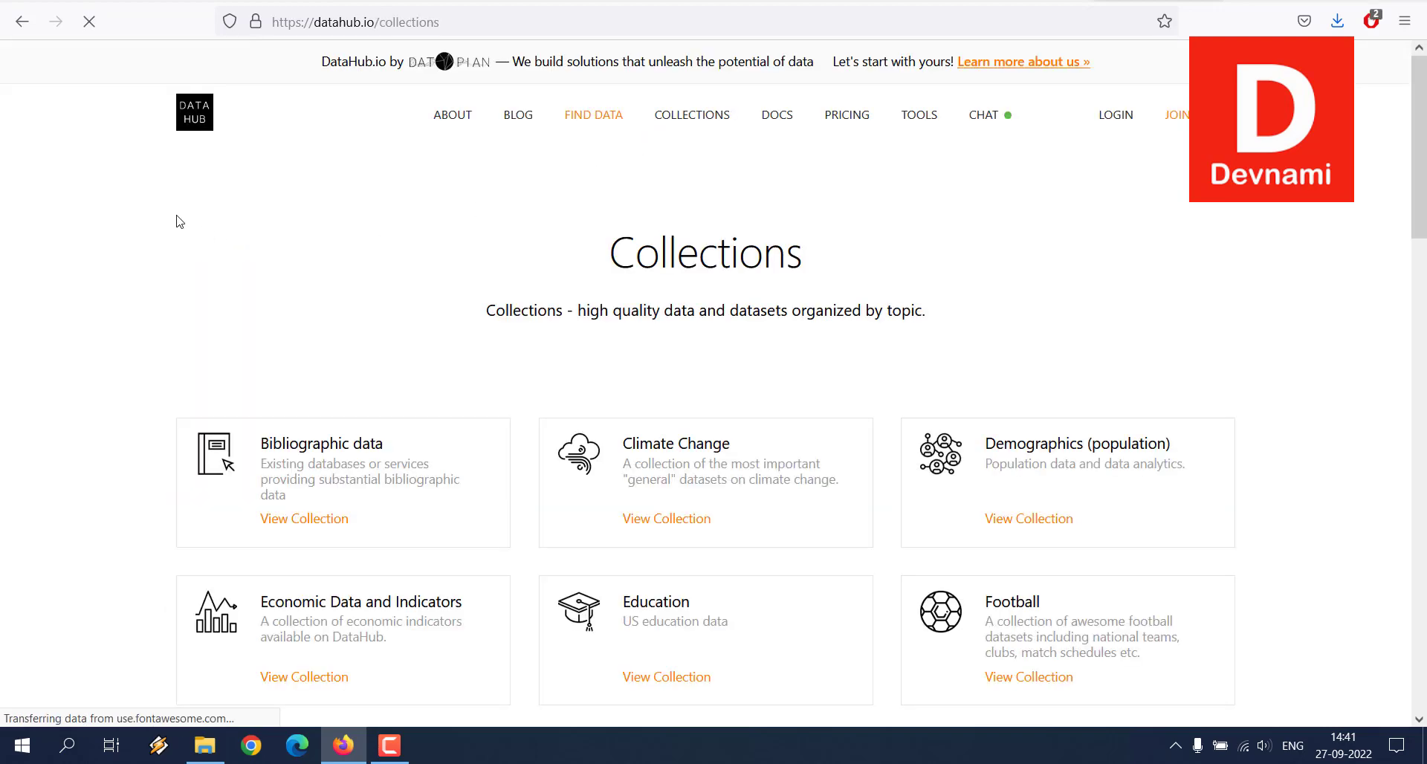
{"action": "scroll", "coordinate": [179, 222], "scroll_direction": "down", "scroll_amount": 5}
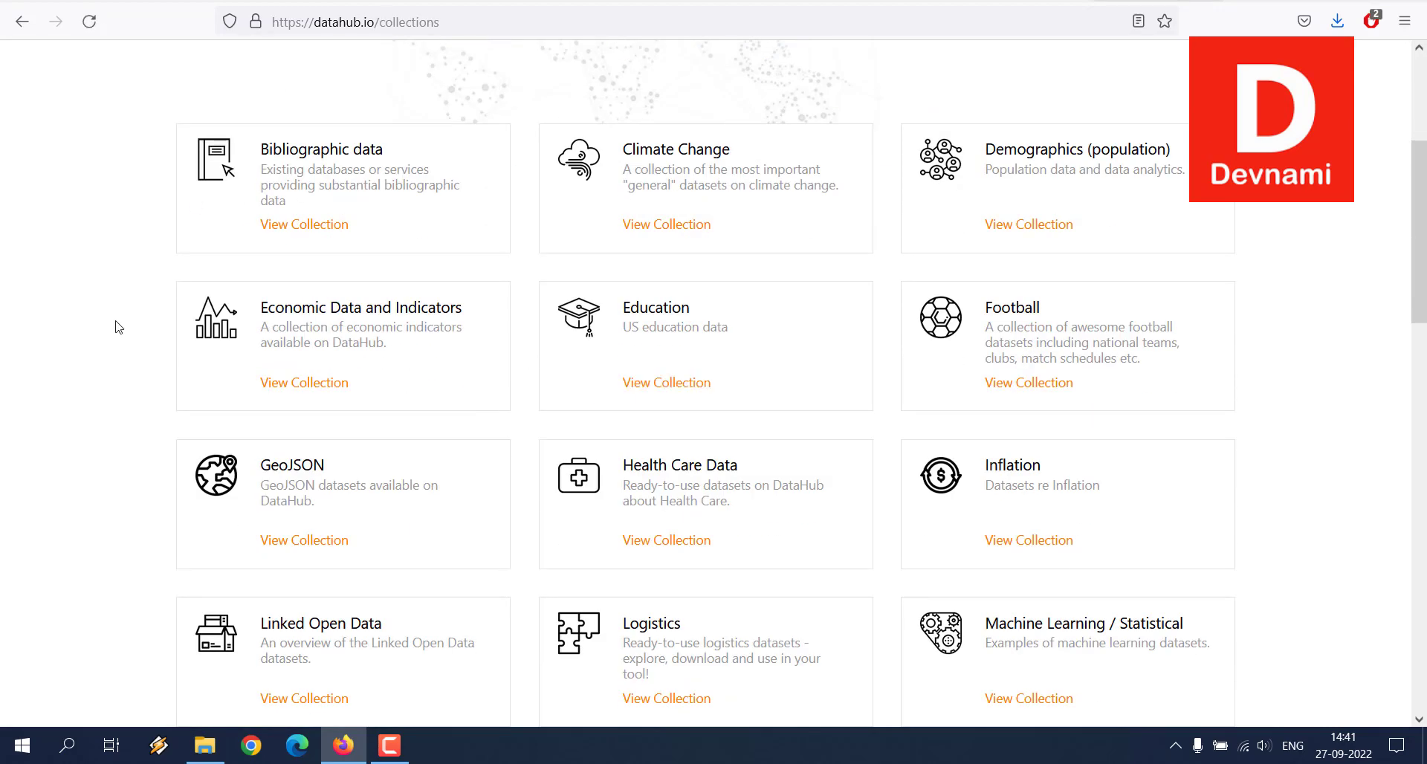
{"action": "scroll", "coordinate": [118, 325], "scroll_direction": "down", "scroll_amount": 5}
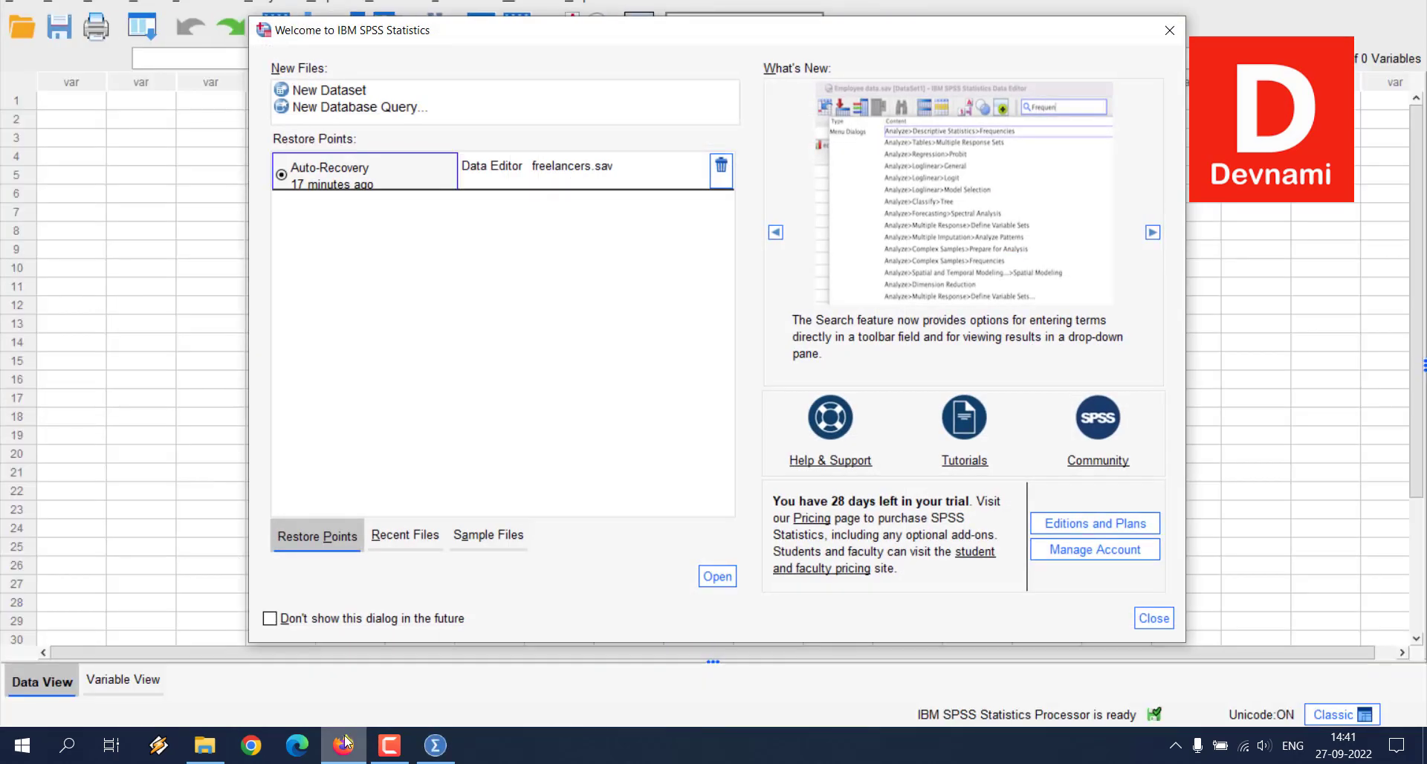
{"action": "left_click", "coordinate": [330, 749]}
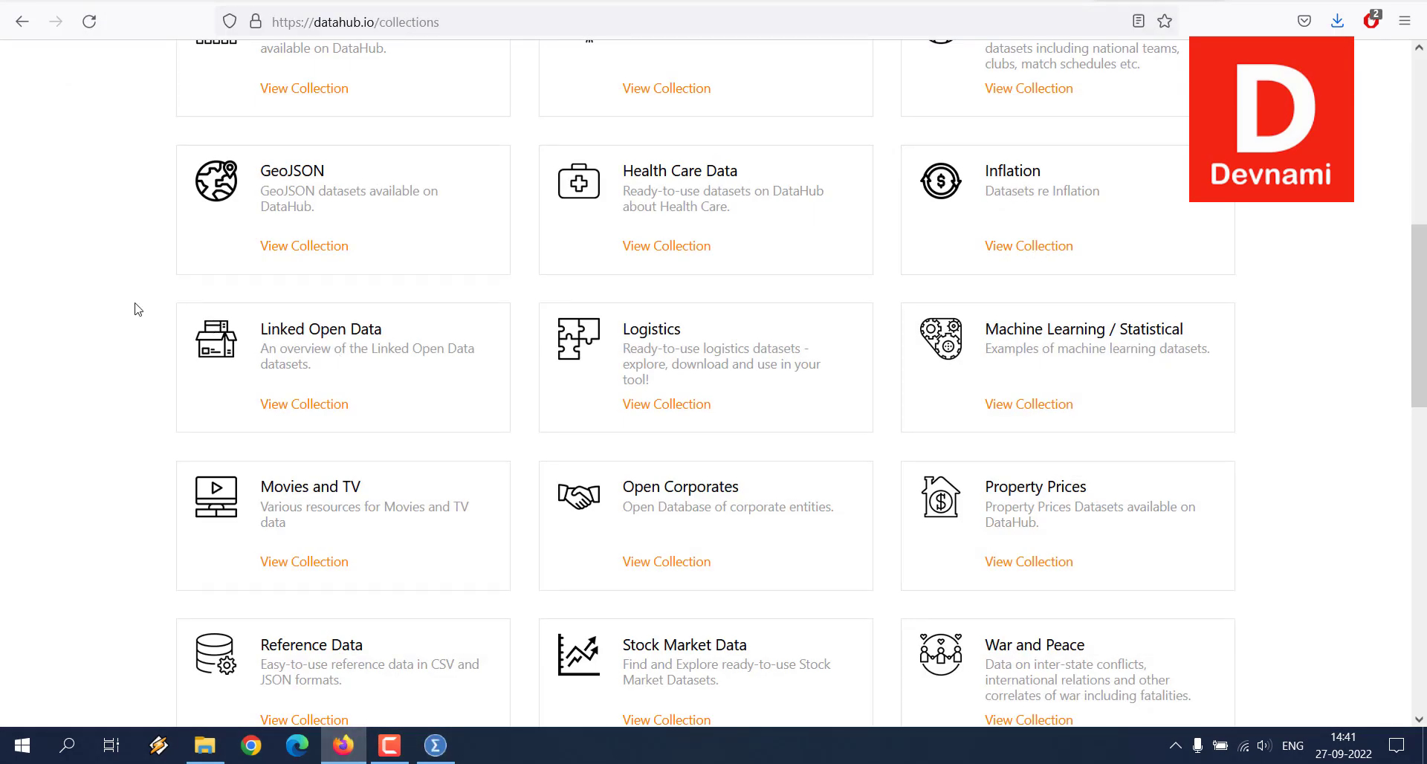
{"action": "scroll", "coordinate": [128, 303], "scroll_direction": "down", "scroll_amount": 3}
{"action": "scroll", "coordinate": [125, 301], "scroll_direction": "down", "scroll_amount": 3}
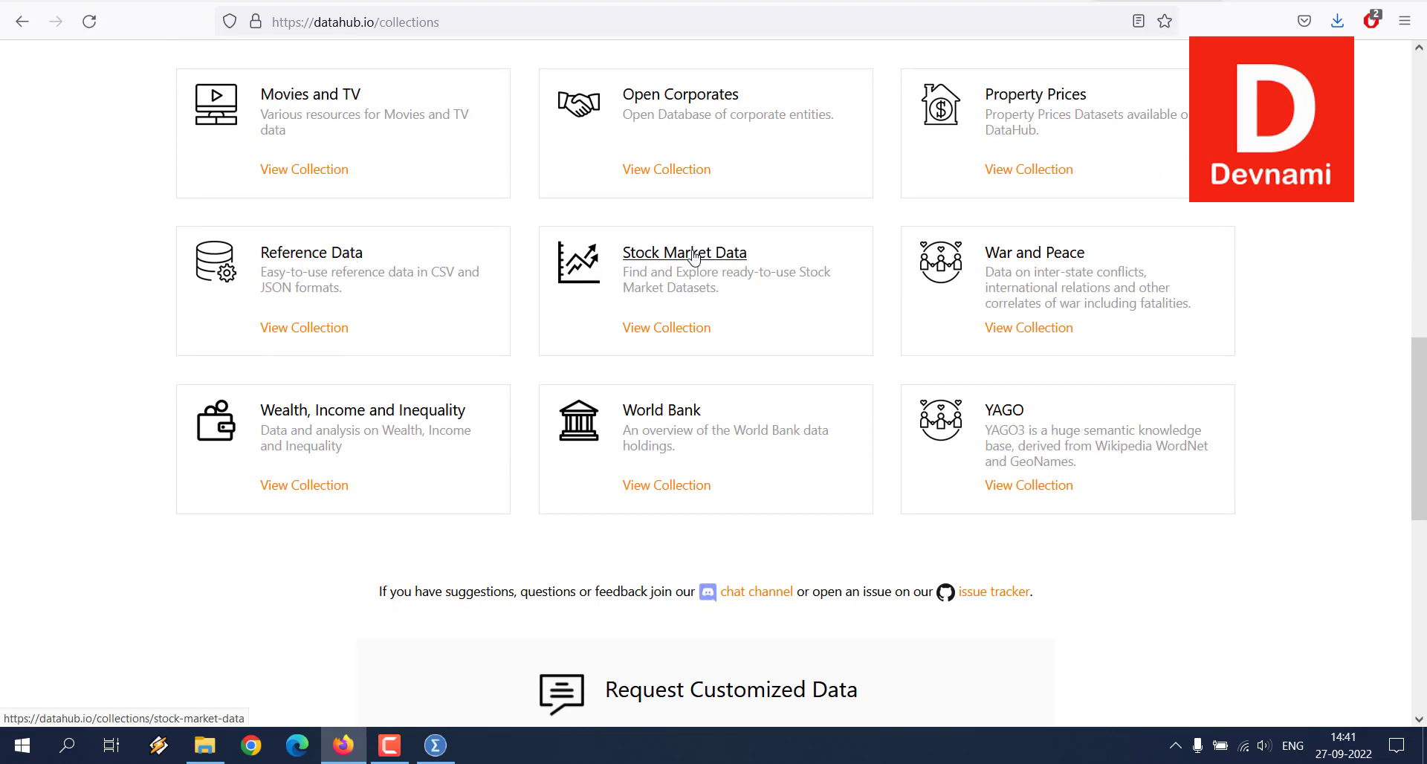
{"action": "left_click", "coordinate": [676, 486]}
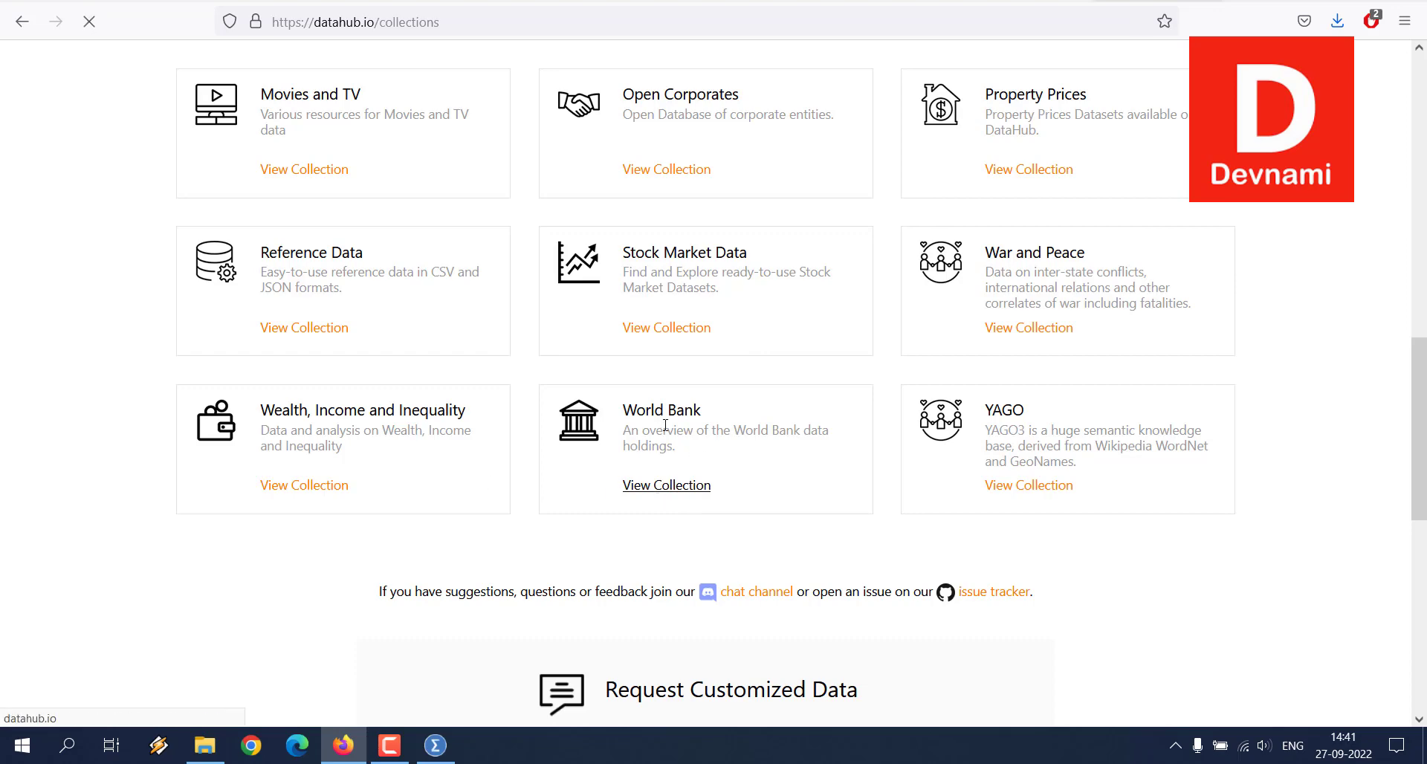
Step: Open the World Bank's Financial Reporting datasets, agree to the terms of use and look through the dataset list
{"action": "scroll", "coordinate": [207, 343], "scroll_direction": "down", "scroll_amount": 6}
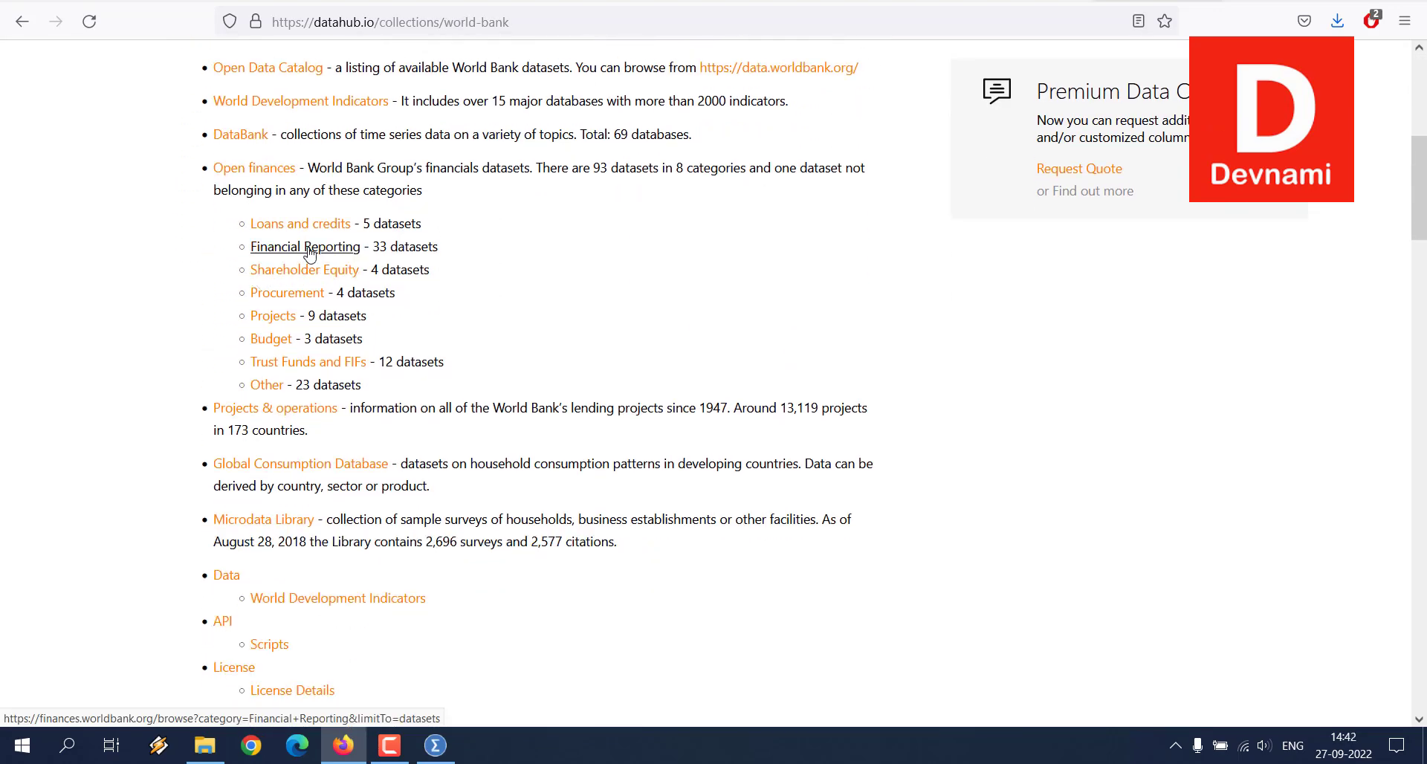
{"action": "left_click", "coordinate": [308, 256]}
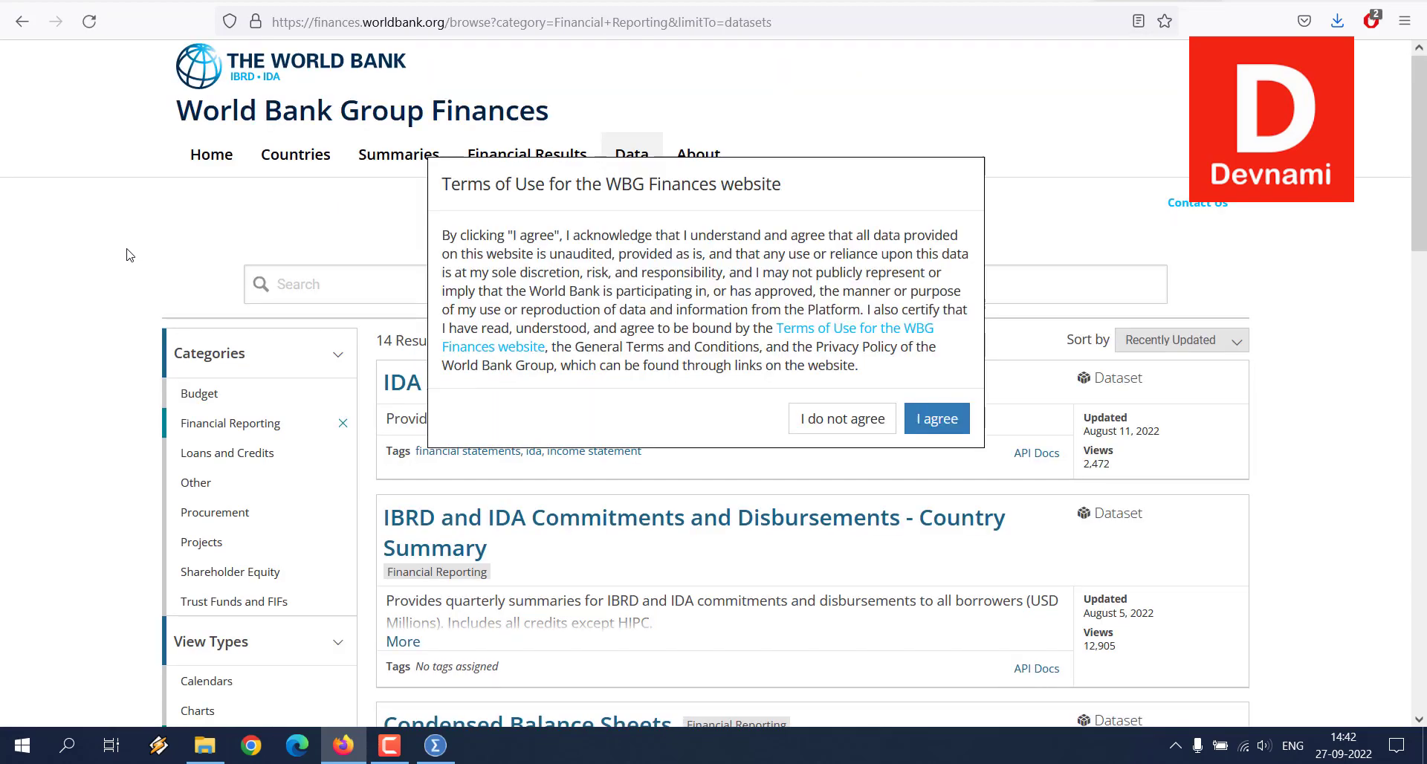
{"action": "left_click", "coordinate": [960, 424]}
{"action": "scroll", "coordinate": [125, 288], "scroll_direction": "down", "scroll_amount": 3}
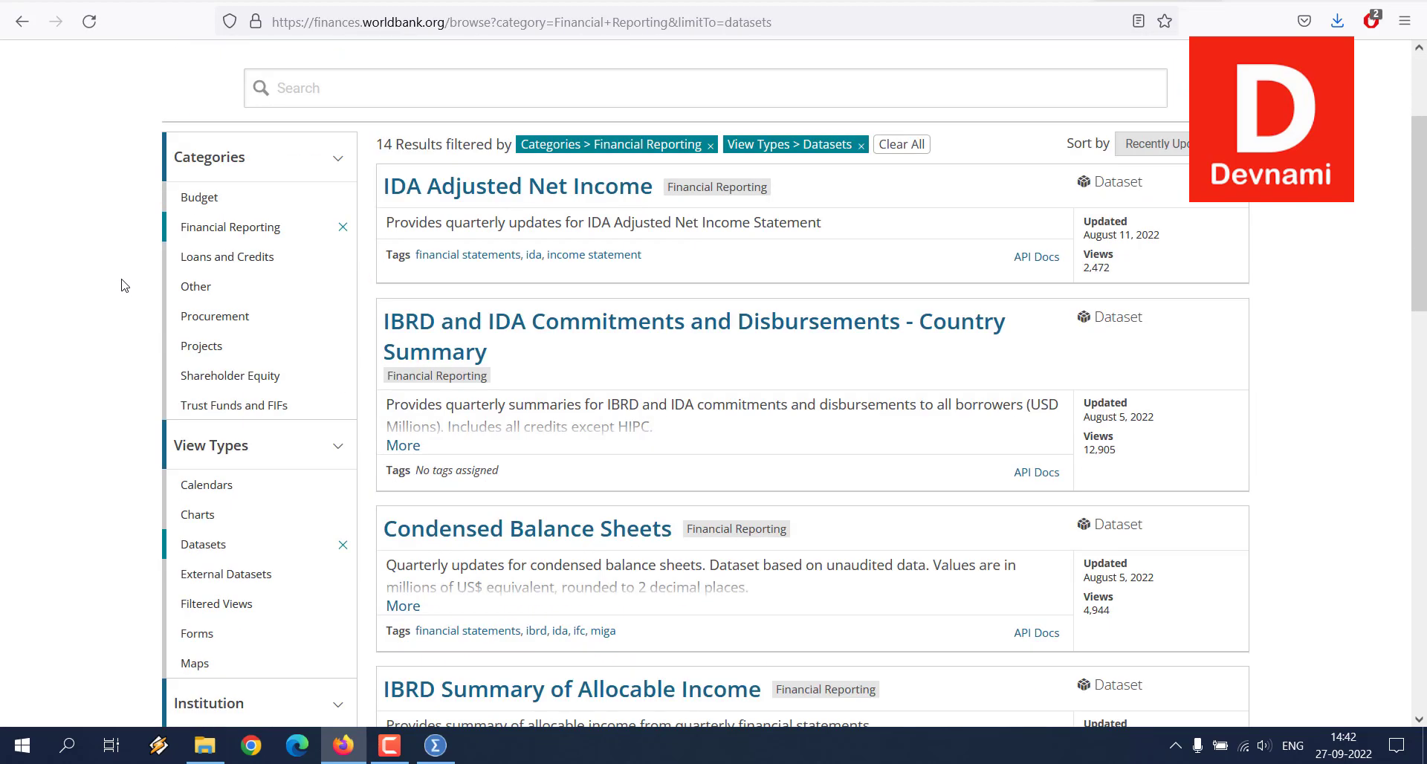
Step: Switch to SPSS Statistics, delete the Auto-Recovery restore point for freelancers.sav and close the welcome dialog
{"action": "left_click", "coordinate": [433, 755]}
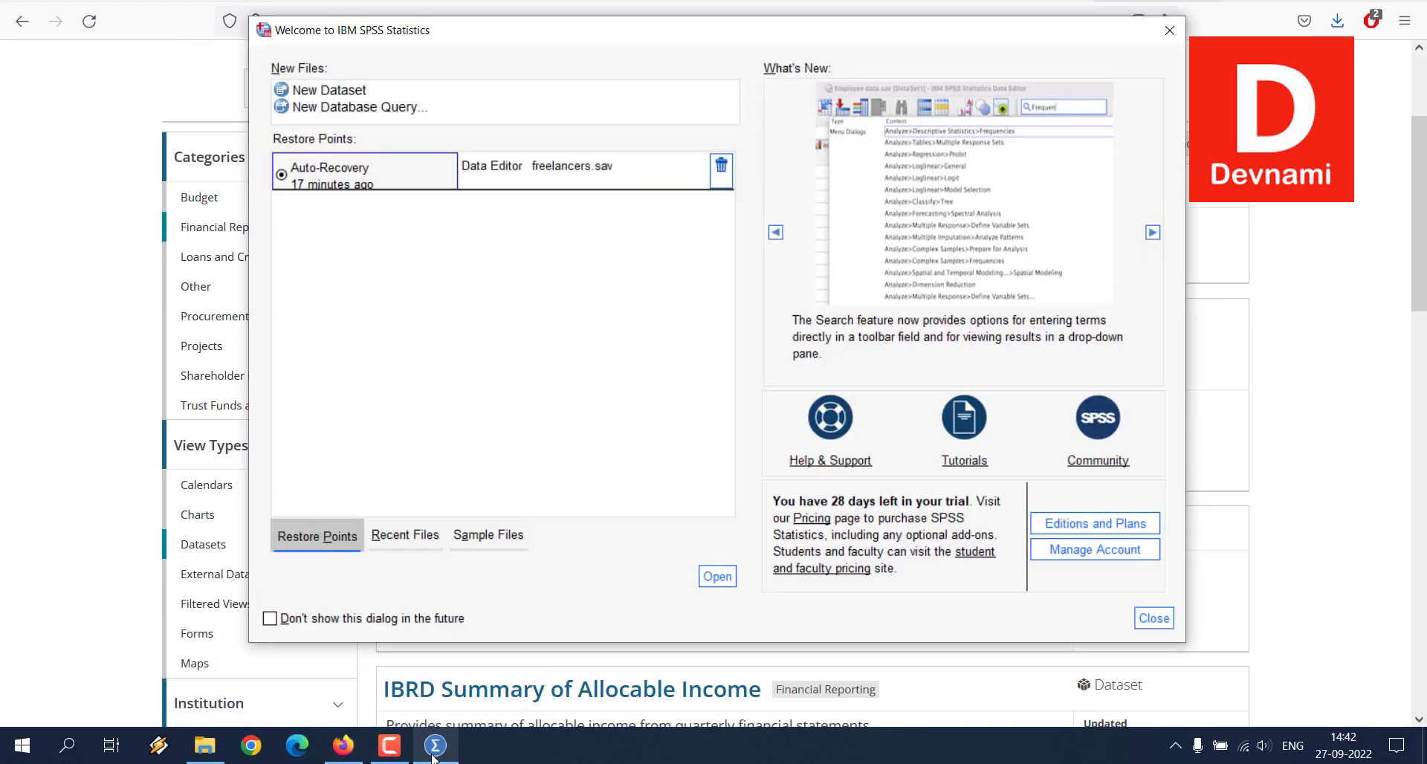
{"action": "left_click", "coordinate": [722, 168]}
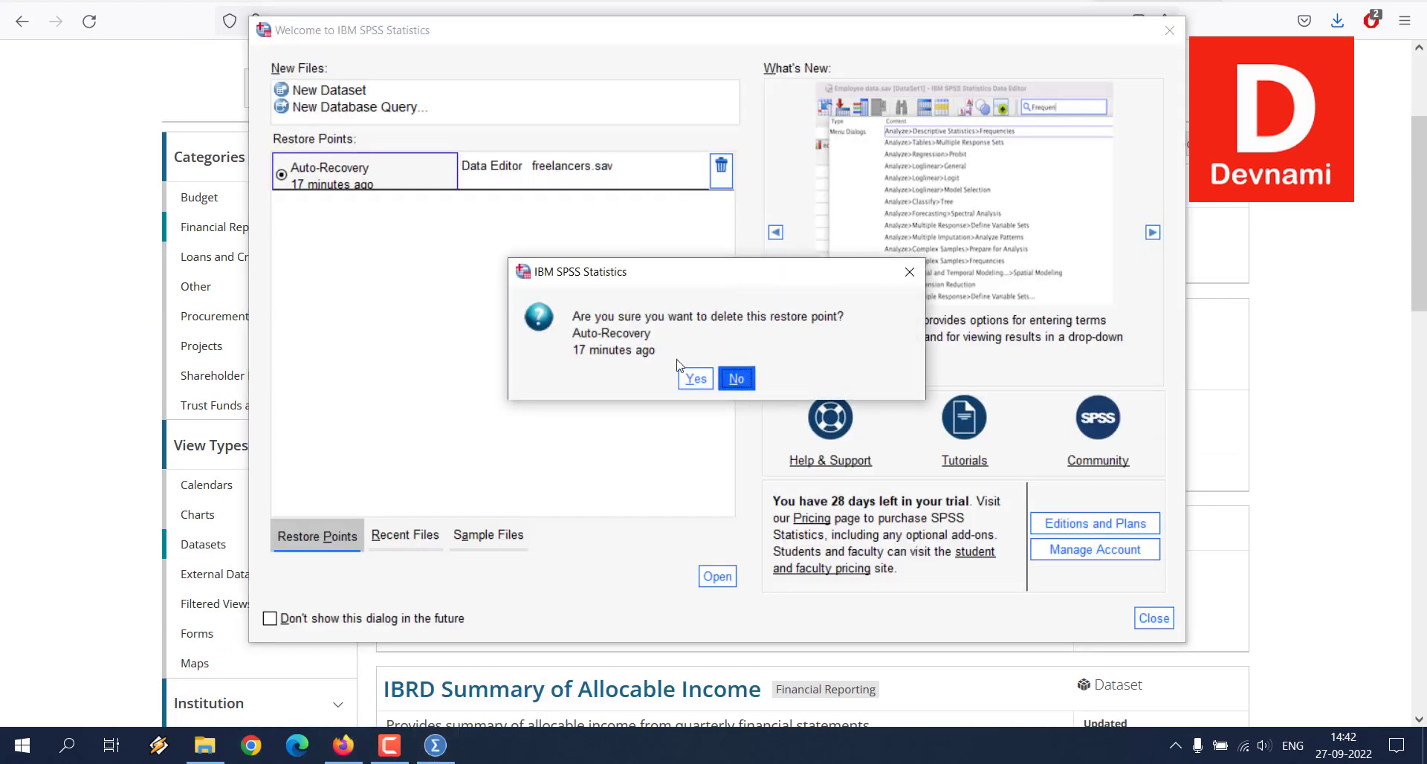
{"action": "left_click", "coordinate": [695, 379]}
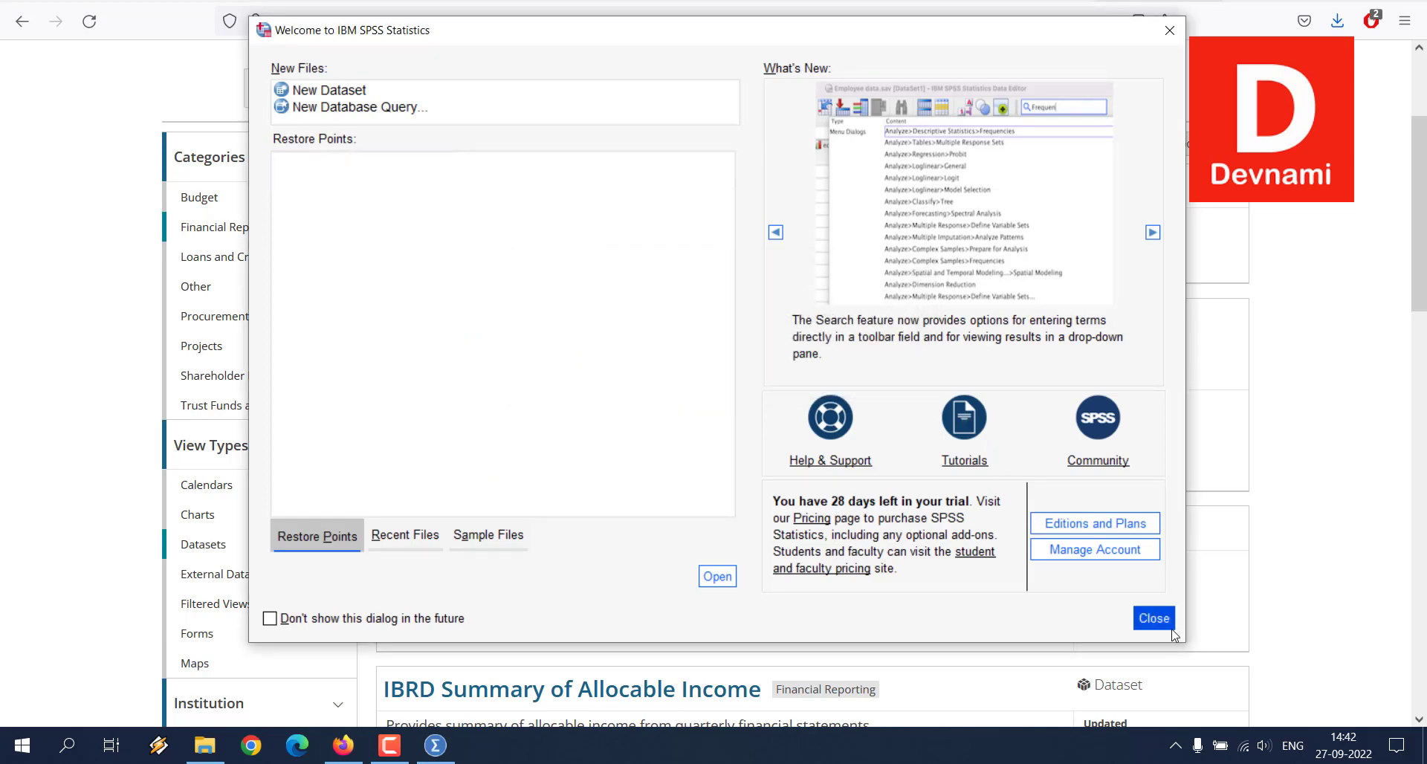
{"action": "left_click", "coordinate": [1154, 618]}
Step: Open the data file freelancers.sav from the Lean folder
{"action": "left_click", "coordinate": [22, 4]}
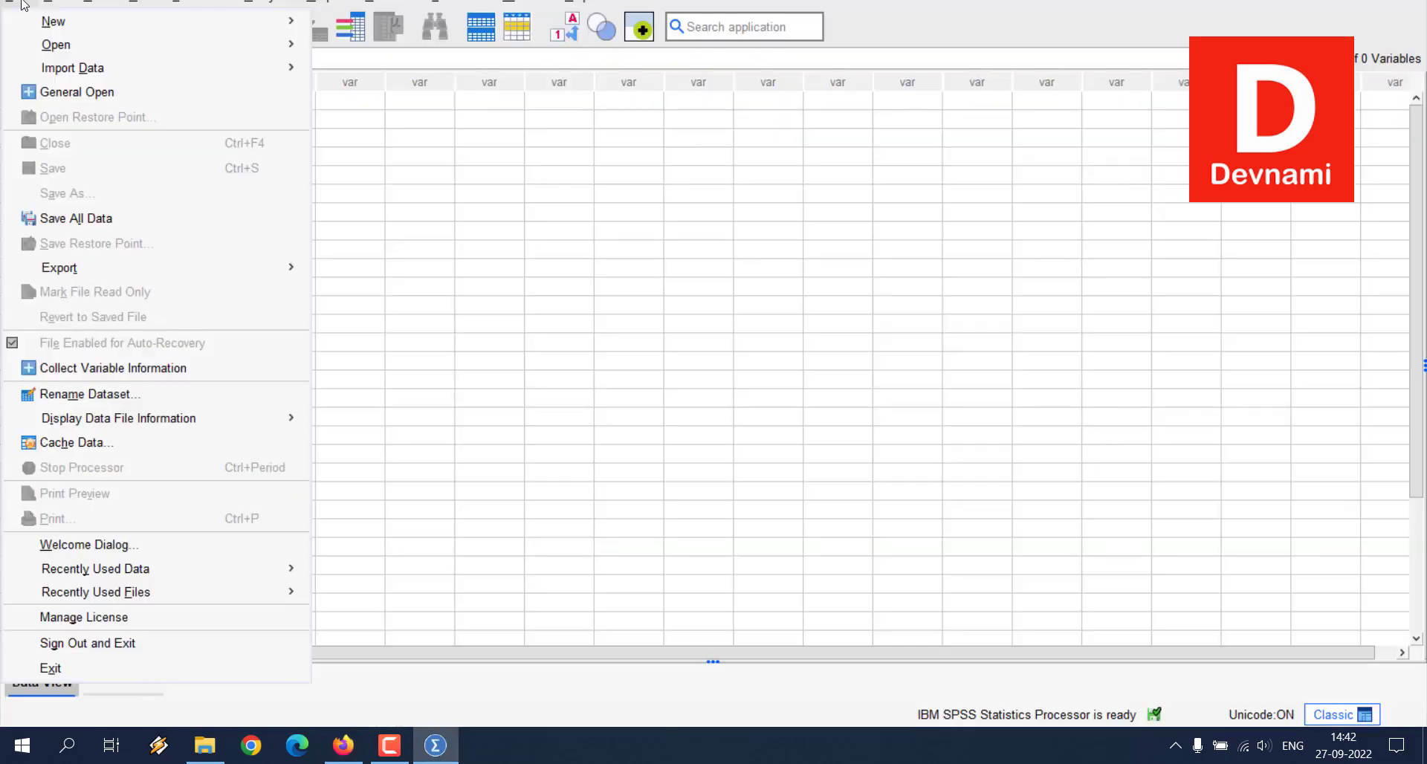
{"action": "mouse_move", "coordinate": [60, 49]}
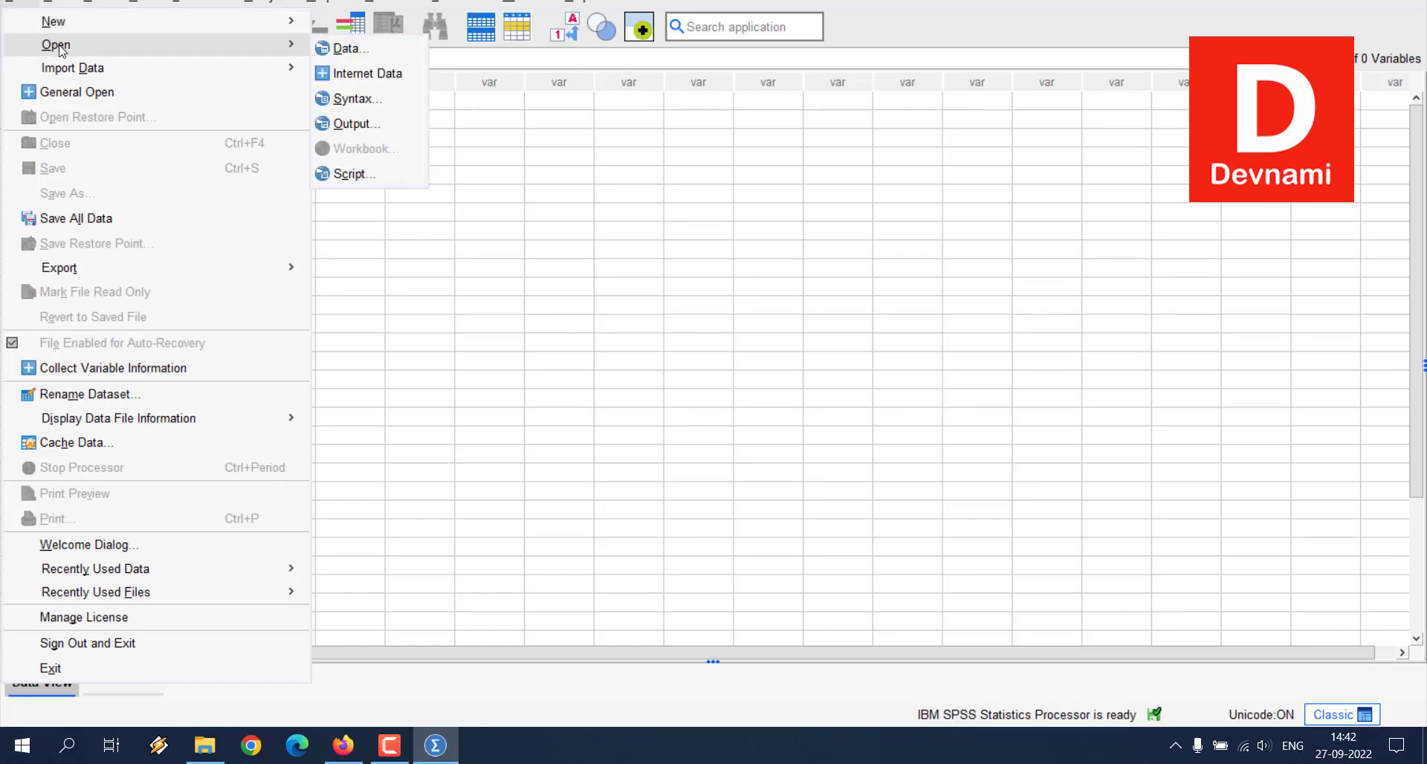
{"action": "left_click", "coordinate": [347, 49]}
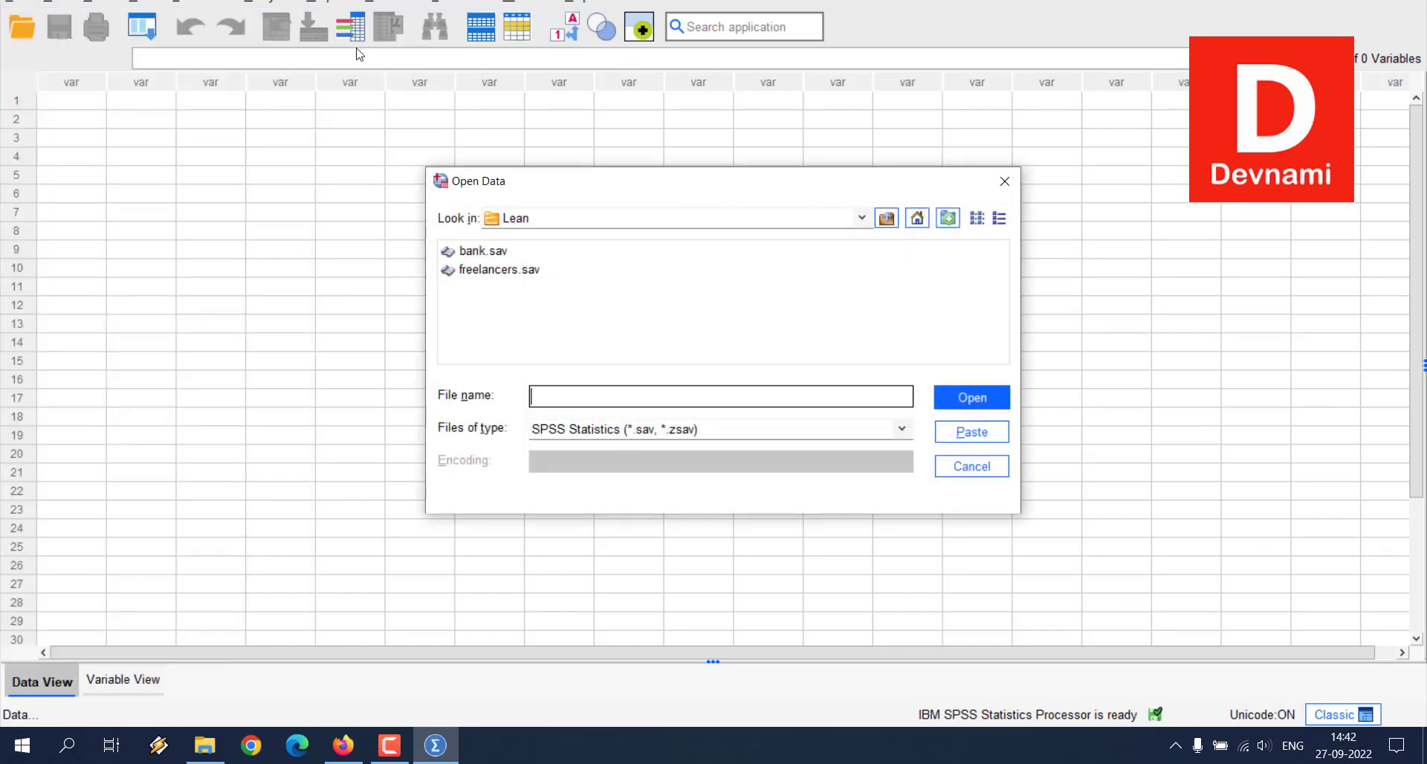
{"action": "left_click", "coordinate": [498, 271]}
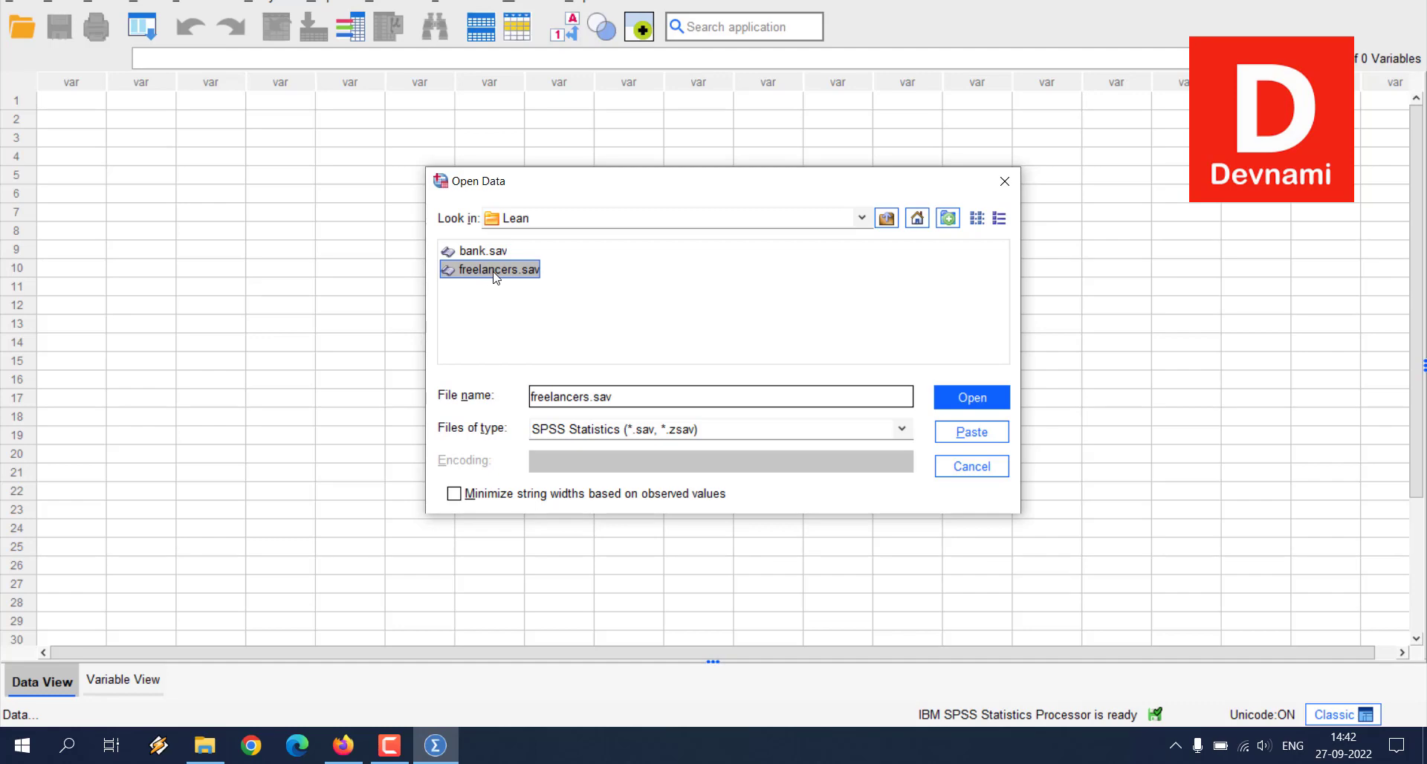
{"action": "left_click", "coordinate": [969, 396]}
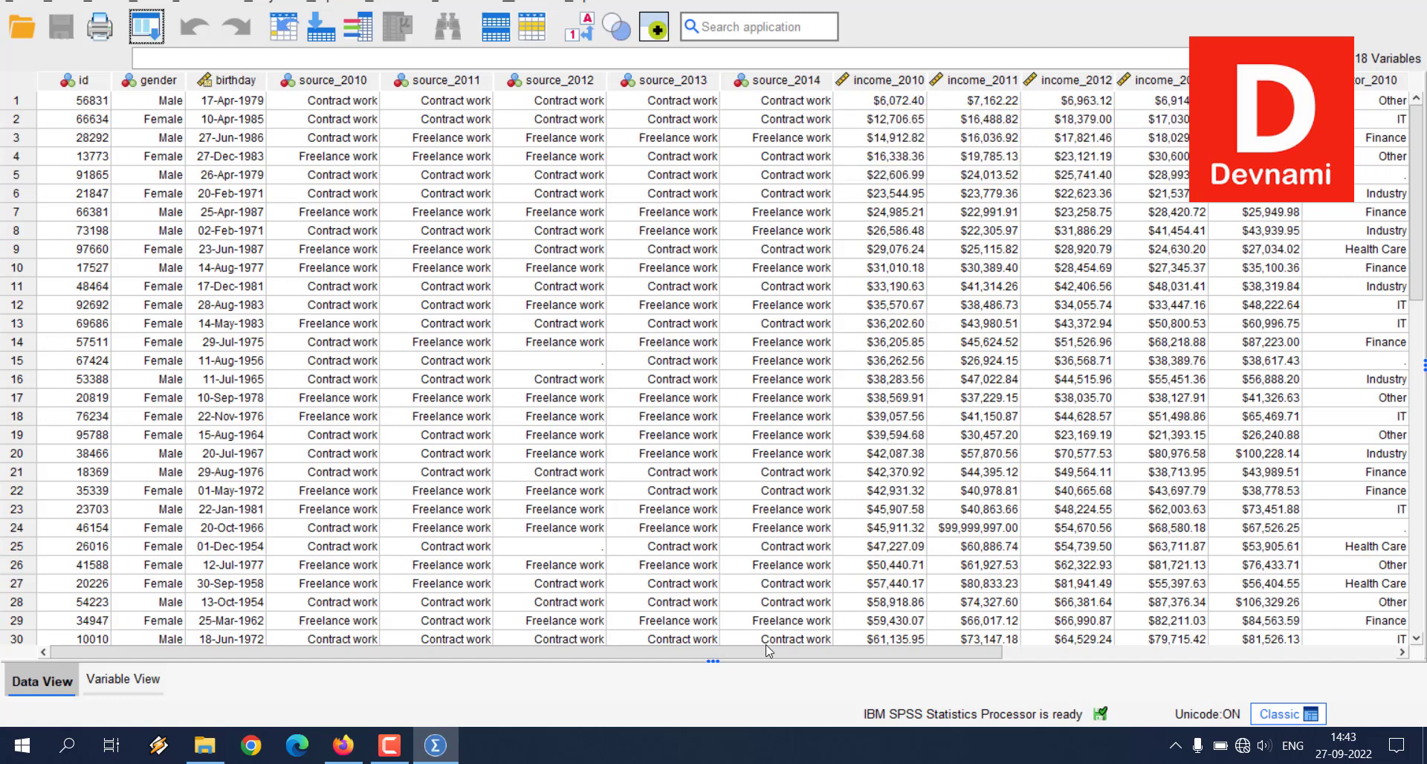
Step: Start the Chart Builder for the freelancers dataset, keeping the current variable properties
{"action": "left_click_drag", "start_coordinate": [770, 651], "coordinate": [962, 649]}
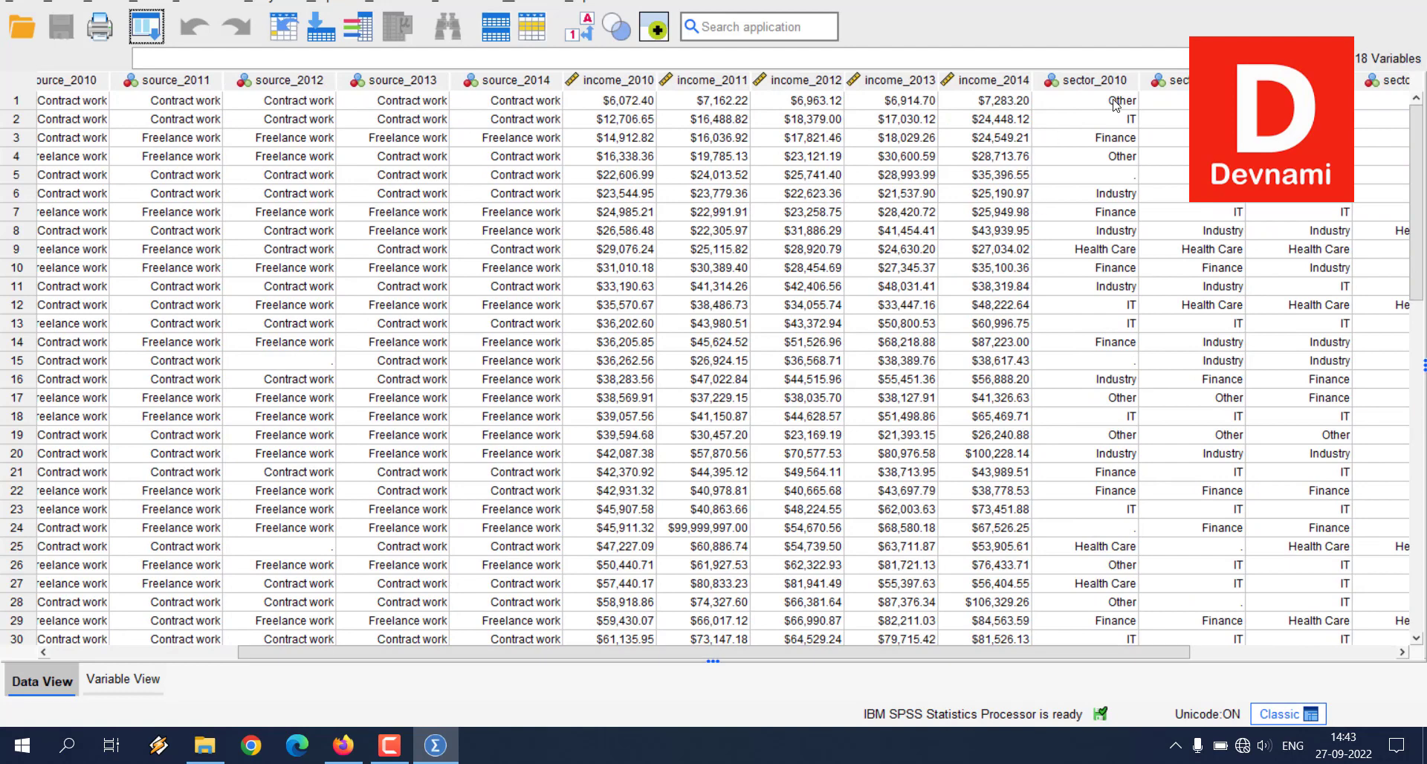
{"action": "left_click_drag", "start_coordinate": [1107, 651], "coordinate": [664, 660]}
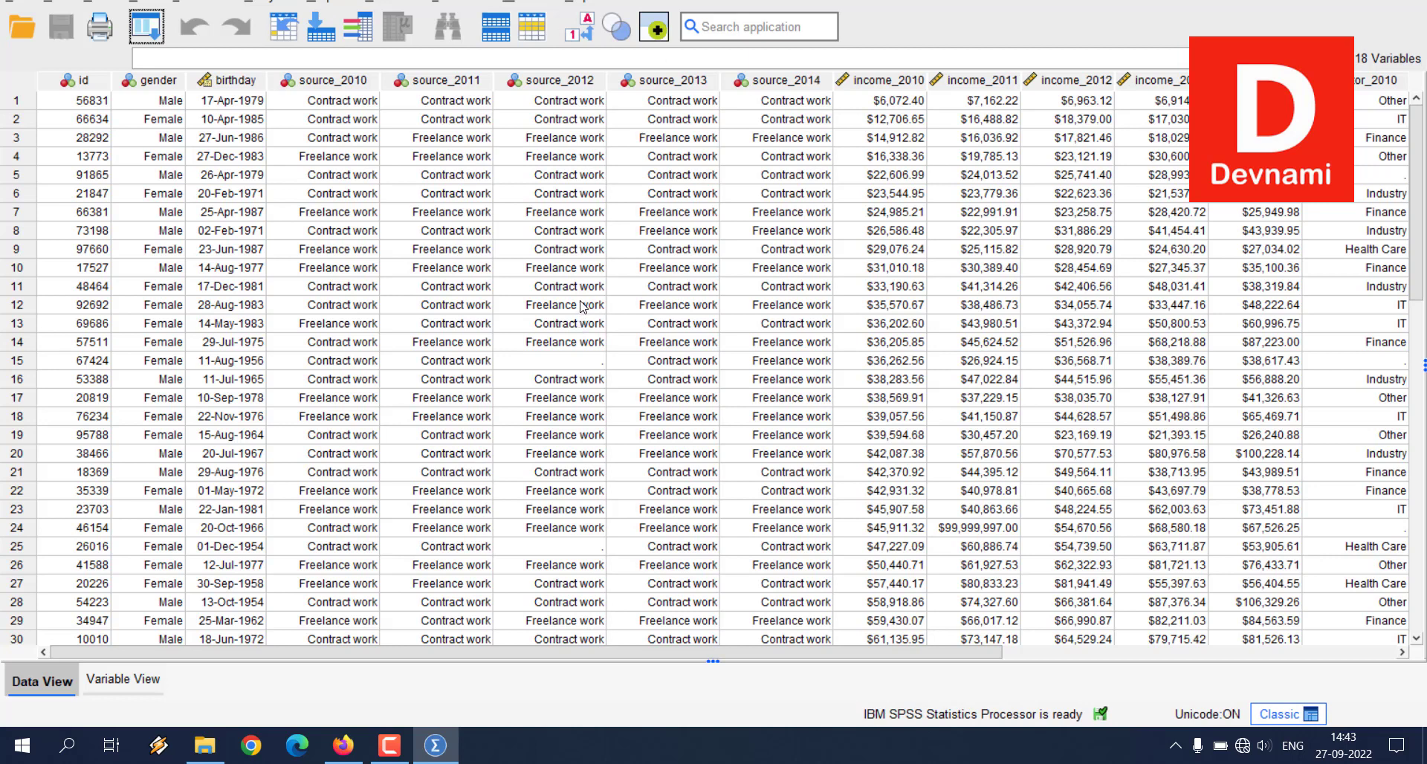
{"action": "left_click", "coordinate": [333, 3]}
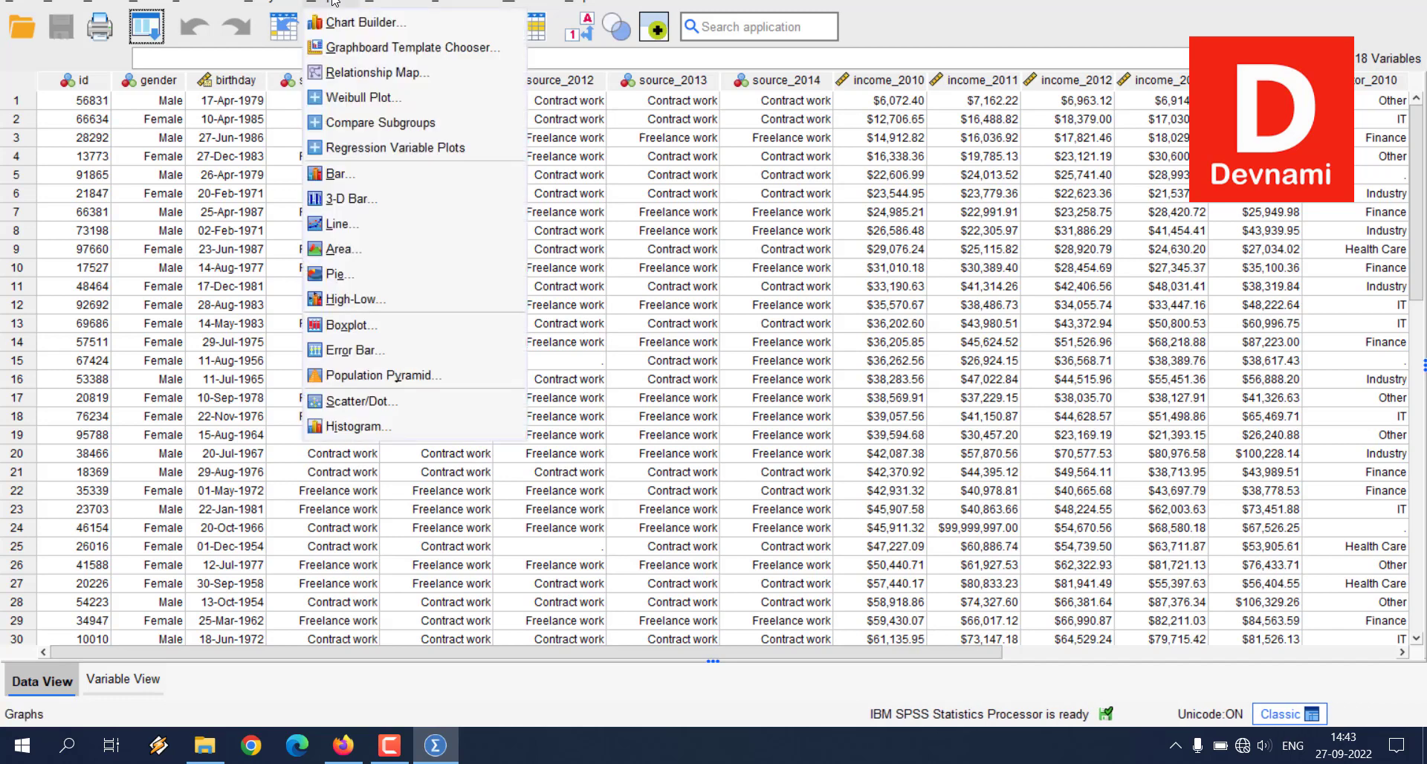
{"action": "left_click", "coordinate": [334, 24]}
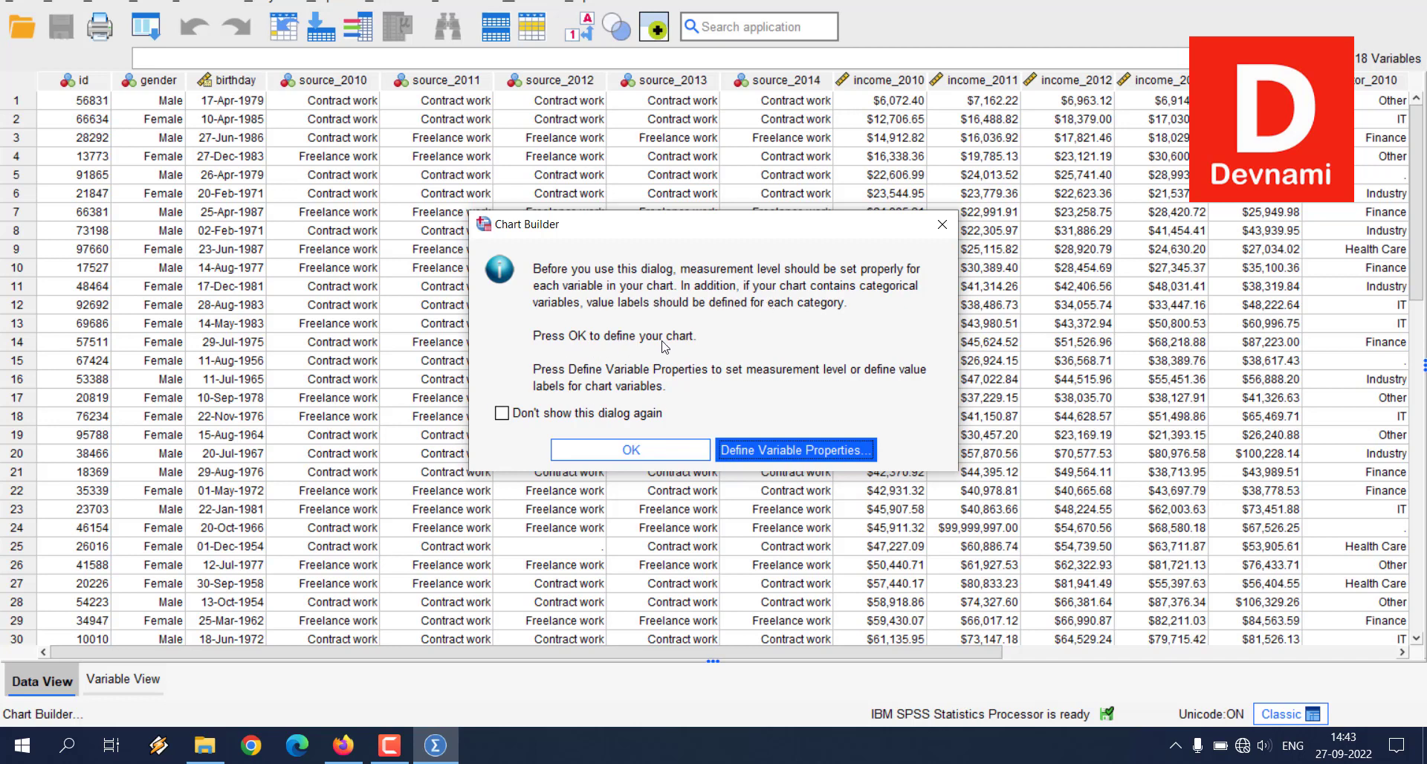
{"action": "left_click", "coordinate": [630, 449]}
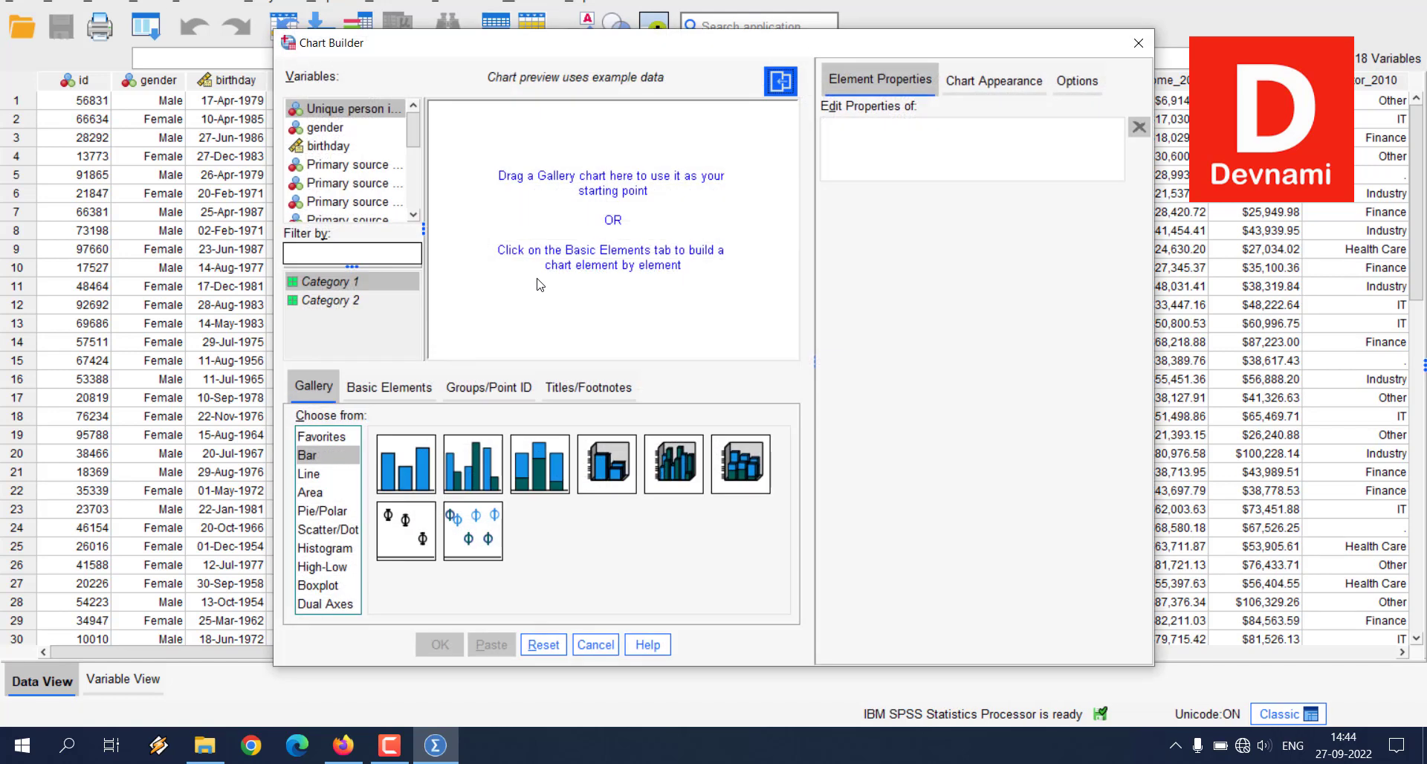
Step: Look through the gallery's chart types, including Pie/Polar, Area, Scatter/Dot, Histogram, High-Low, Boxplot and Dual Axes
{"action": "left_click", "coordinate": [320, 461]}
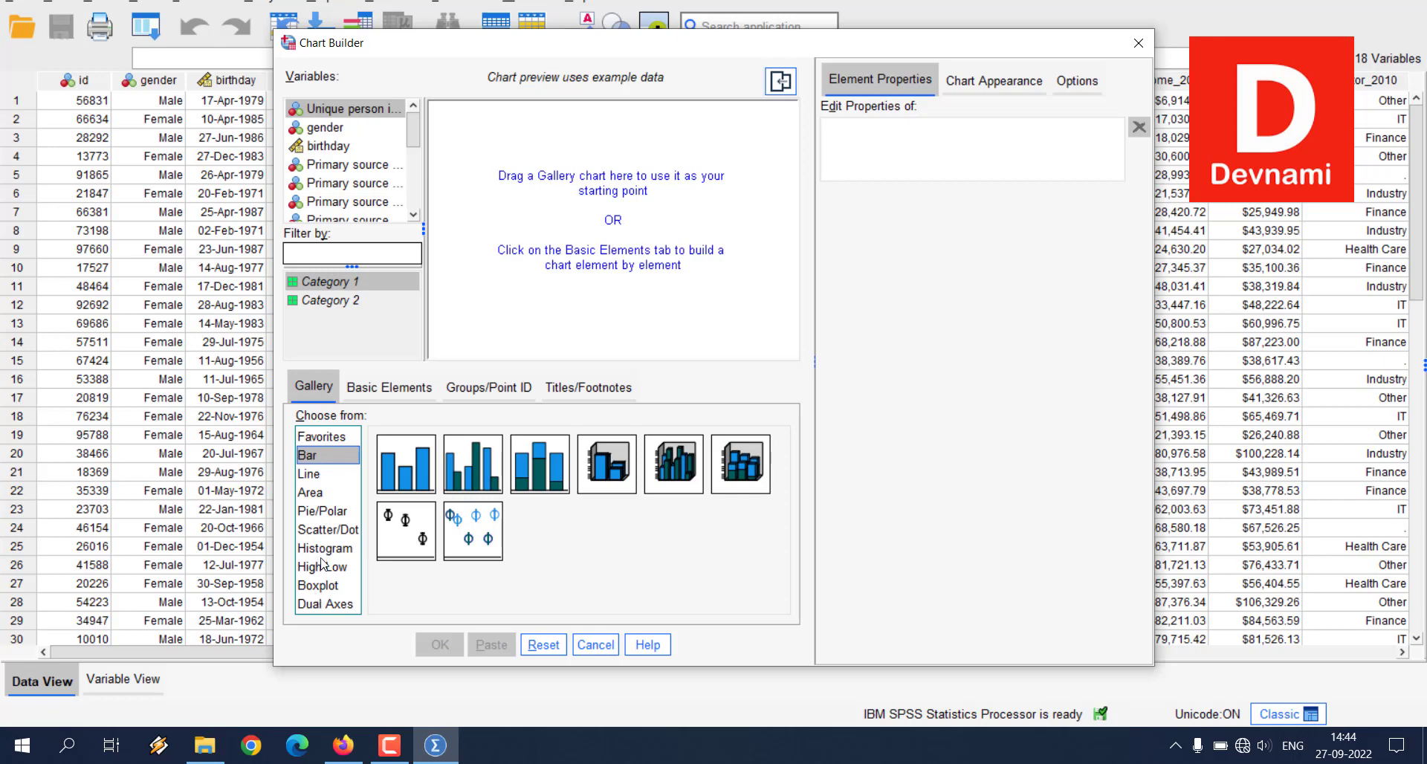
{"action": "left_click", "coordinate": [322, 513]}
{"action": "left_click", "coordinate": [316, 493]}
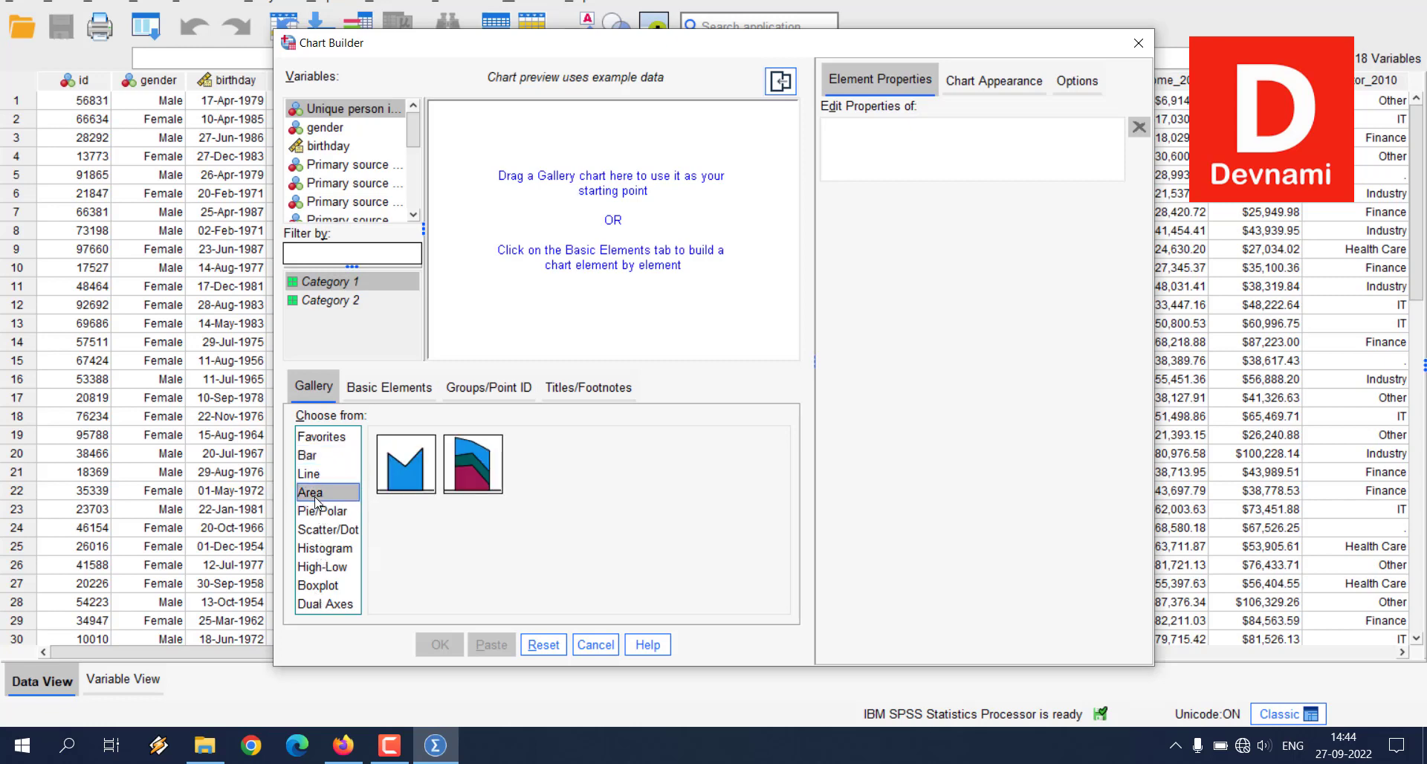
{"action": "left_click", "coordinate": [328, 532]}
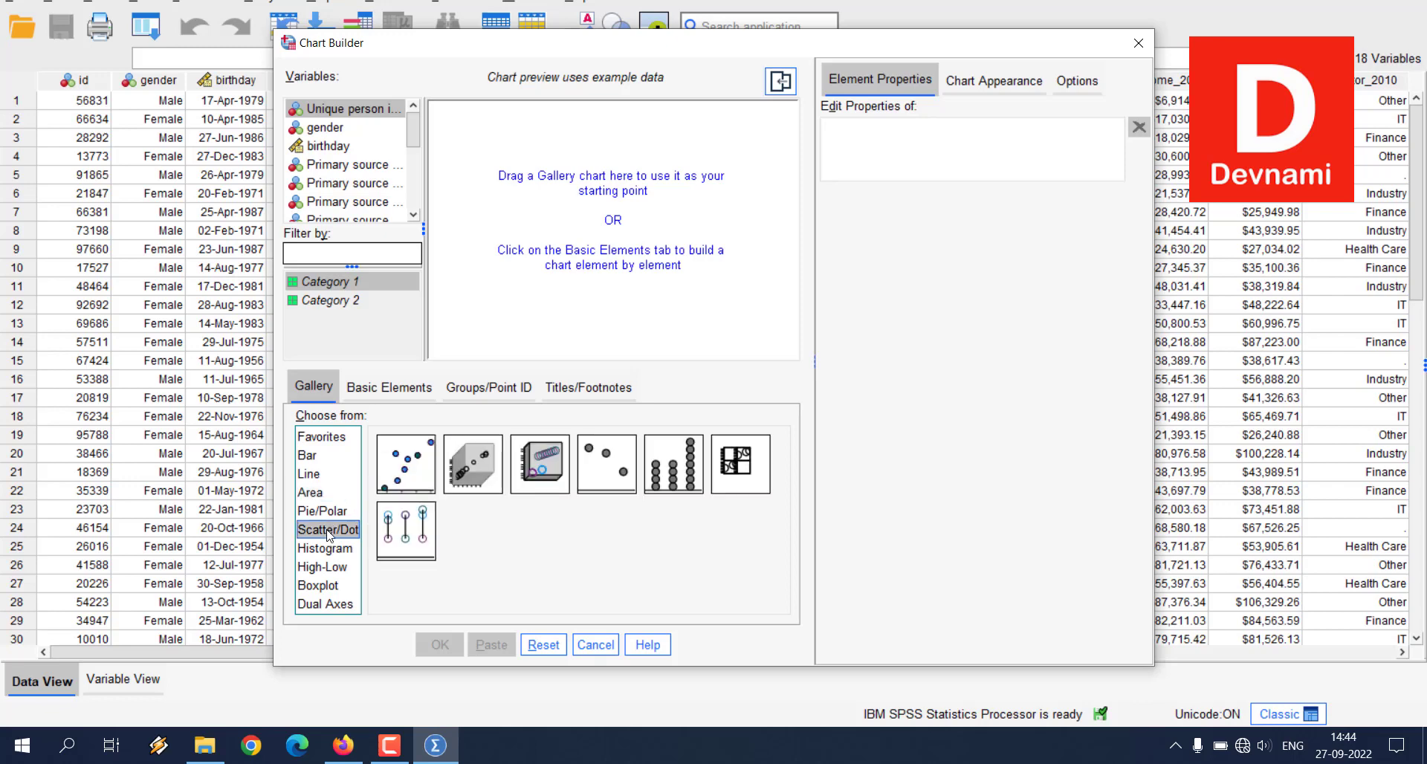
{"action": "left_click", "coordinate": [325, 554]}
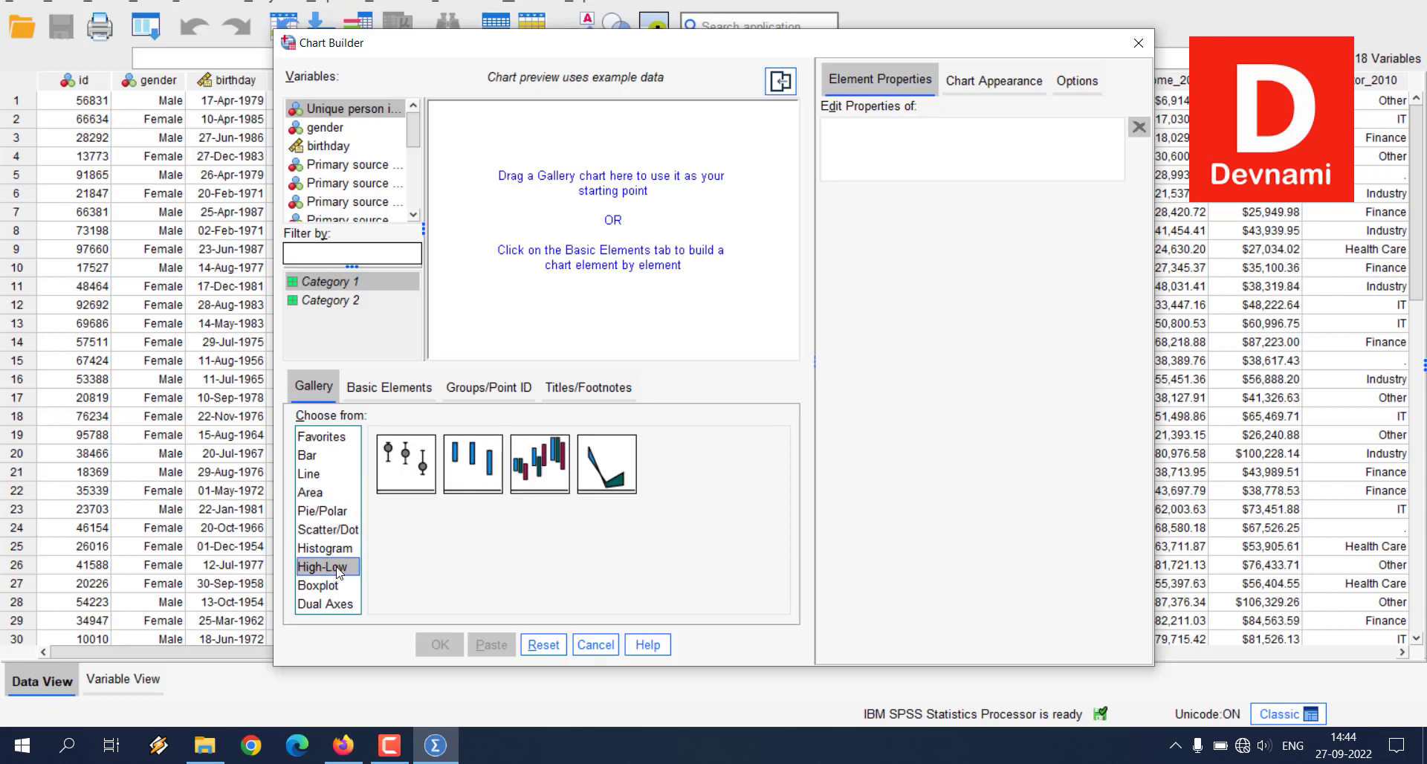
{"action": "left_click", "coordinate": [326, 591]}
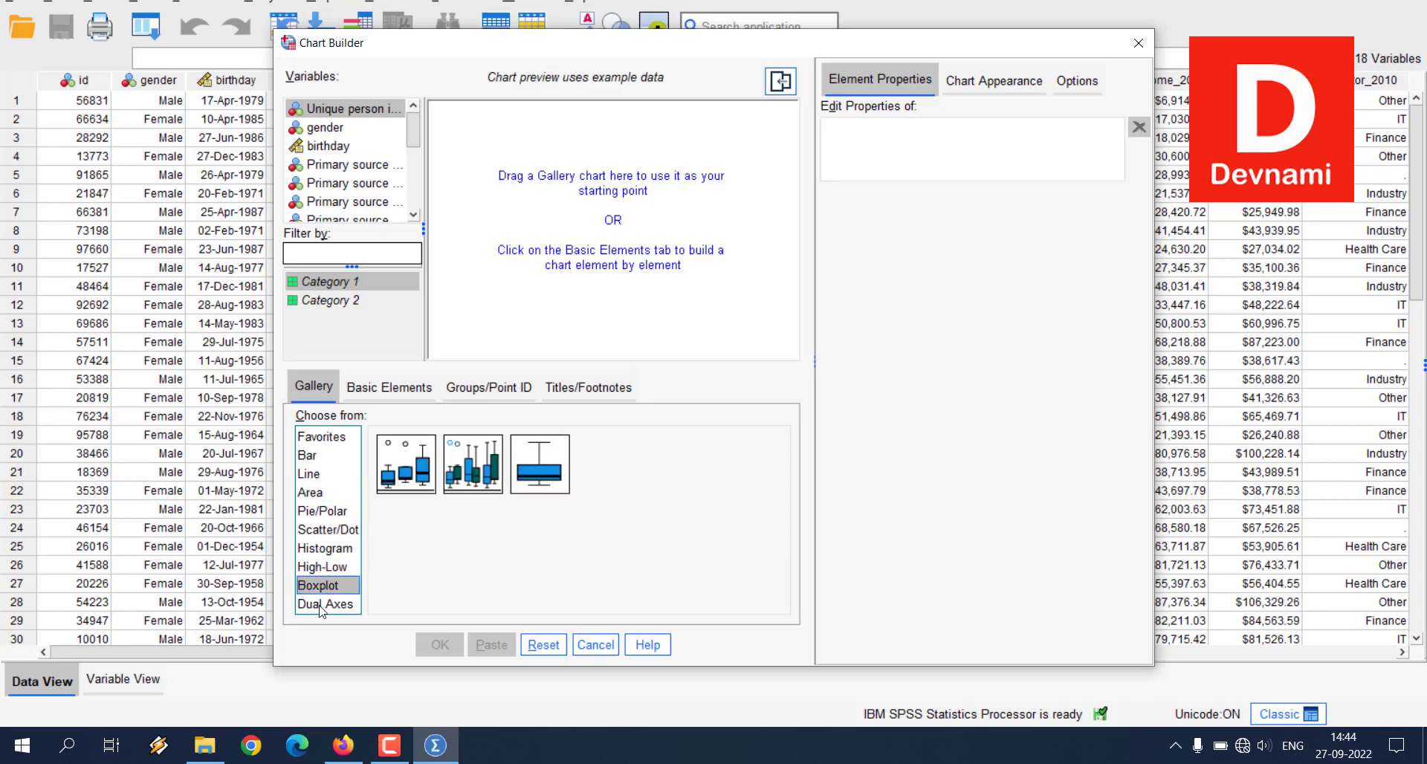
{"action": "left_click", "coordinate": [321, 605]}
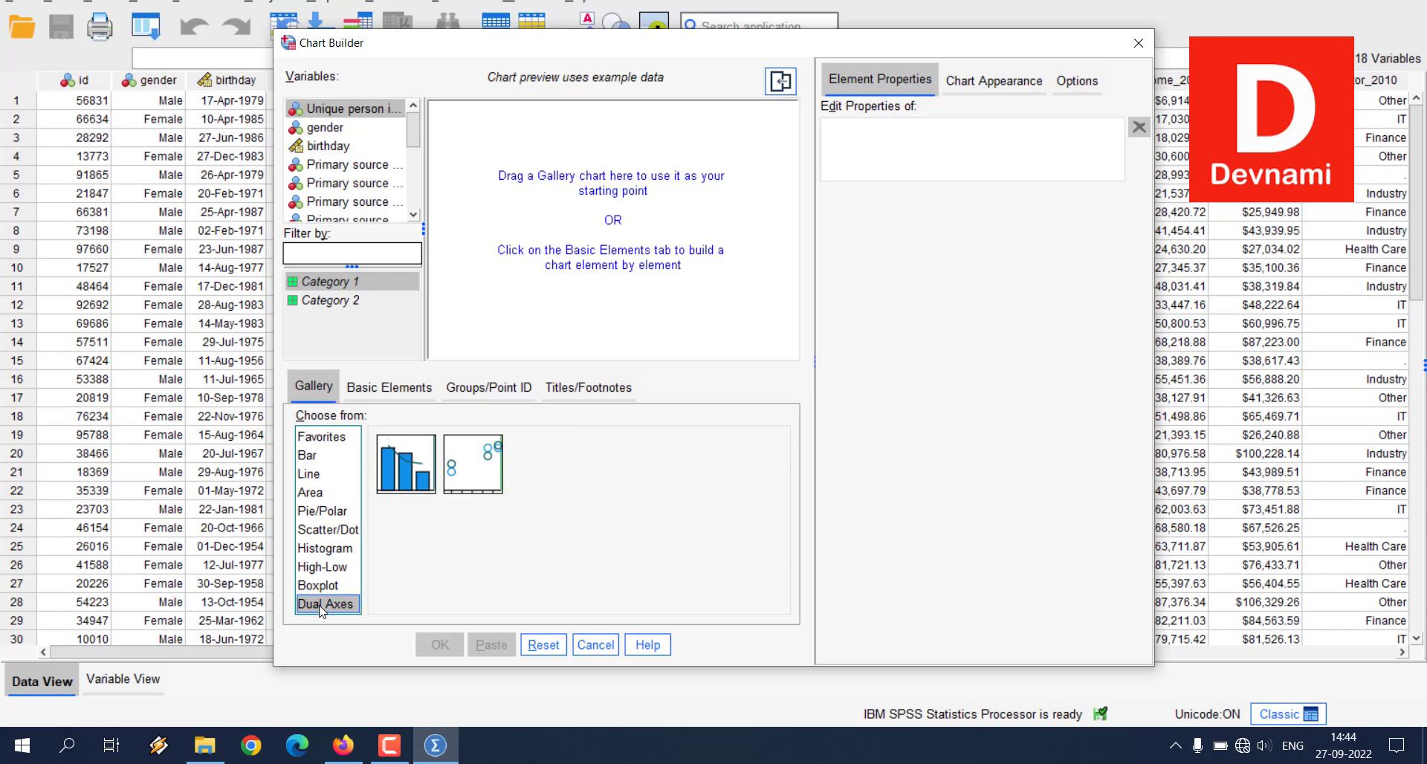
Step: Place a Simple Bar chart on the preview canvas and assign Gross total income over 2010 to its Y-axis
{"action": "left_click", "coordinate": [330, 456]}
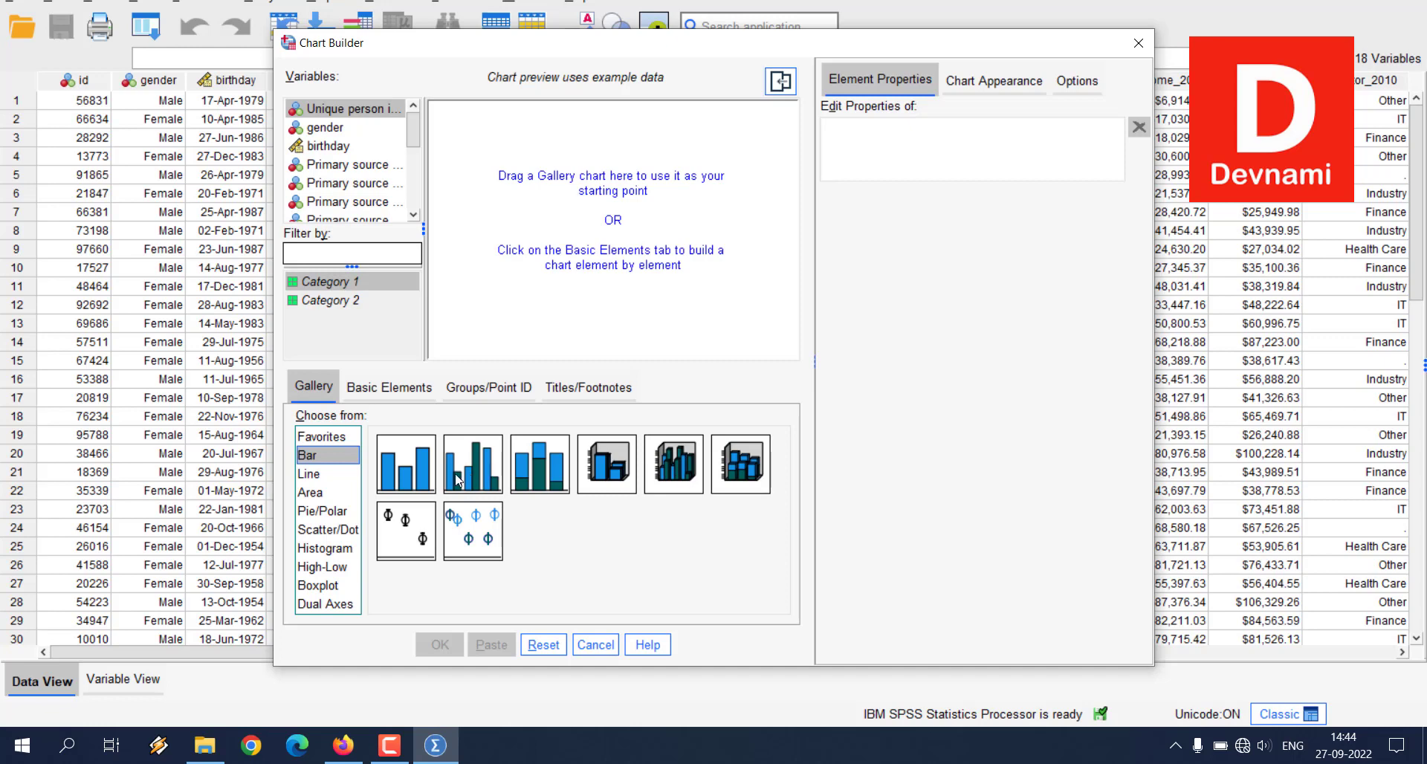
{"action": "left_click_drag", "start_coordinate": [413, 475], "coordinate": [548, 241]}
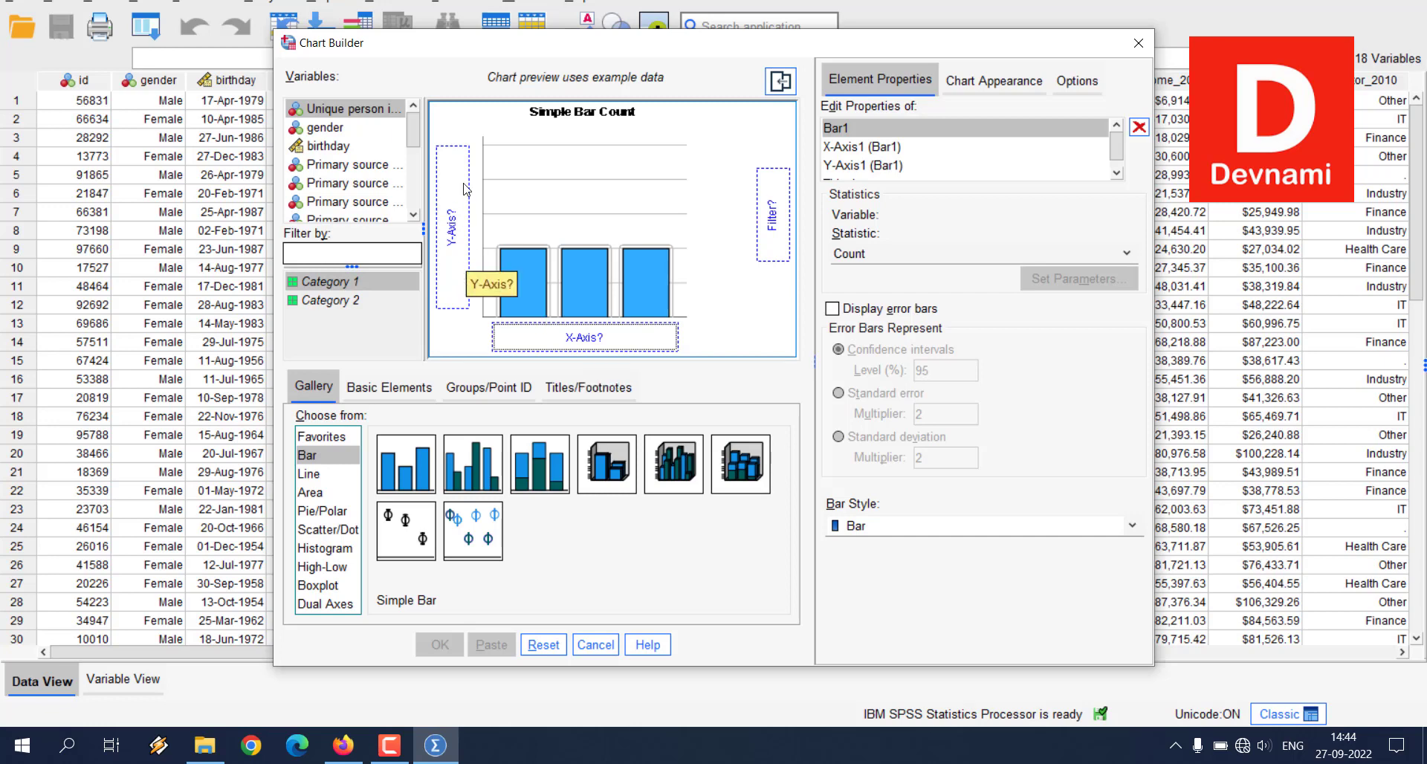
{"action": "left_click_drag", "start_coordinate": [416, 122], "coordinate": [416, 154]}
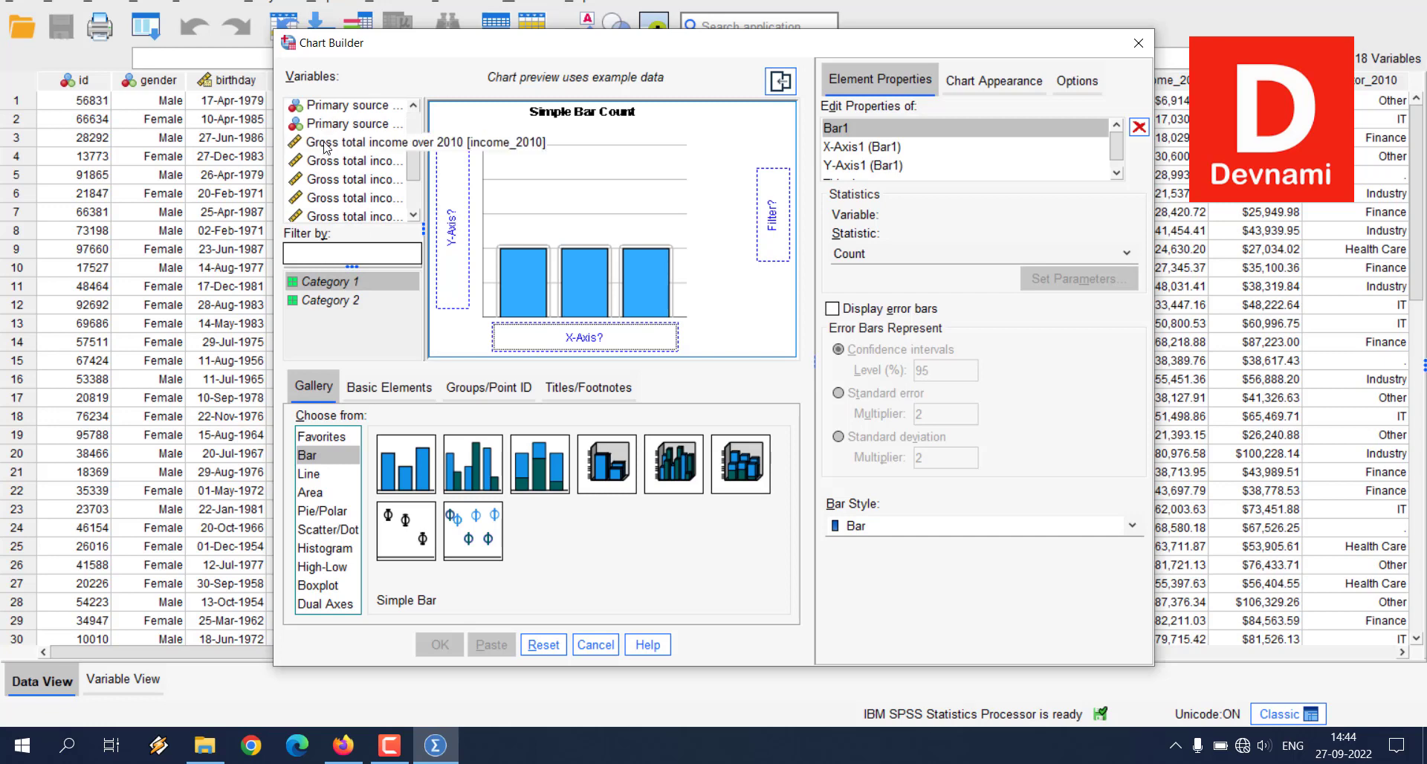
{"action": "left_click_drag", "start_coordinate": [325, 147], "coordinate": [448, 215]}
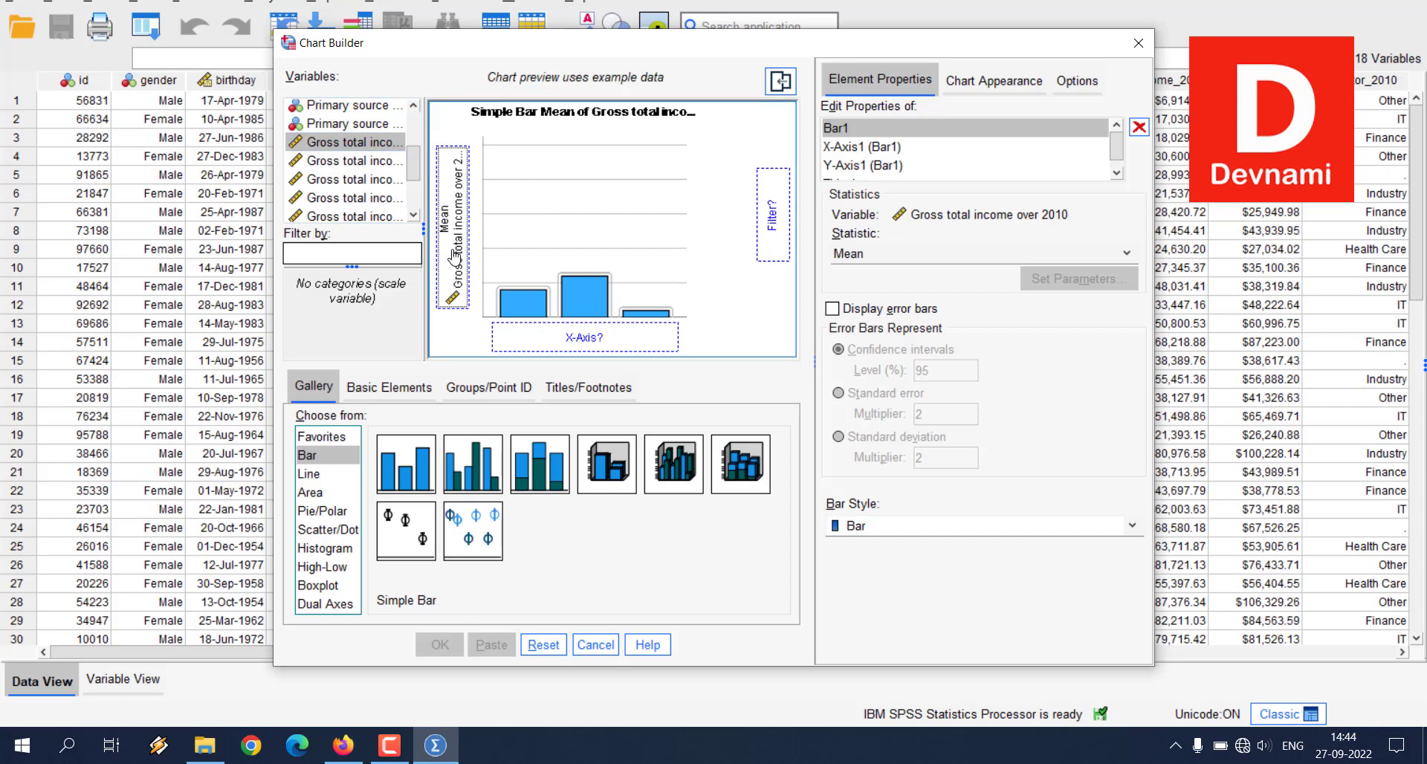
Step: Assign Primary sector in 2010 to the bar chart's X-axis and generate the chart
{"action": "left_click_drag", "start_coordinate": [414, 176], "coordinate": [417, 205]}
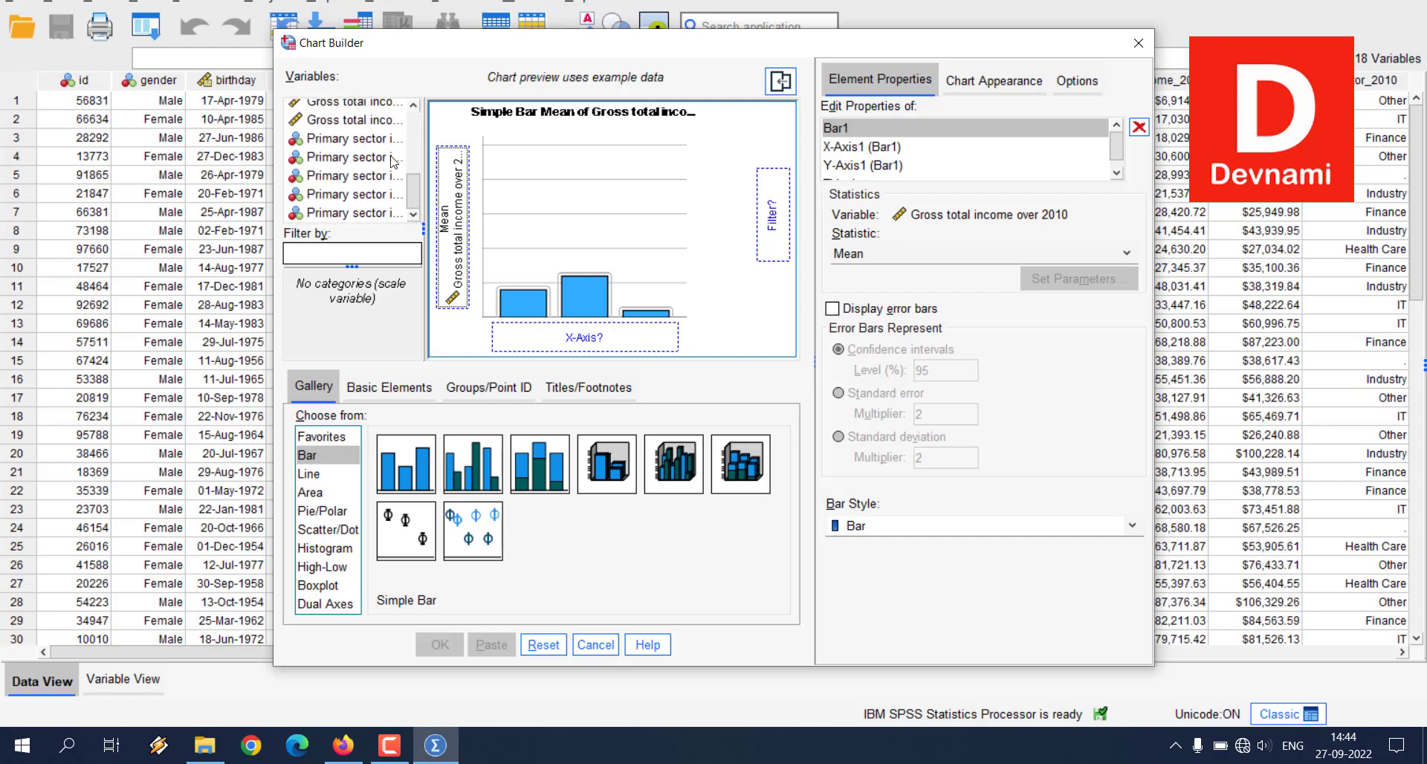
{"action": "left_click", "coordinate": [349, 141]}
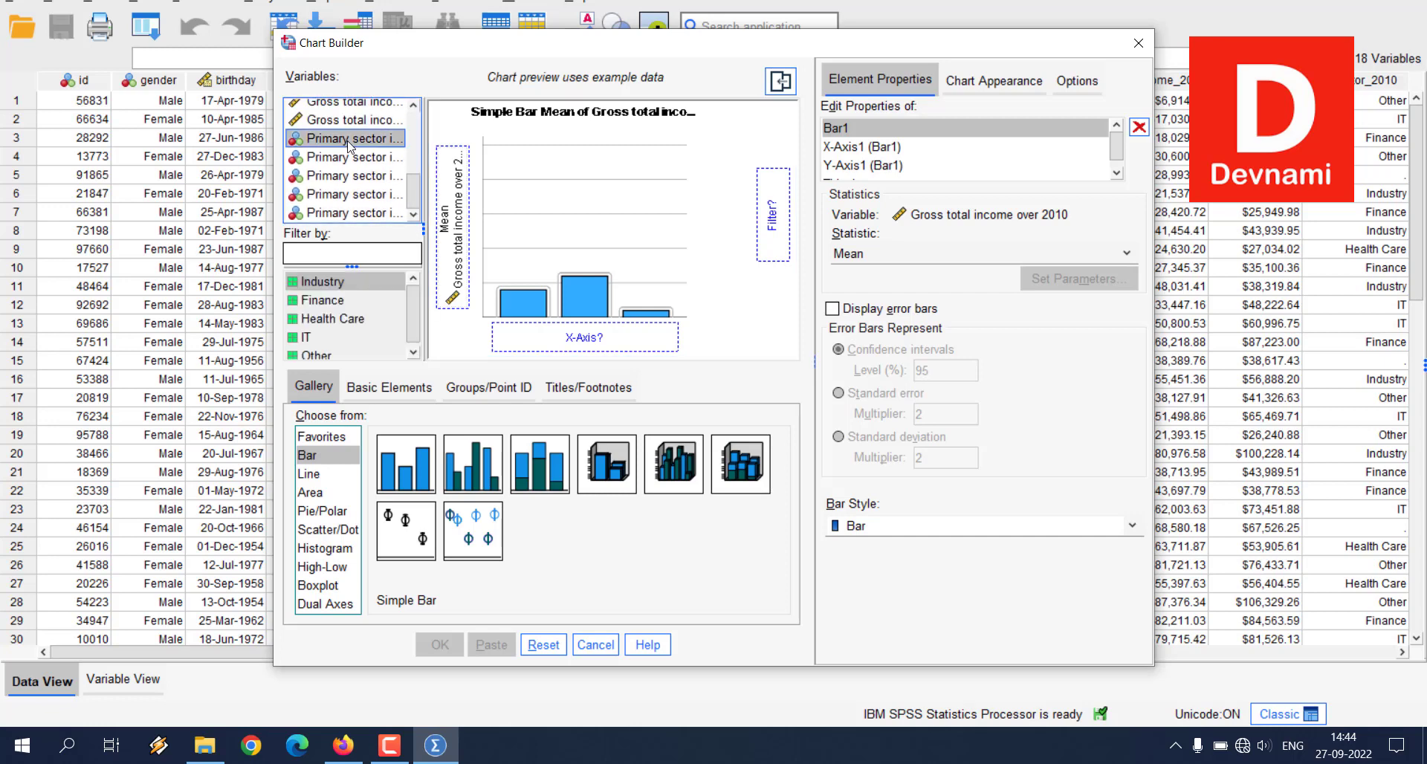
{"action": "left_click_drag", "start_coordinate": [350, 142], "coordinate": [558, 340]}
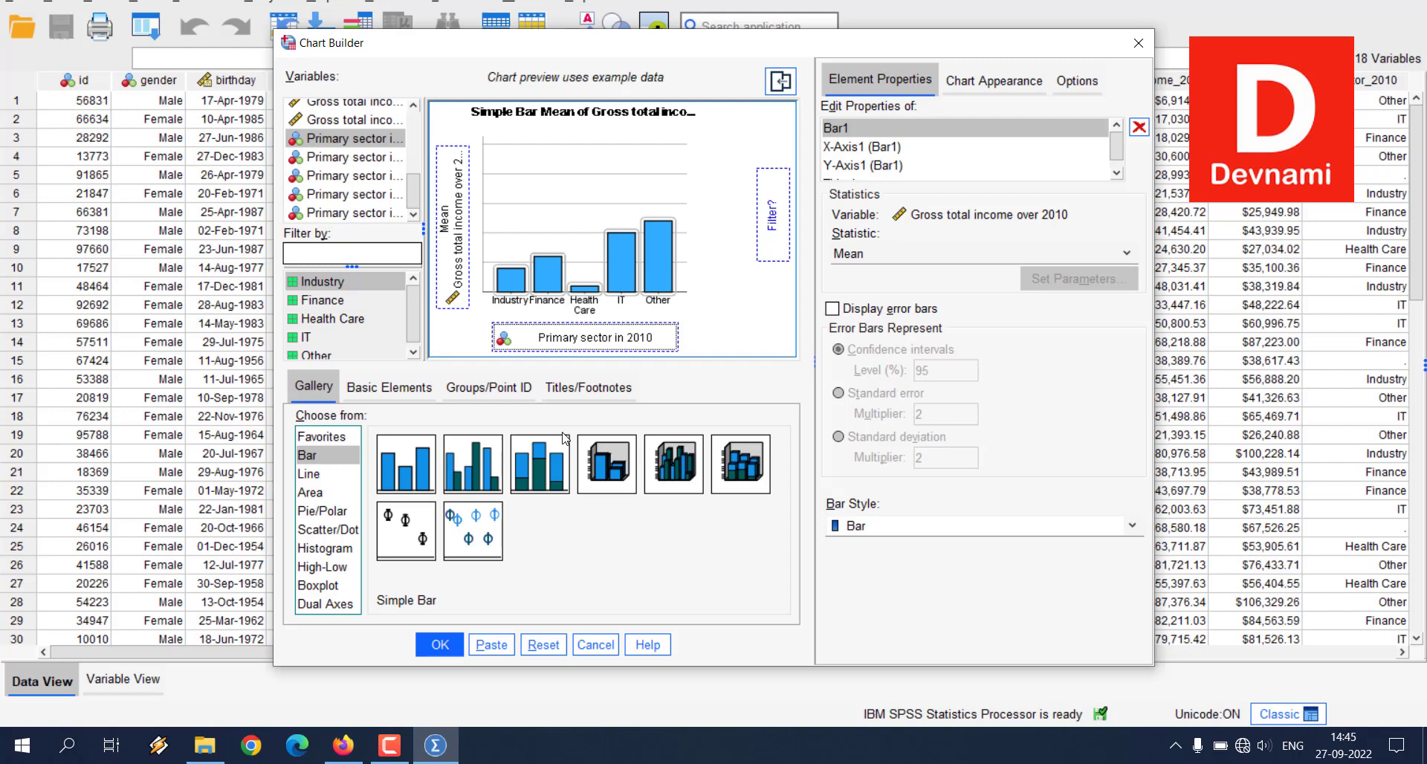
{"action": "left_click", "coordinate": [439, 645]}
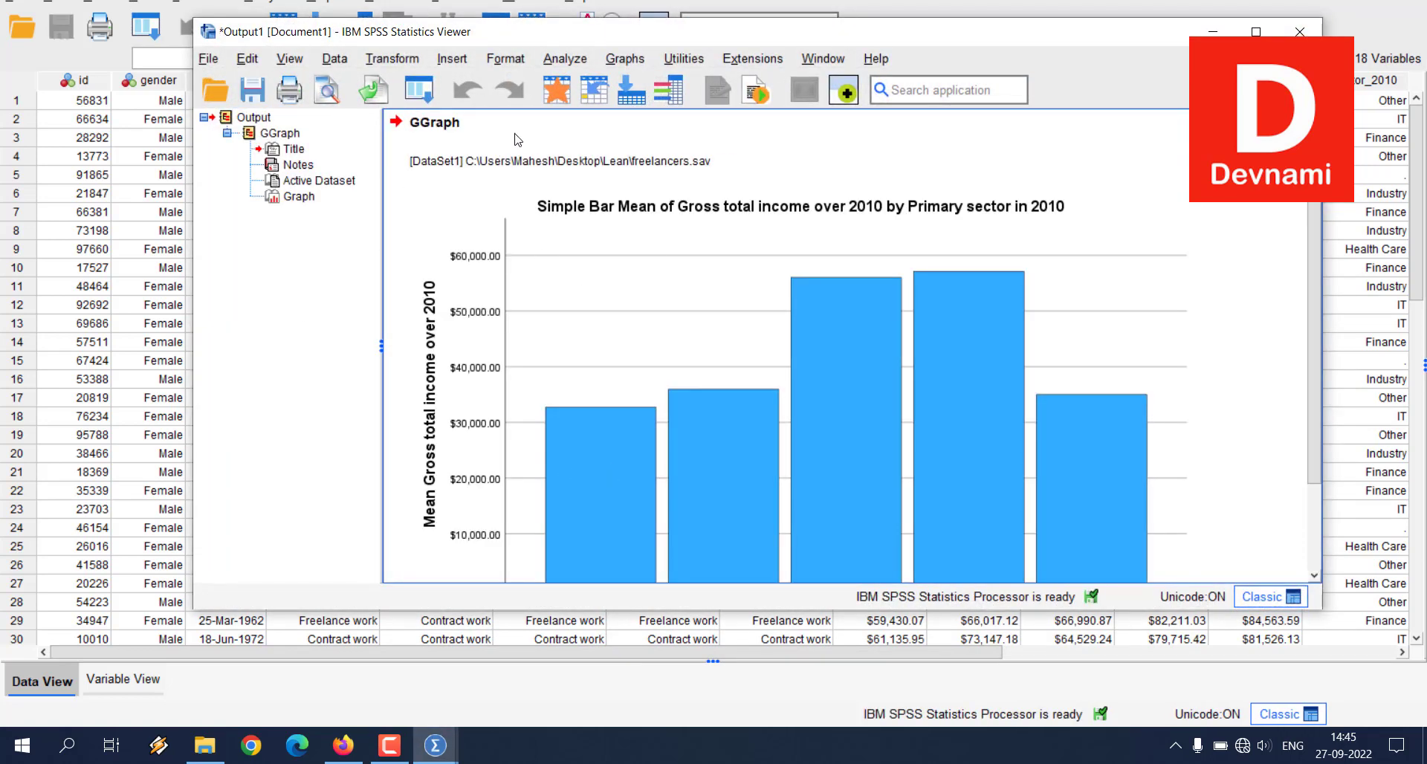
Step: View the generated bar chart in the enlarged output window and close its output document without saving
{"action": "left_click", "coordinate": [1255, 31]}
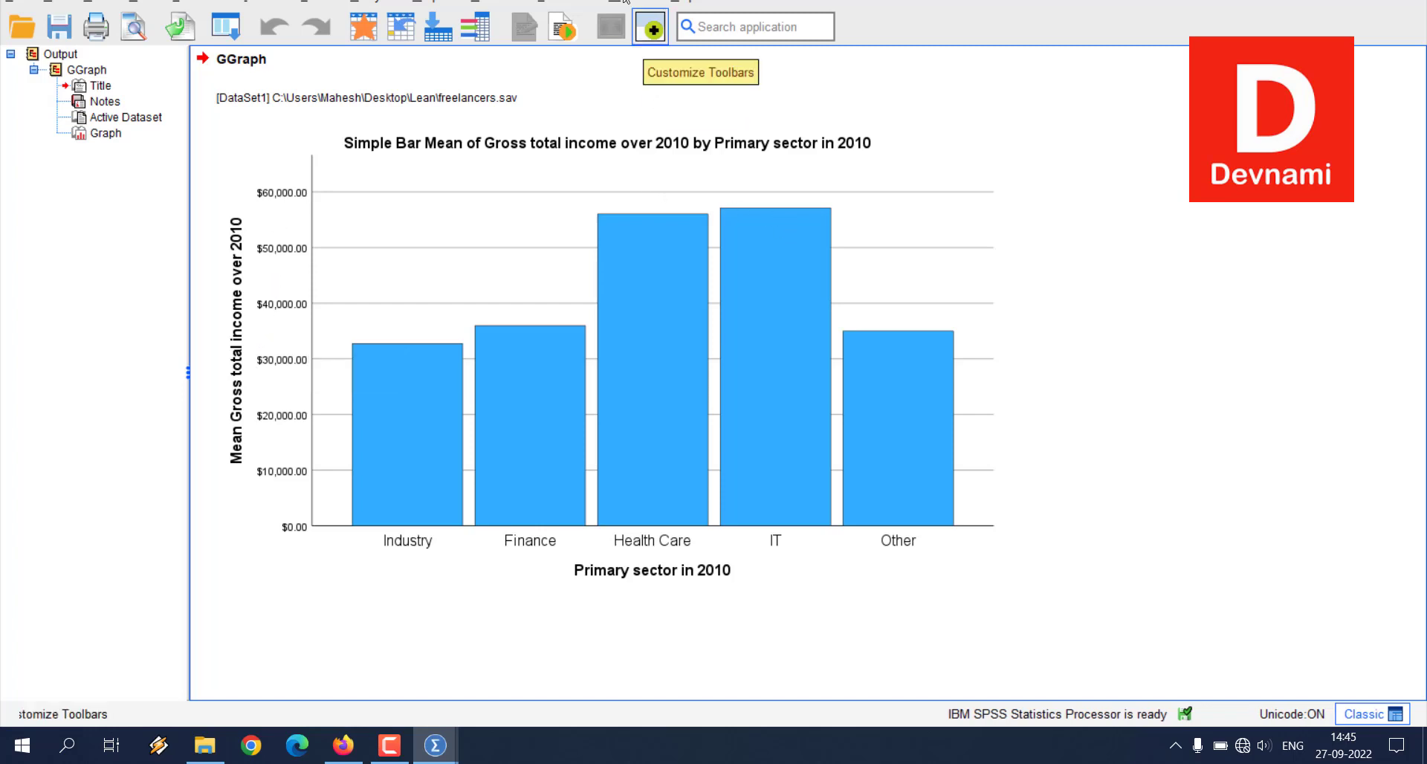
{"action": "double_click", "coordinate": [639, 1]}
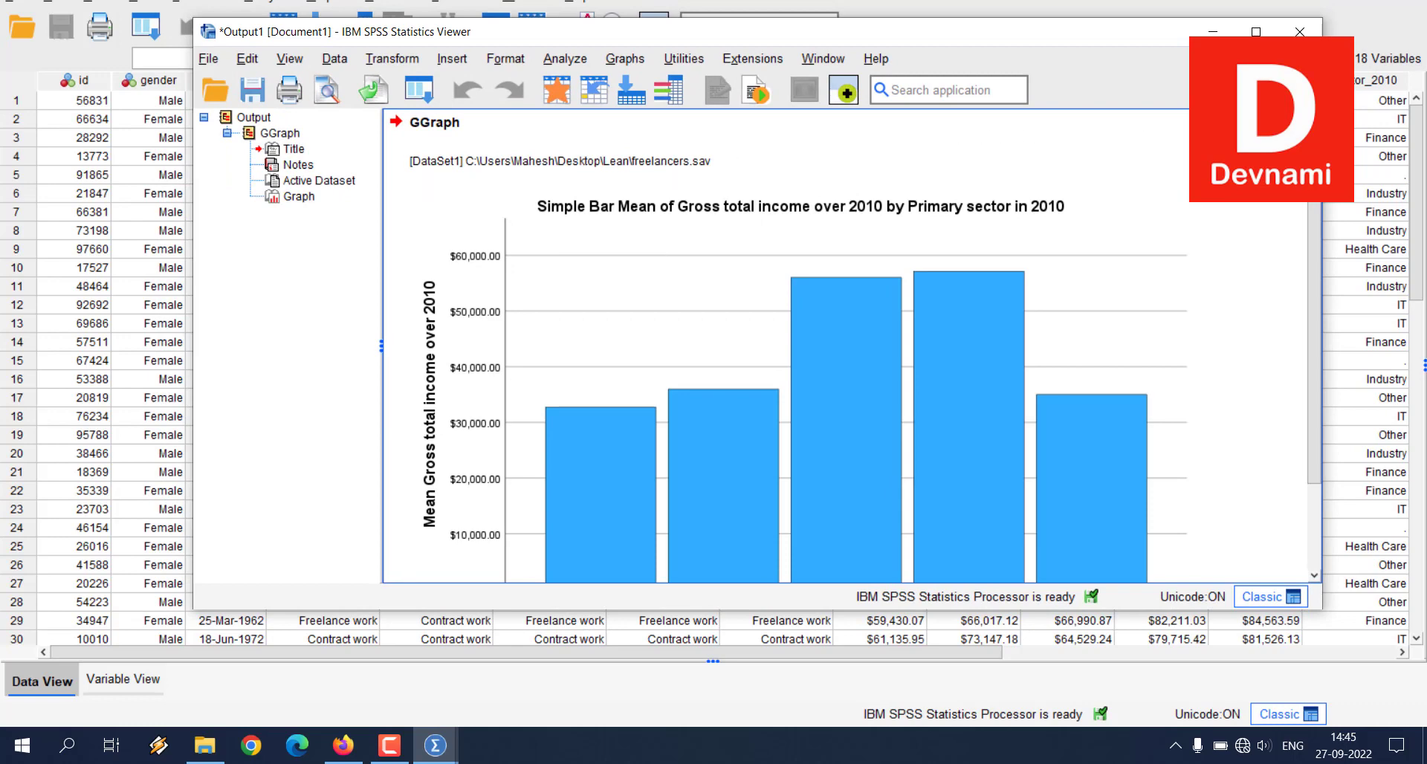
{"action": "left_click", "coordinate": [1299, 32]}
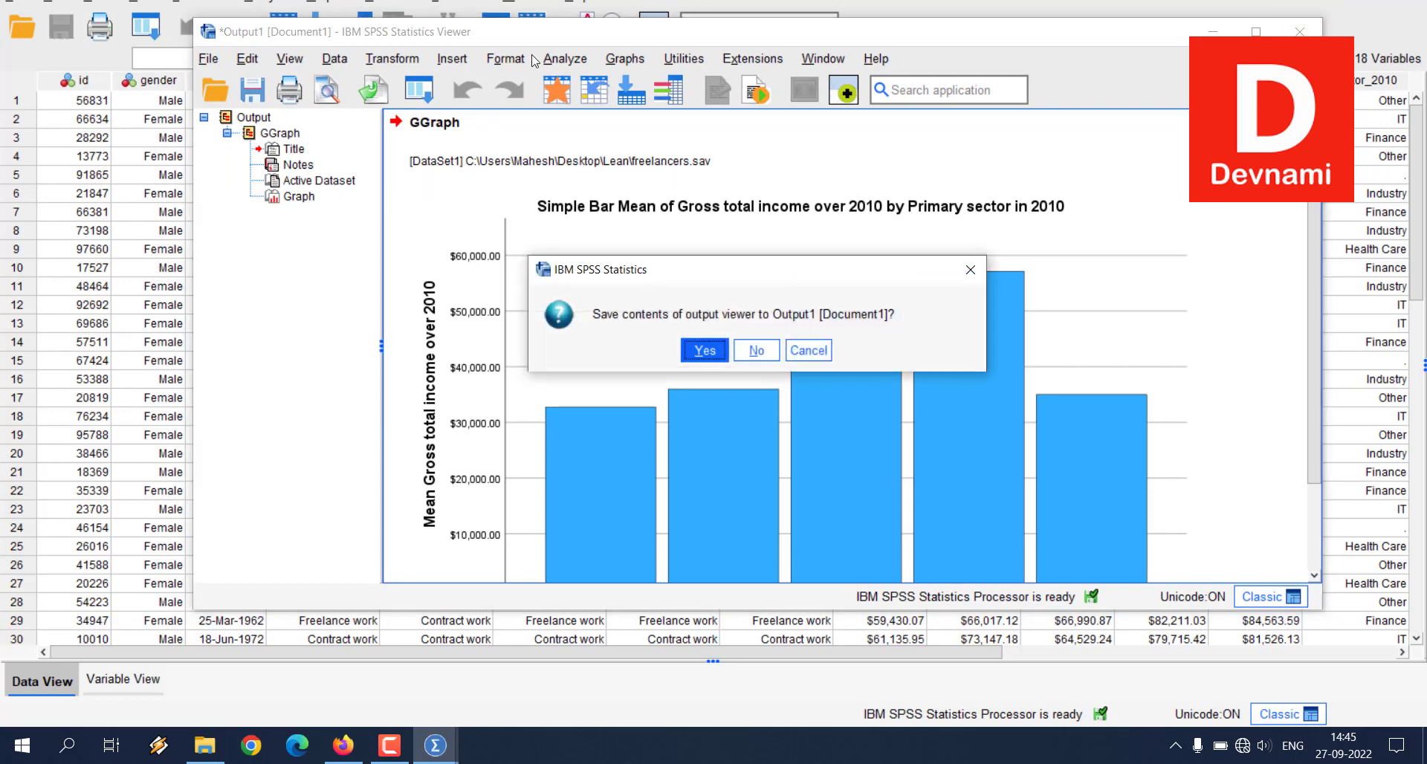
{"action": "left_click", "coordinate": [704, 351]}
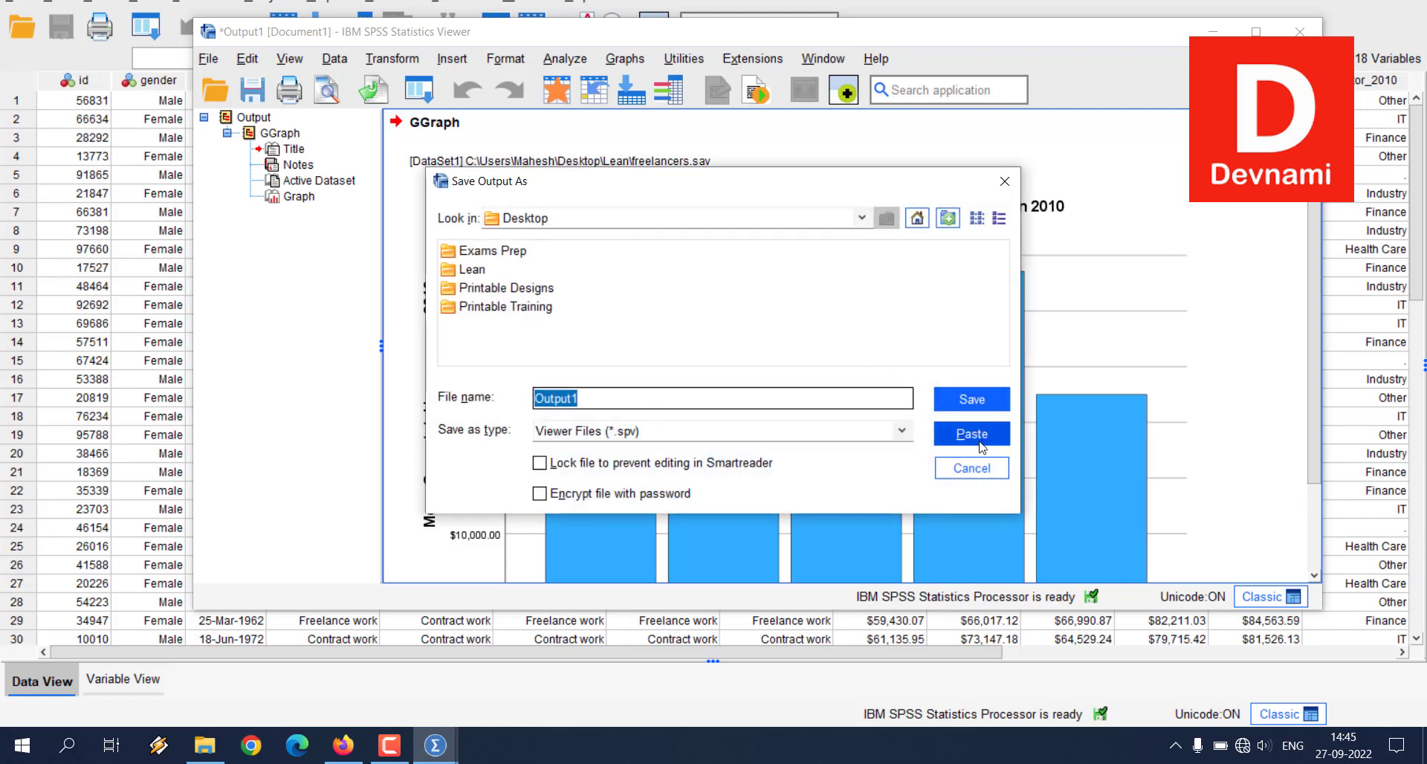
{"action": "left_click", "coordinate": [985, 462]}
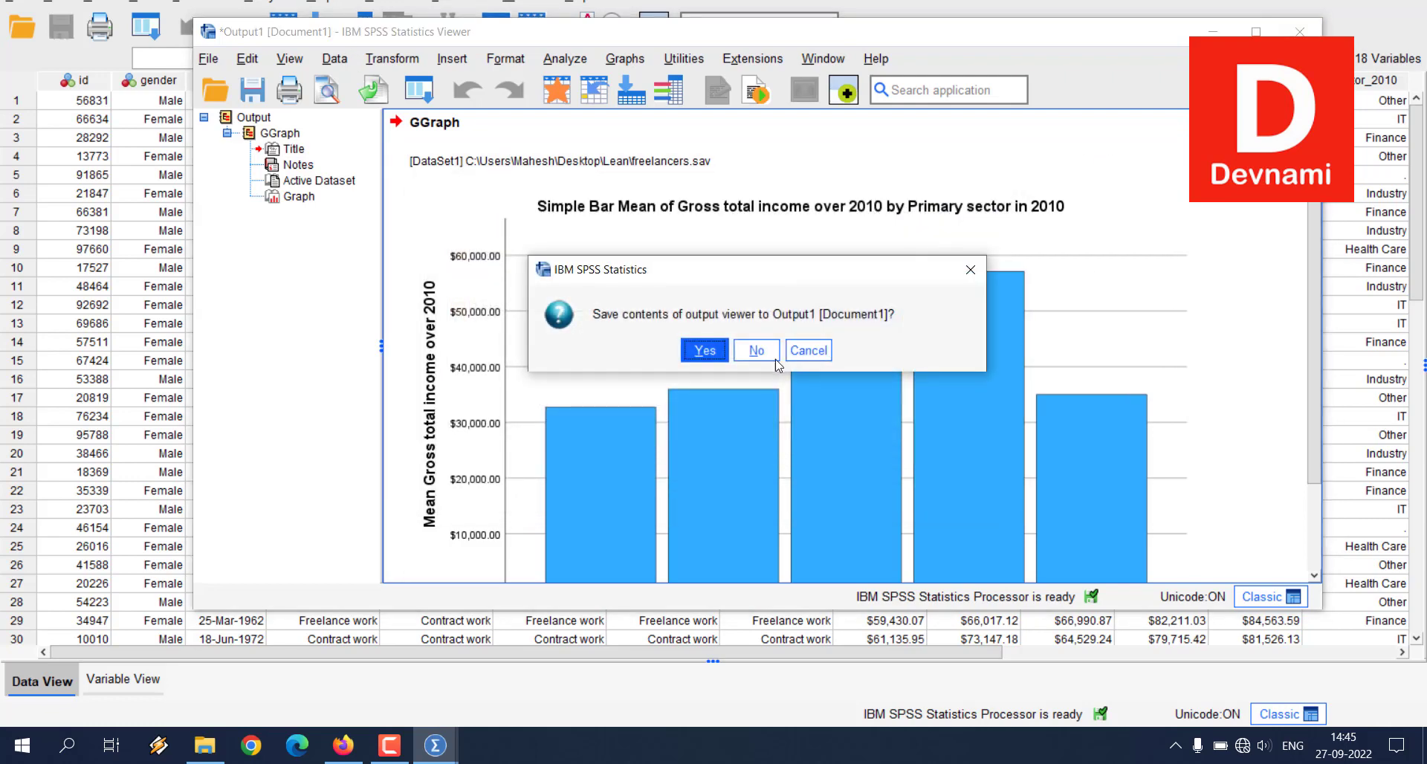
{"action": "left_click", "coordinate": [746, 351]}
Step: Start the Chart Builder again with the current variable properties and clear the bar chart definition from the canvas
{"action": "left_click", "coordinate": [318, 5]}
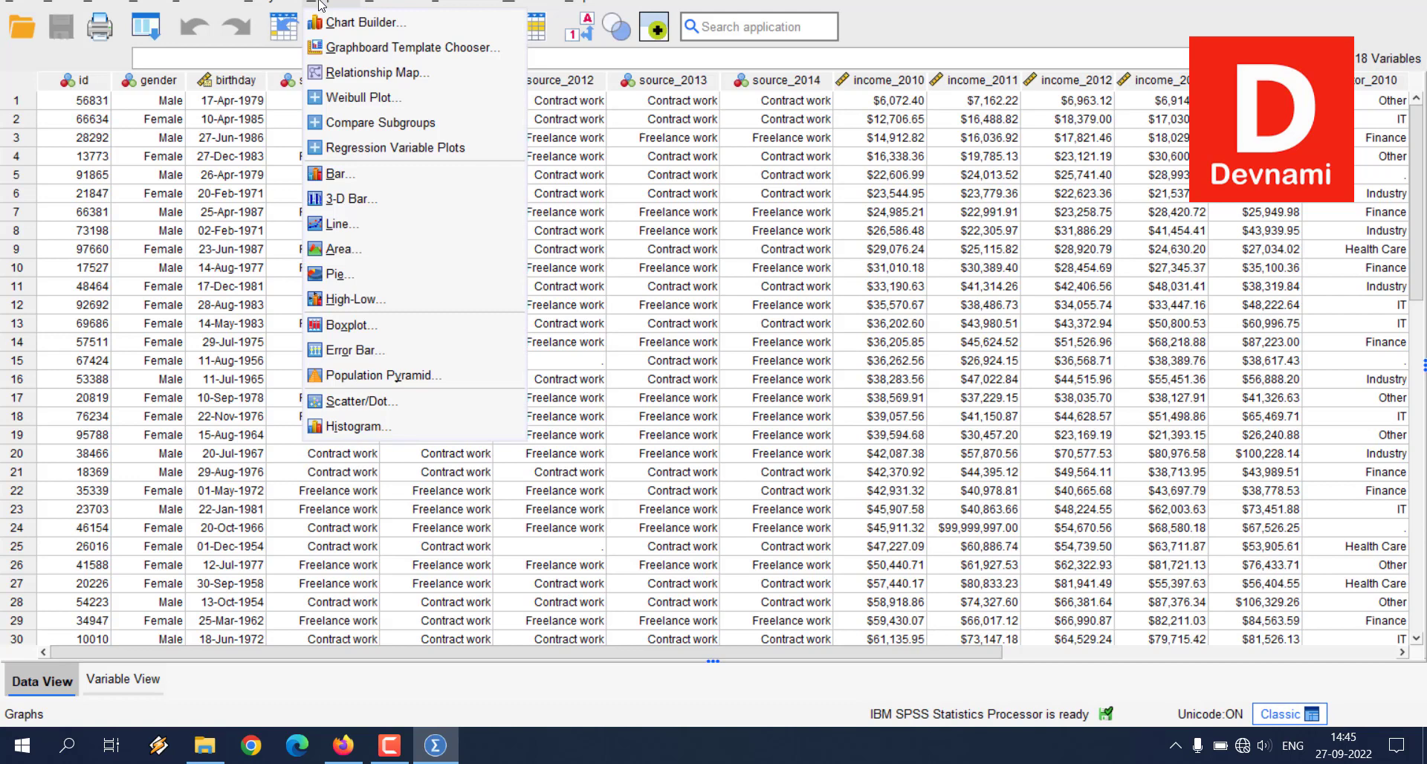
{"action": "left_click", "coordinate": [357, 22]}
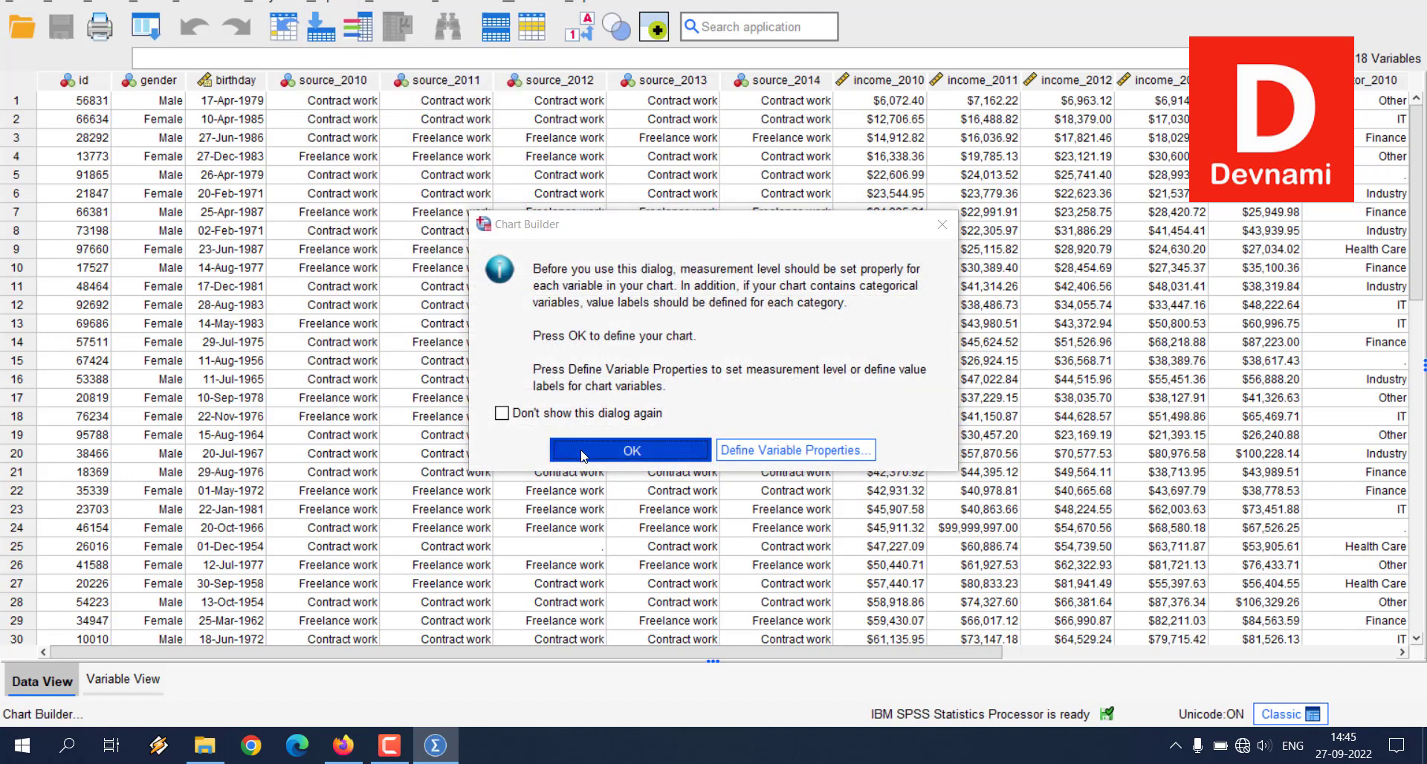
{"action": "left_click", "coordinate": [583, 452]}
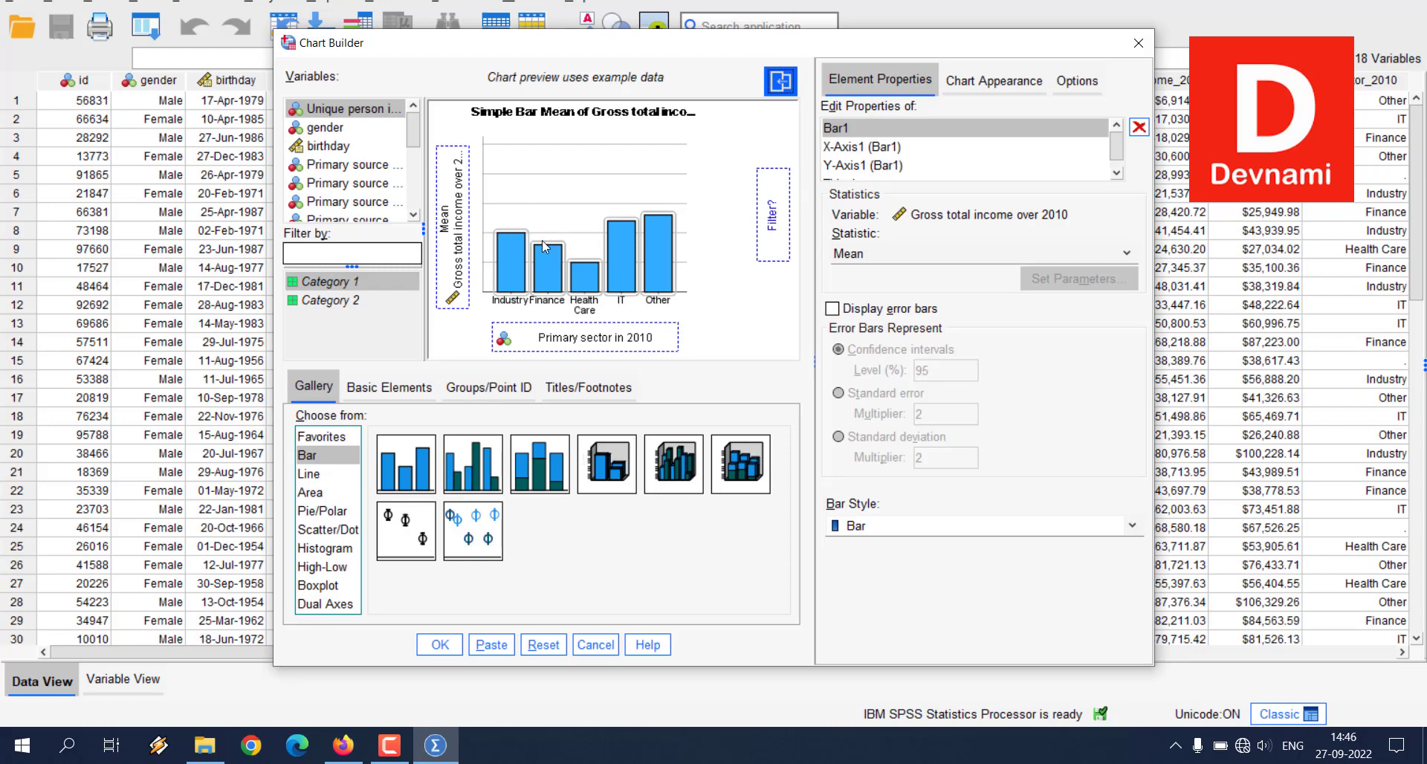
{"action": "left_click", "coordinate": [541, 644]}
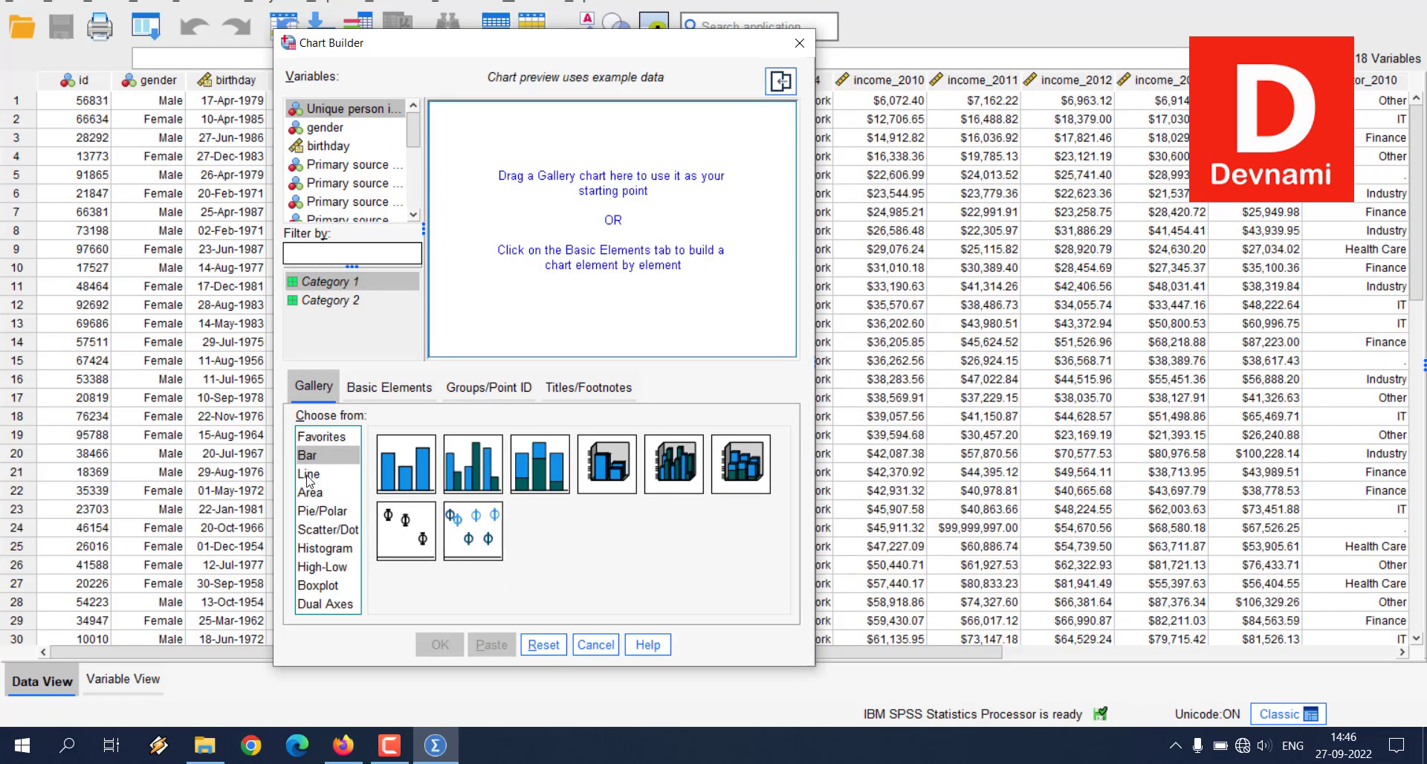
Step: Place a Simple Line chart from the gallery on the preview canvas
{"action": "left_click", "coordinate": [339, 474]}
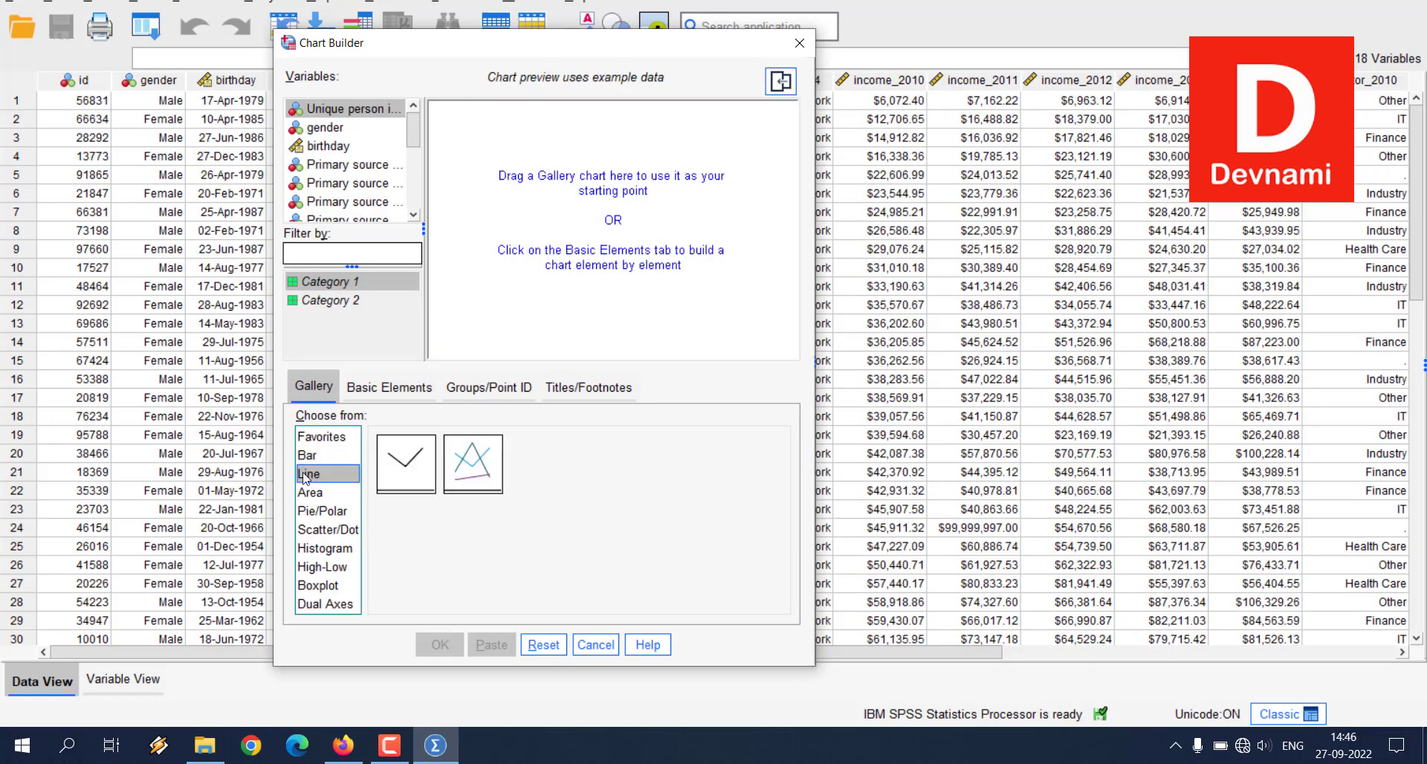
{"action": "left_click", "coordinate": [313, 491]}
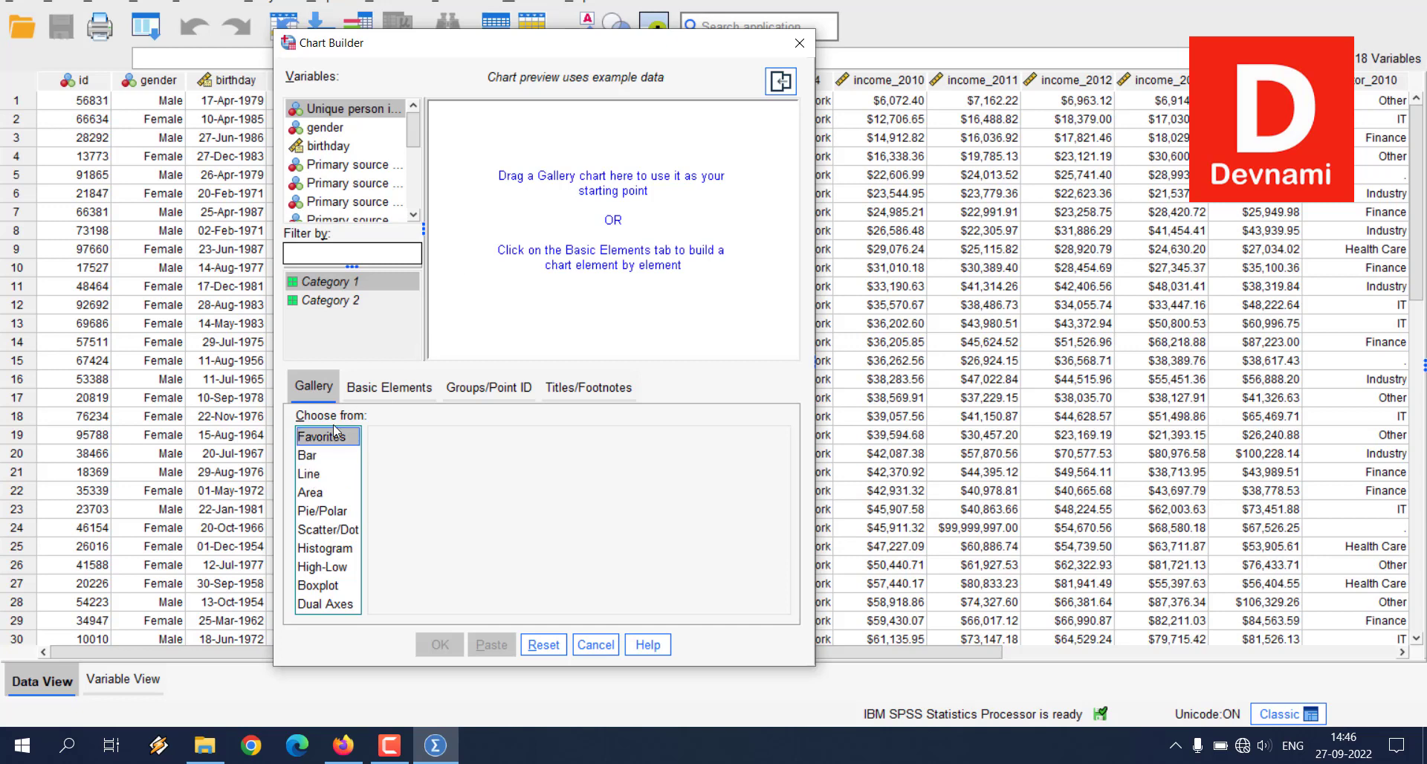
{"action": "left_click", "coordinate": [318, 474]}
{"action": "left_click_drag", "start_coordinate": [428, 476], "coordinate": [626, 233]}
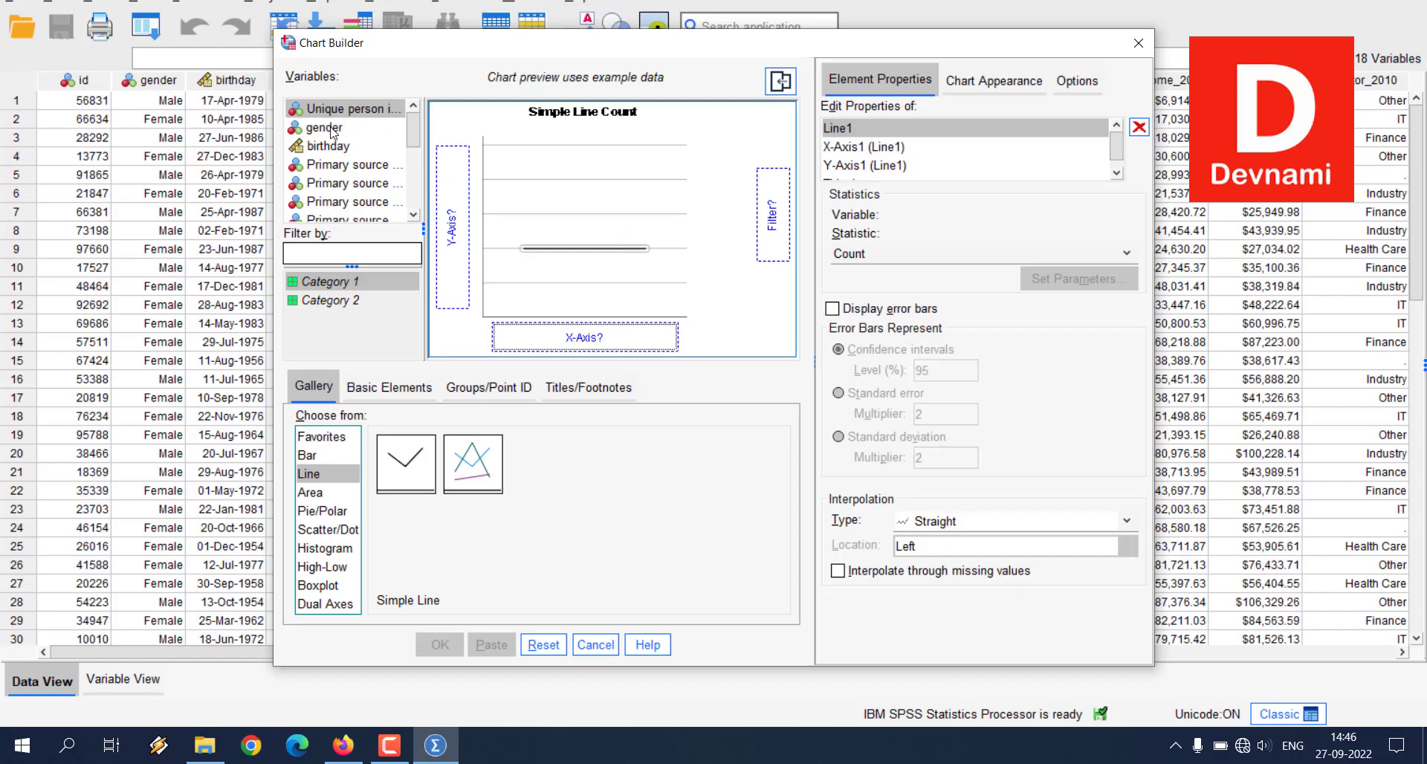
Step: Assign Gross total income over 2010 to the line chart's Y-axis and gender to its X-axis
{"action": "scroll", "coordinate": [409, 133], "scroll_direction": "down", "scroll_amount": 3}
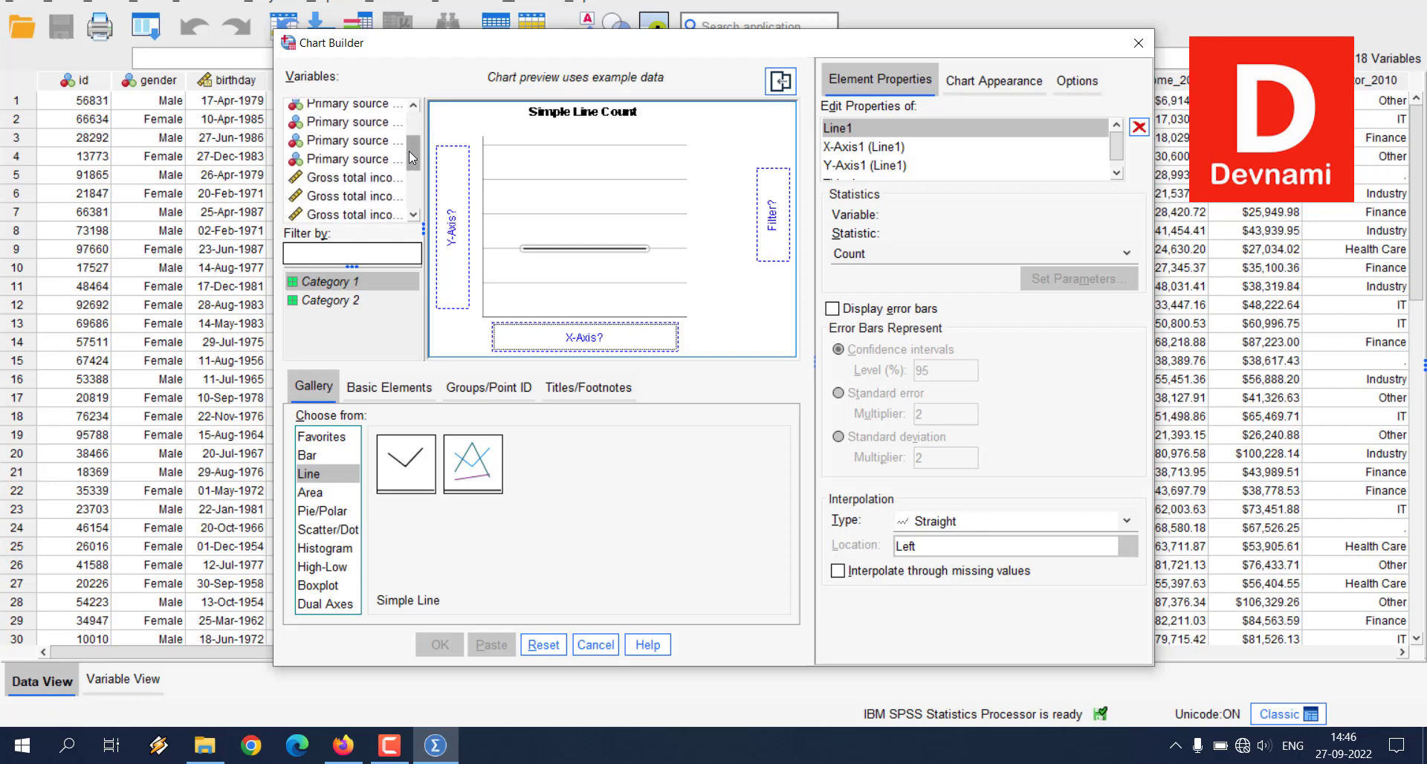
{"action": "left_click", "coordinate": [369, 147]}
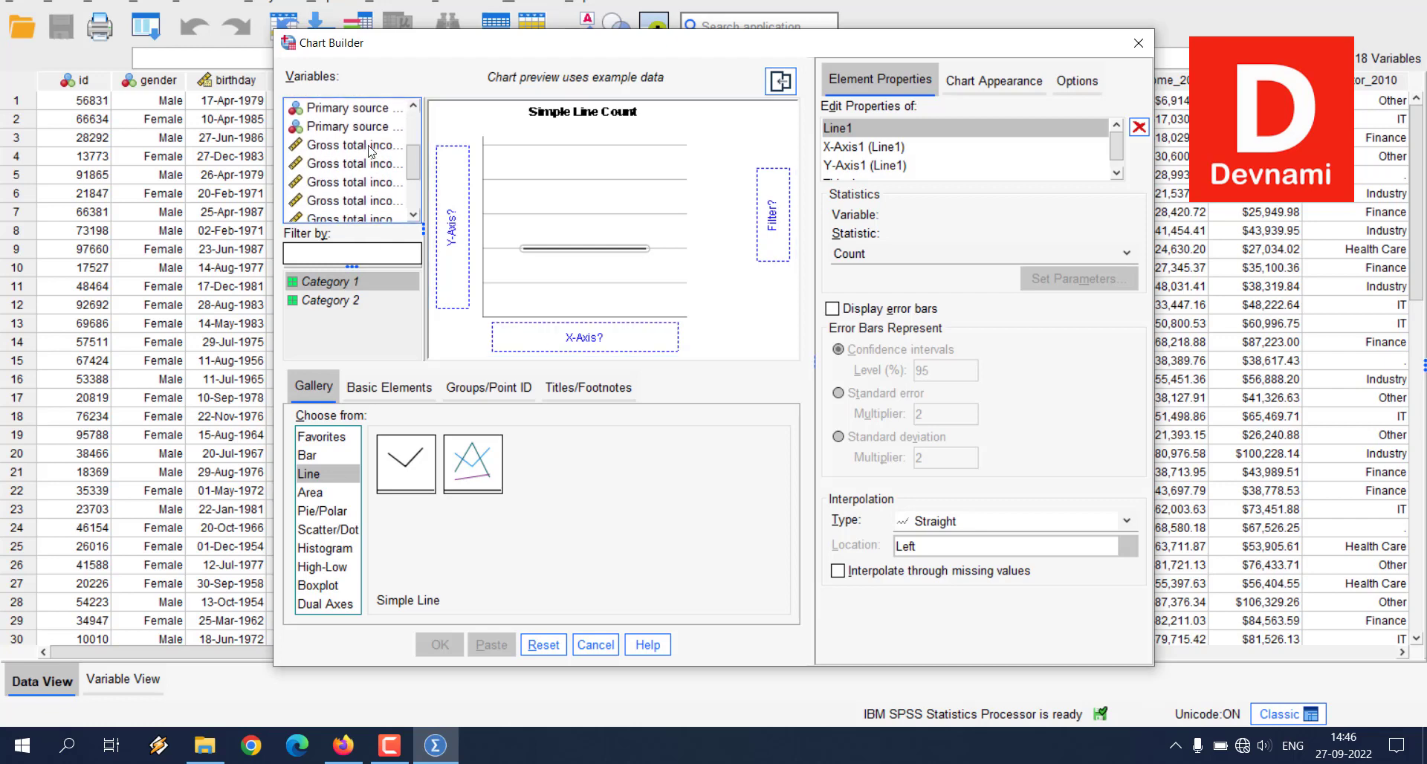
{"action": "left_click", "coordinate": [369, 148]}
{"action": "left_click_drag", "start_coordinate": [369, 147], "coordinate": [453, 245]}
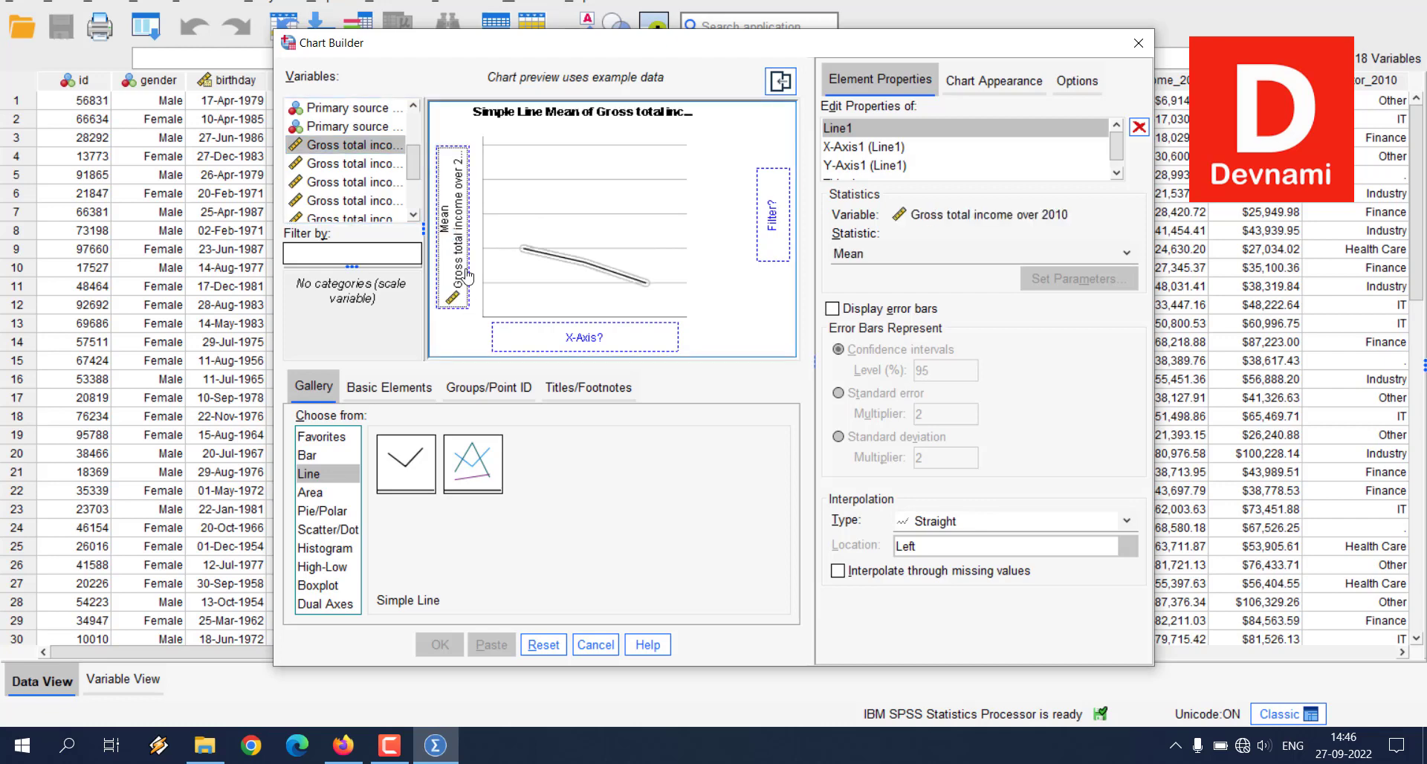
{"action": "left_click_drag", "start_coordinate": [412, 162], "coordinate": [416, 120]}
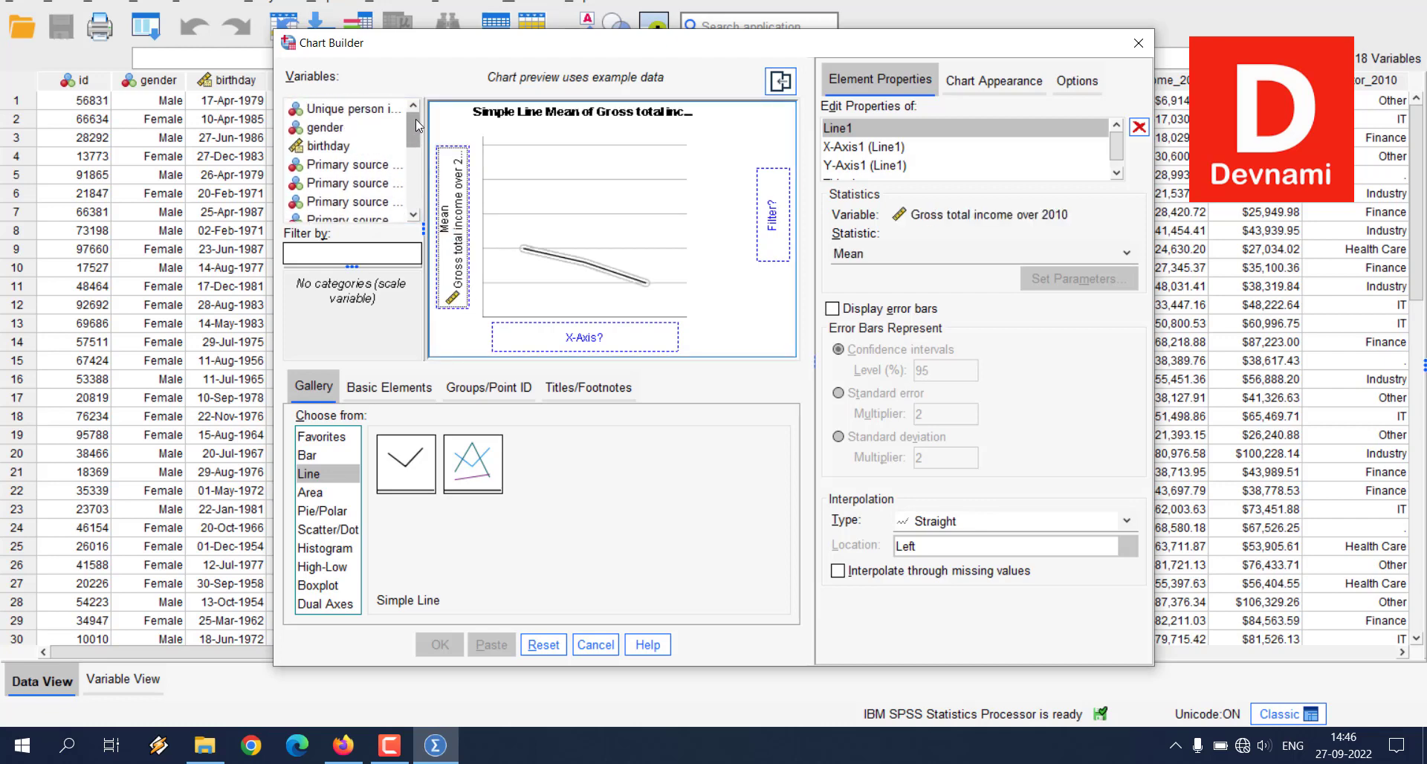
{"action": "left_click_drag", "start_coordinate": [324, 128], "coordinate": [603, 346]}
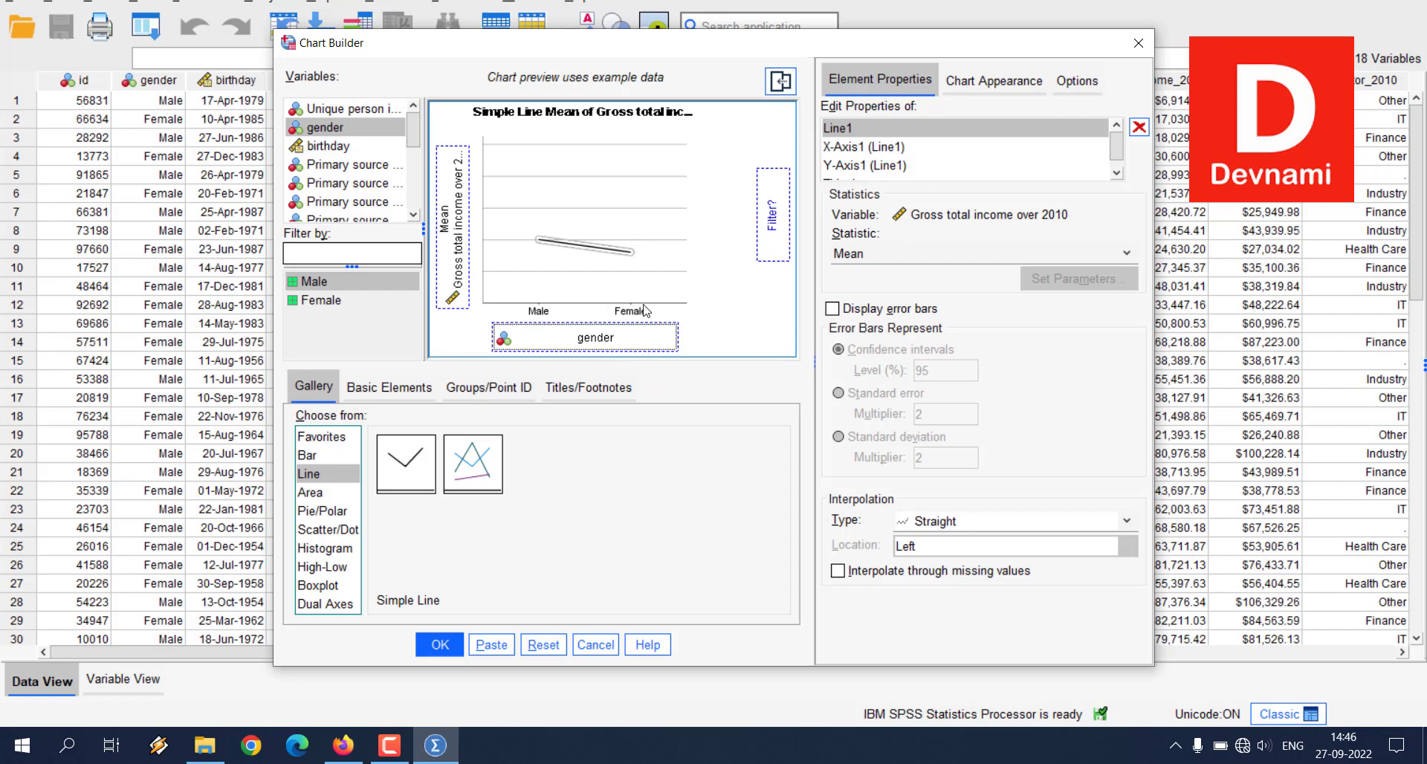
Step: Set Primary source of income in 2010 as the line chart's filter variable and generate the chart
{"action": "left_click", "coordinate": [359, 167]}
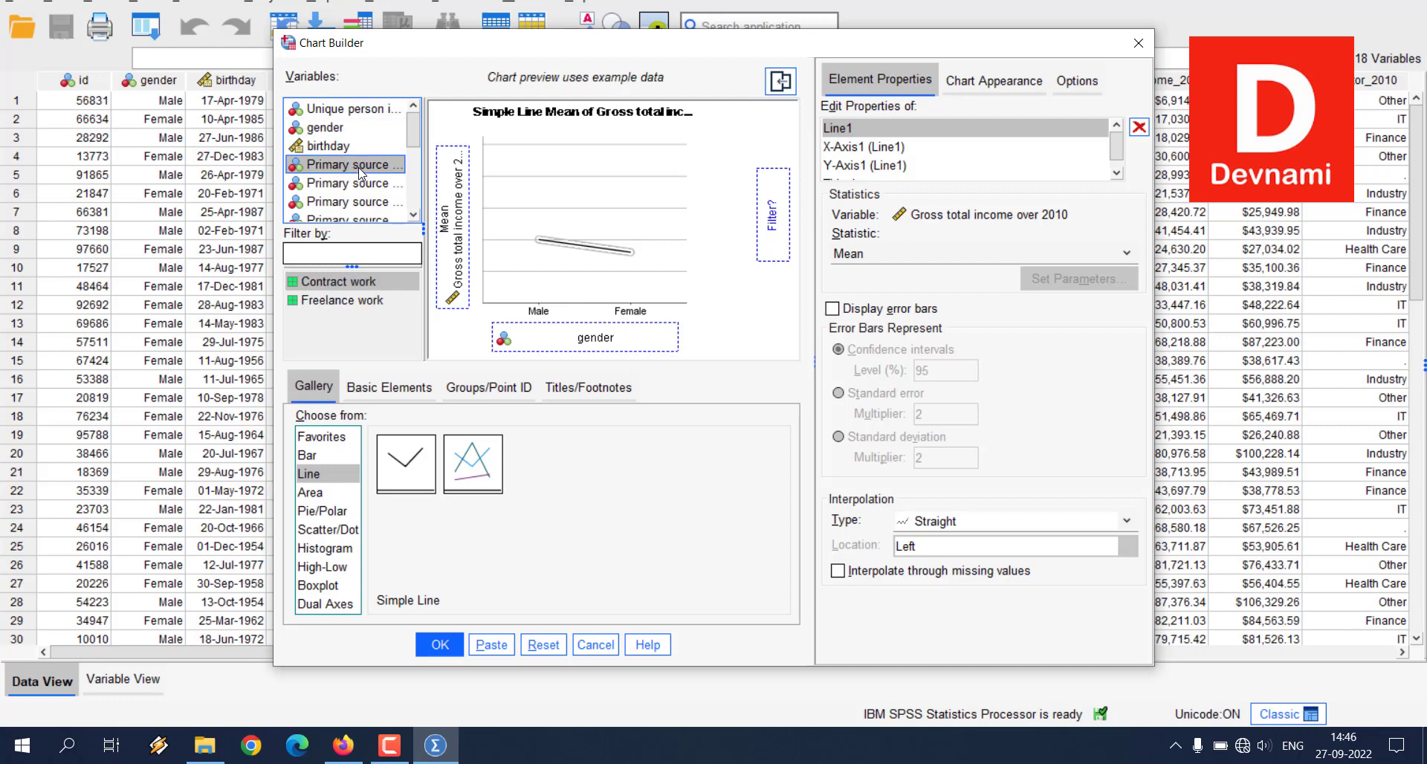
{"action": "left_click", "coordinate": [339, 302]}
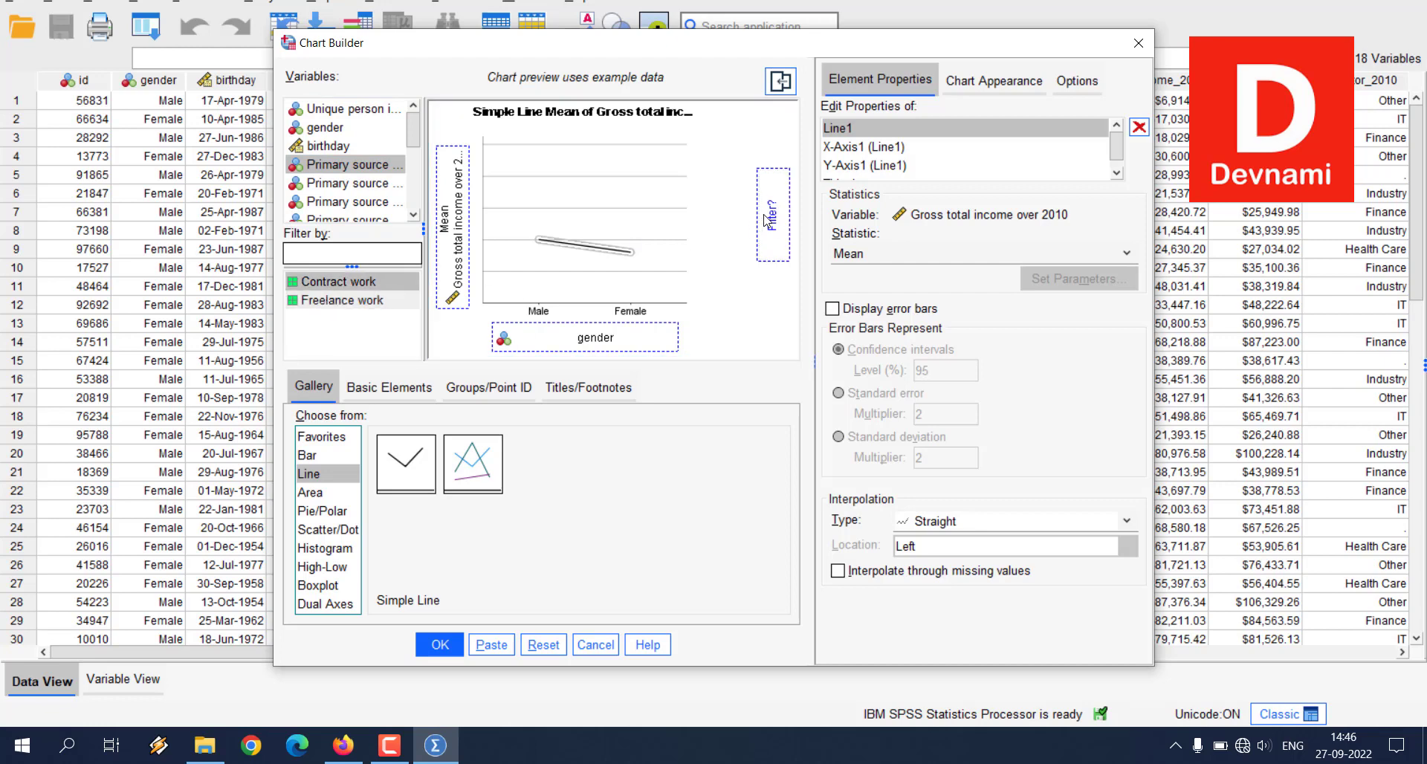
{"action": "left_click_drag", "start_coordinate": [359, 164], "coordinate": [344, 304]}
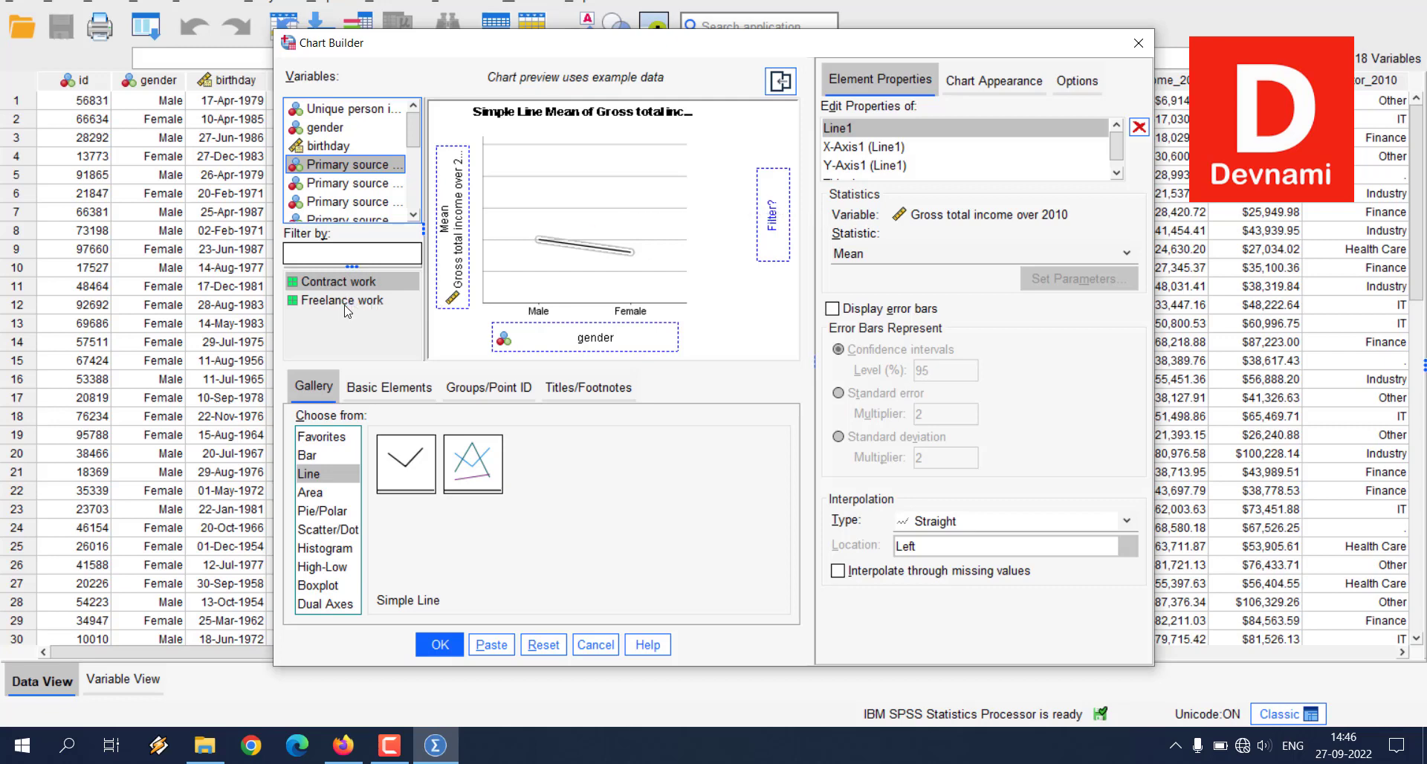
{"action": "left_click", "coordinate": [344, 304]}
{"action": "left_click", "coordinate": [341, 165]}
{"action": "left_click_drag", "start_coordinate": [341, 165], "coordinate": [758, 206]}
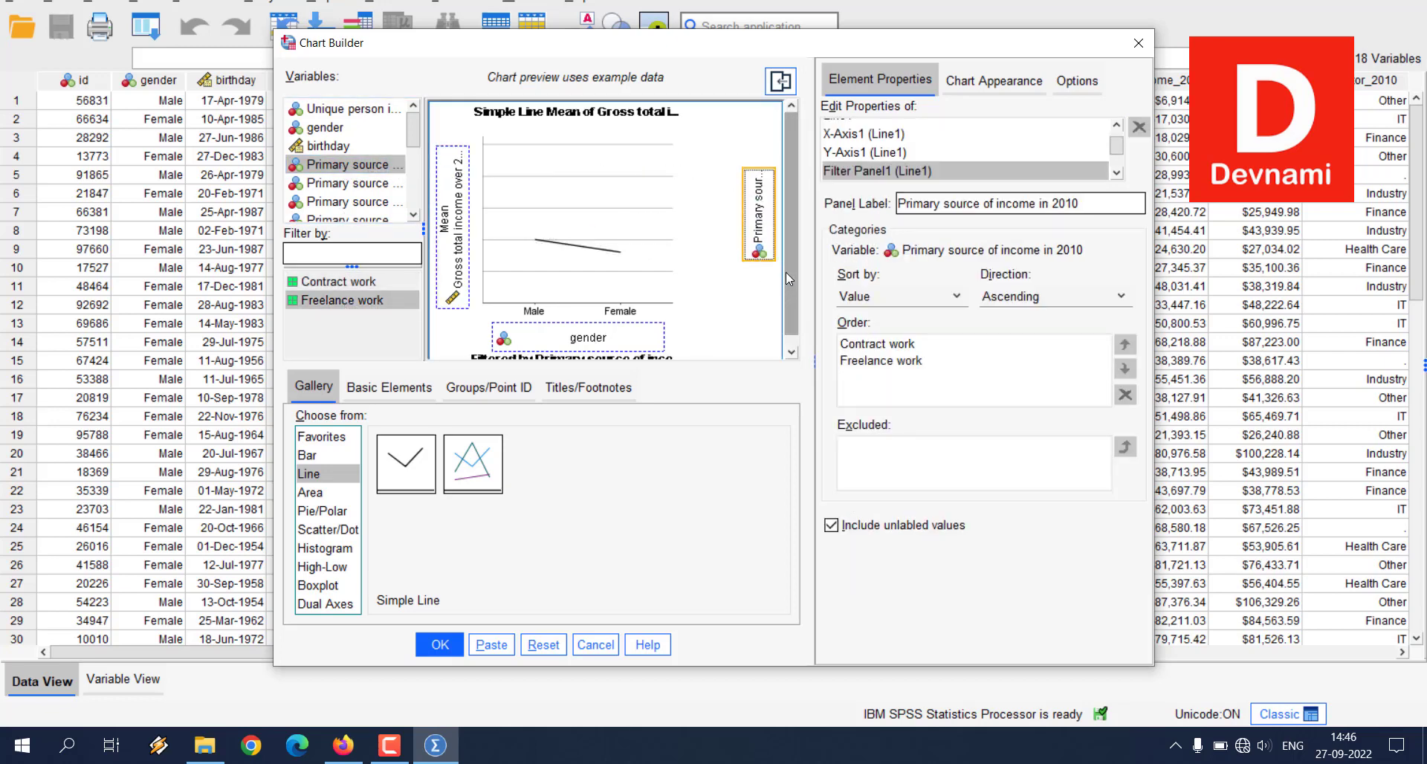
{"action": "scroll", "coordinate": [786, 272], "scroll_direction": "down", "scroll_amount": 1}
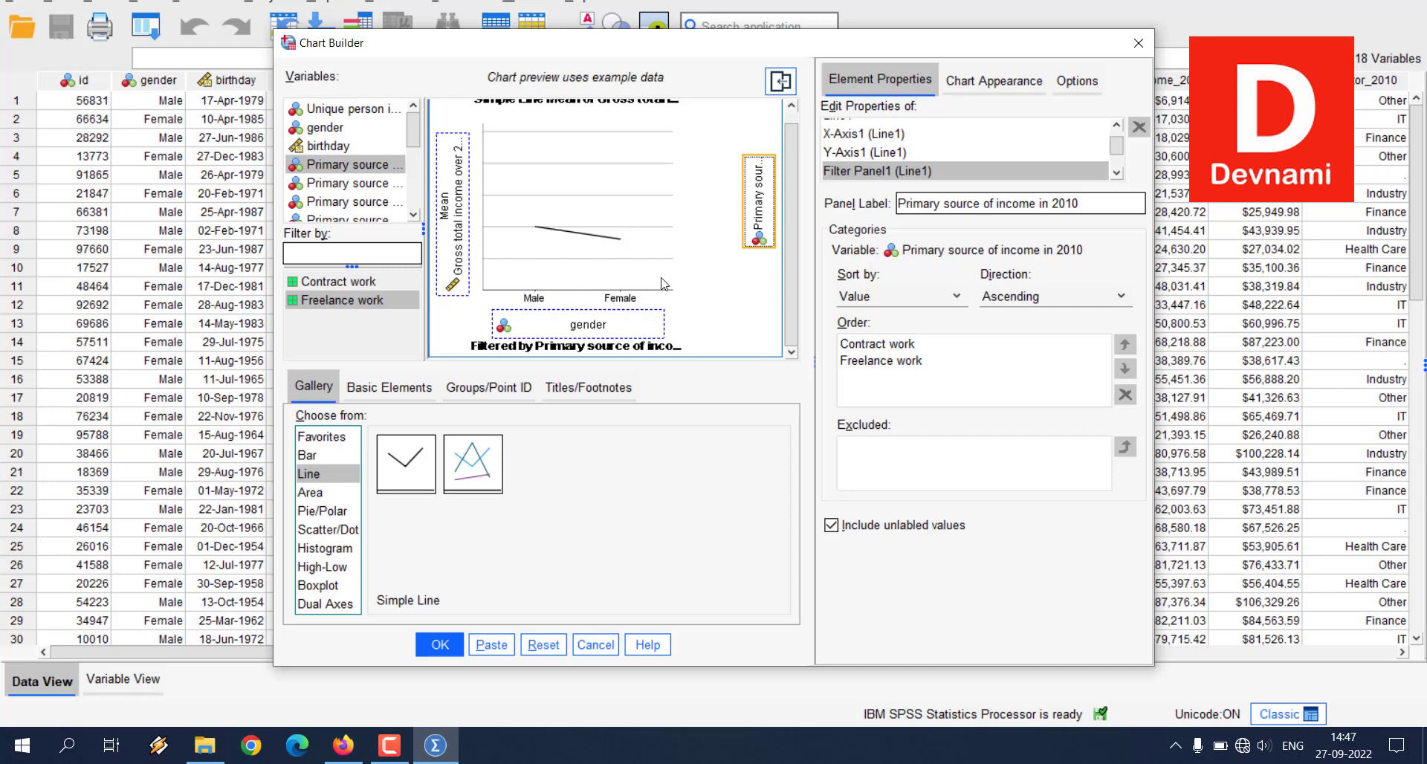
{"action": "scroll", "coordinate": [522, 222], "scroll_direction": "up", "scroll_amount": 1}
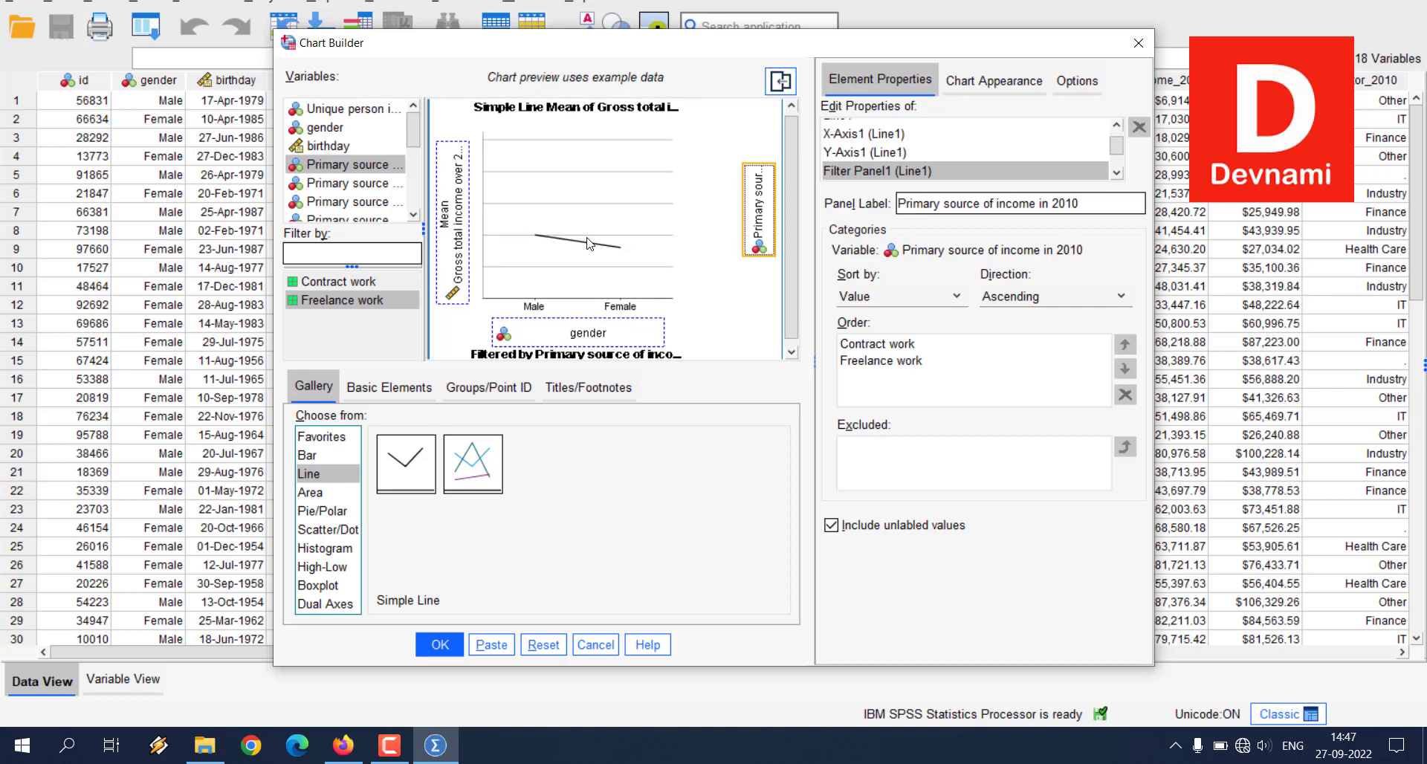
{"action": "left_click", "coordinate": [449, 644]}
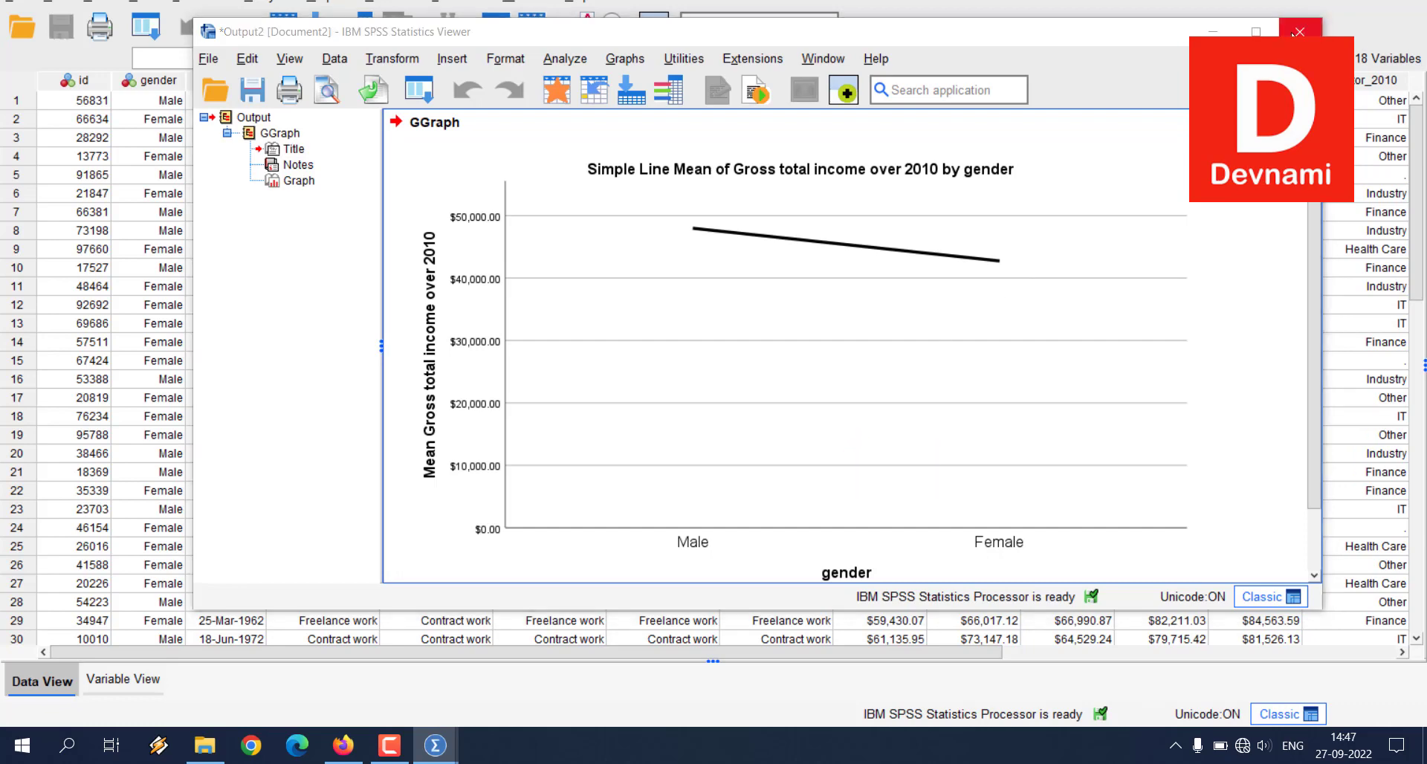
Step: Close the line chart's output document without saving its contents
{"action": "left_click", "coordinate": [1299, 31]}
{"action": "left_click", "coordinate": [706, 350]}
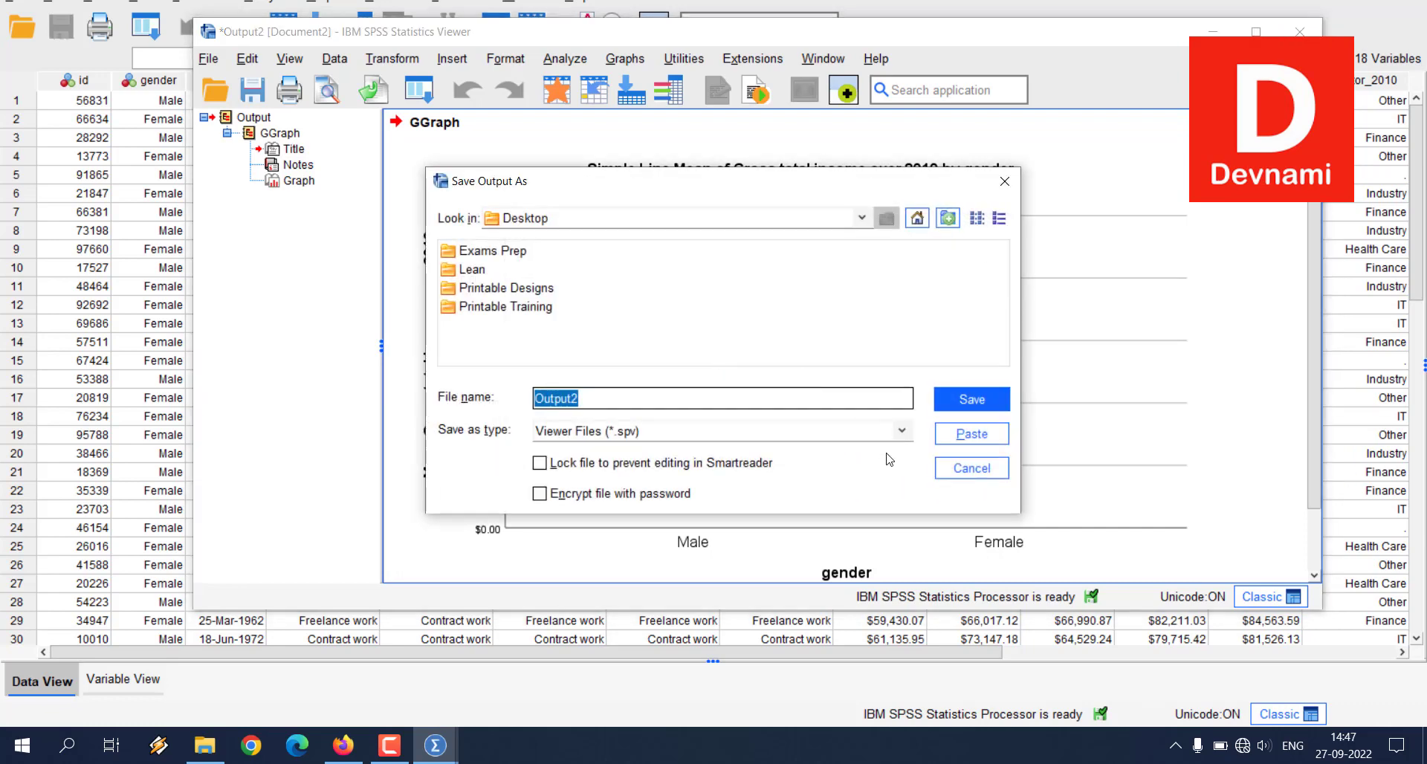
{"action": "left_click", "coordinate": [963, 462]}
{"action": "left_click", "coordinate": [1299, 31]}
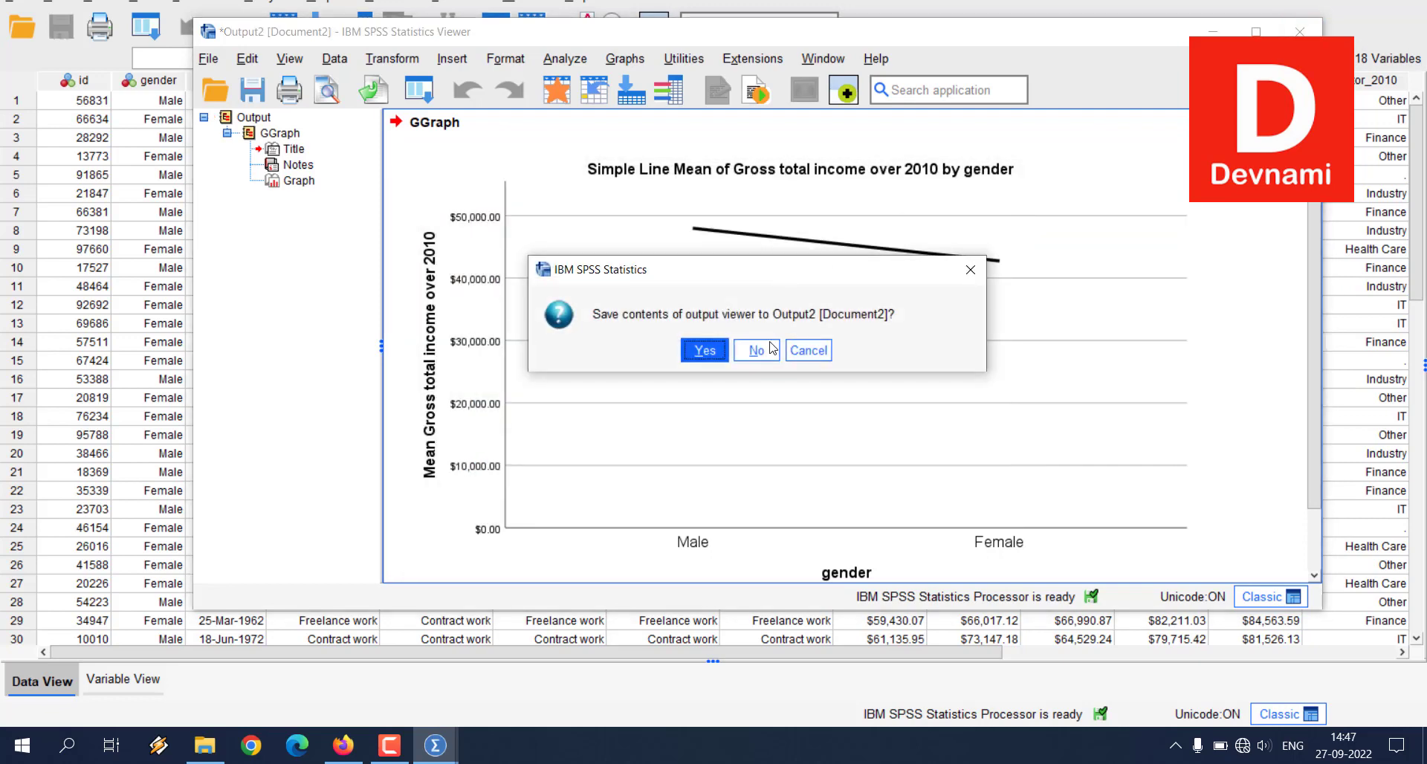
{"action": "left_click", "coordinate": [756, 350]}
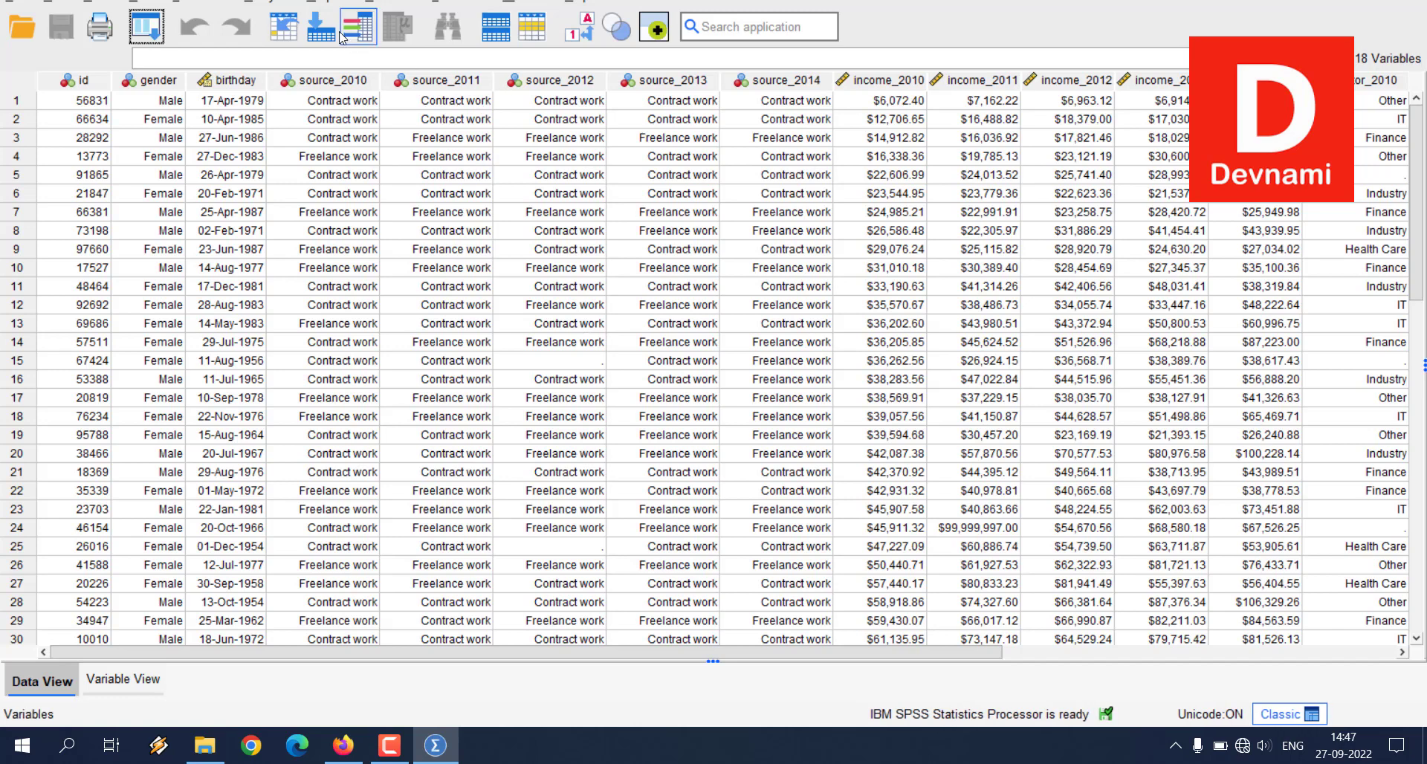
Step: Reopen the Chart Builder, select the Pie/Polar chart type and clear the line chart definition from the canvas
{"action": "left_click", "coordinate": [329, 3]}
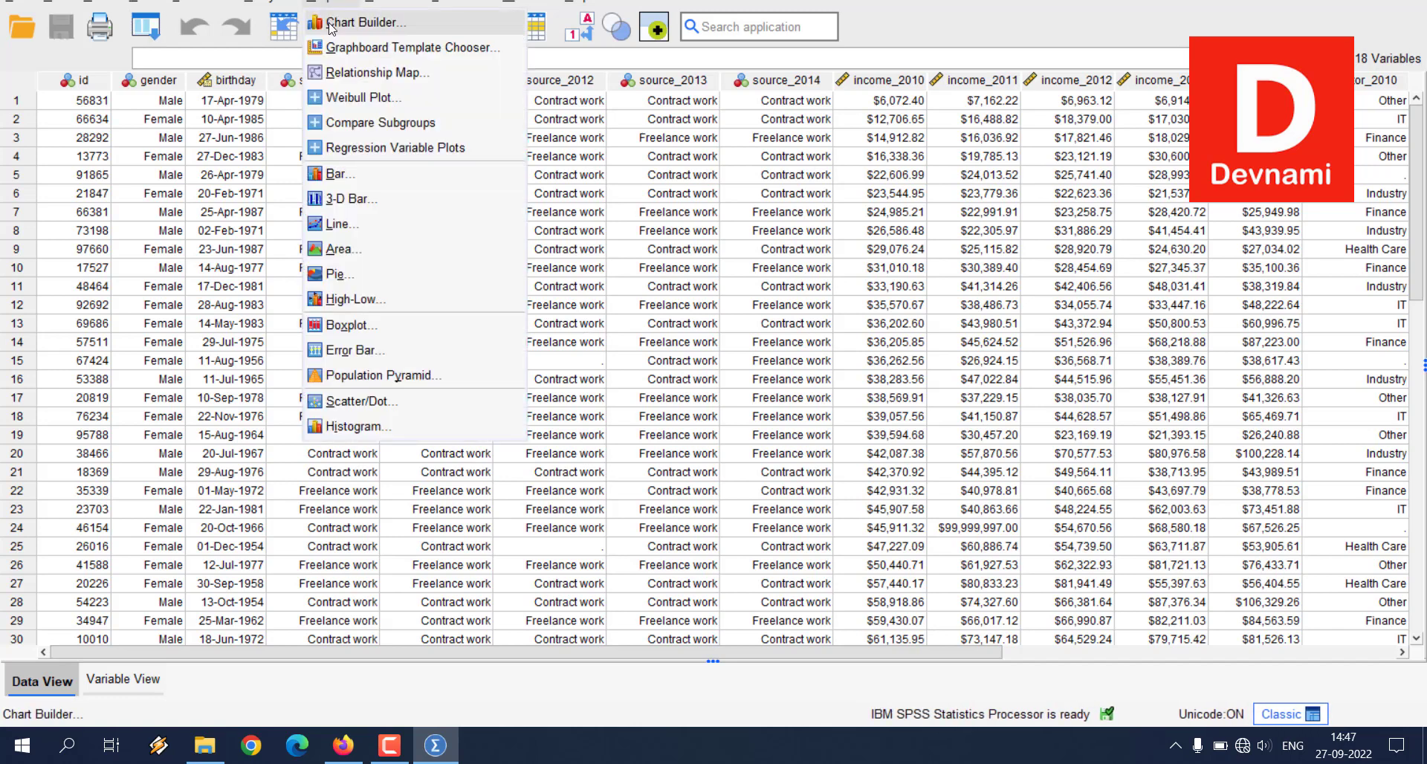
{"action": "left_click", "coordinate": [329, 24]}
{"action": "left_click", "coordinate": [585, 443]}
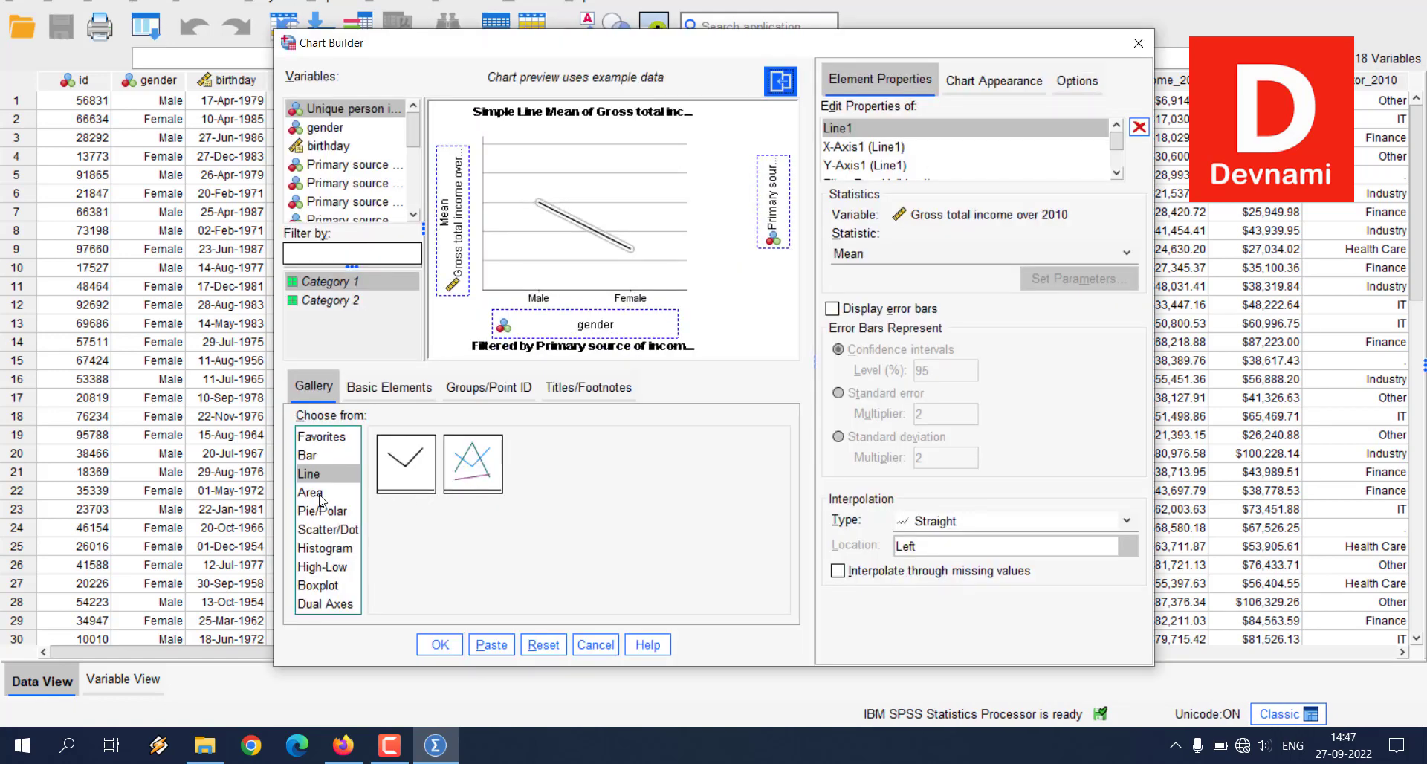
{"action": "left_click", "coordinate": [322, 511]}
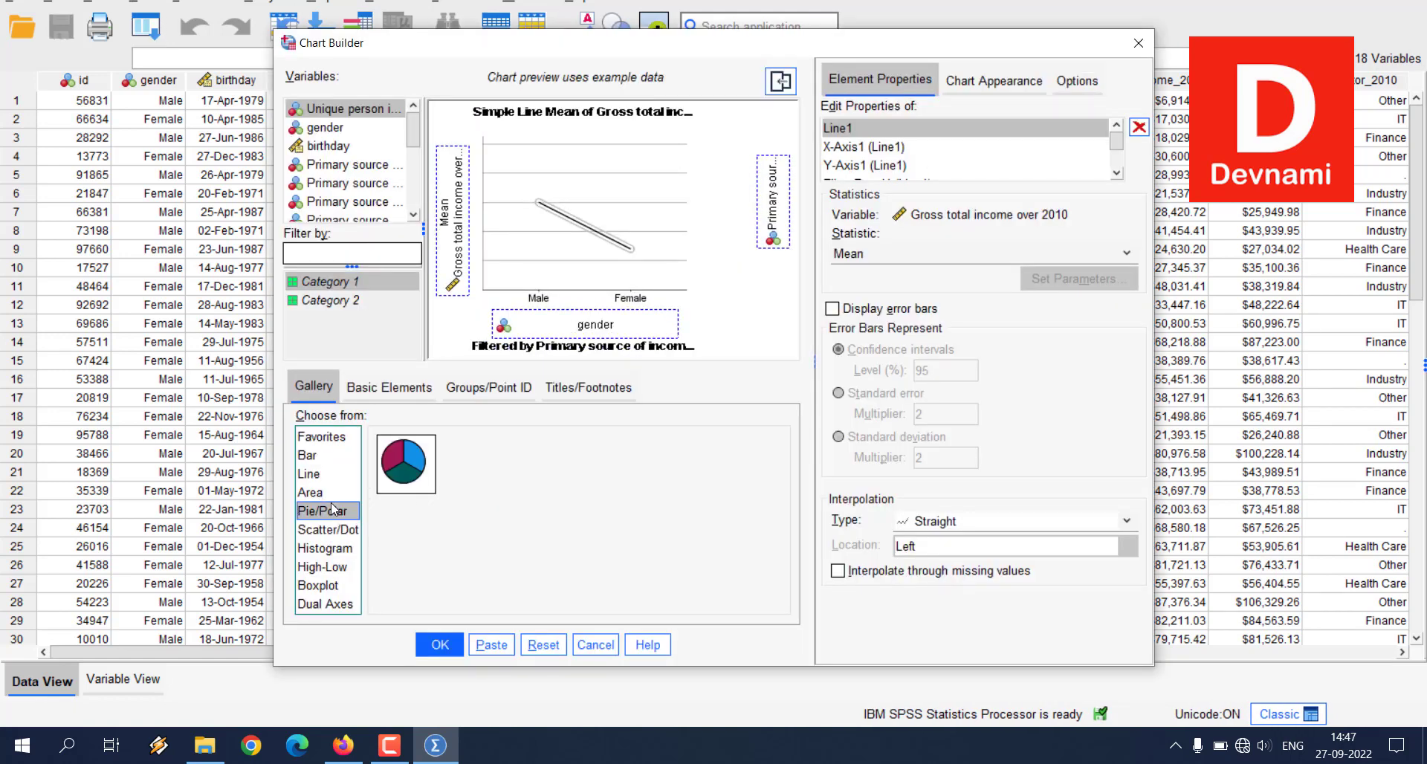
{"action": "left_click", "coordinate": [543, 644]}
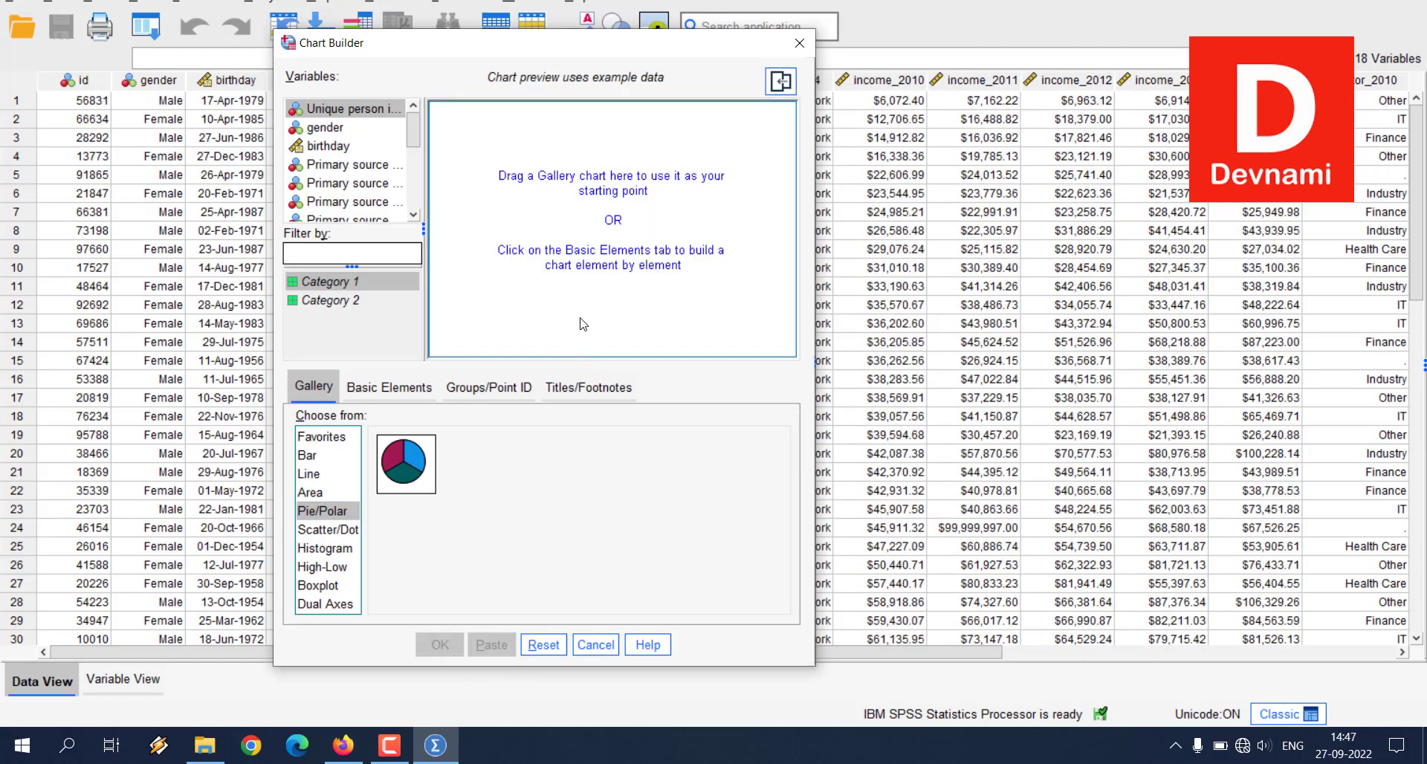
Step: Place a pie chart on the canvas and slice it by Primary sector in 2010
{"action": "left_click_drag", "start_coordinate": [408, 476], "coordinate": [555, 219]}
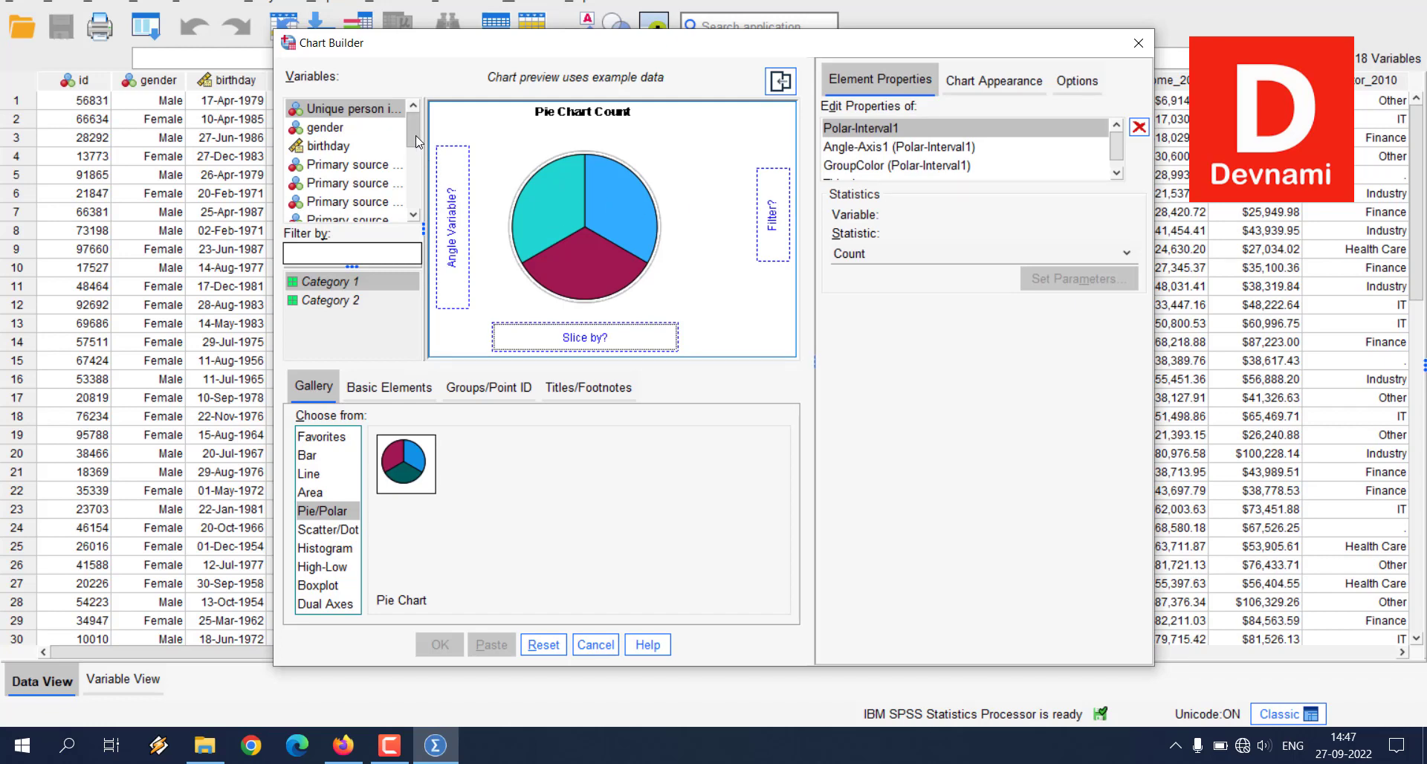
{"action": "left_click_drag", "start_coordinate": [417, 135], "coordinate": [414, 176]}
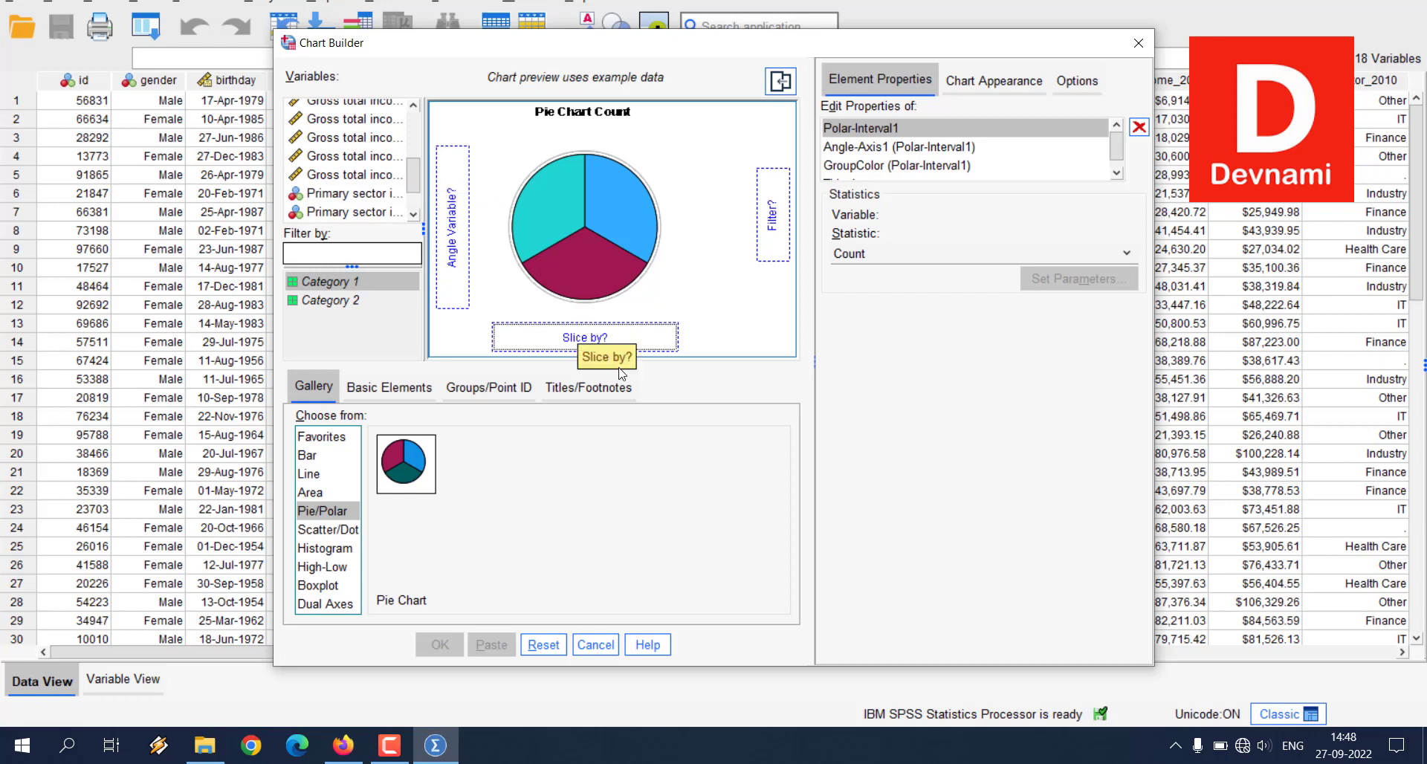
{"action": "left_click", "coordinate": [360, 199]}
{"action": "left_click_drag", "start_coordinate": [359, 200], "coordinate": [557, 347]}
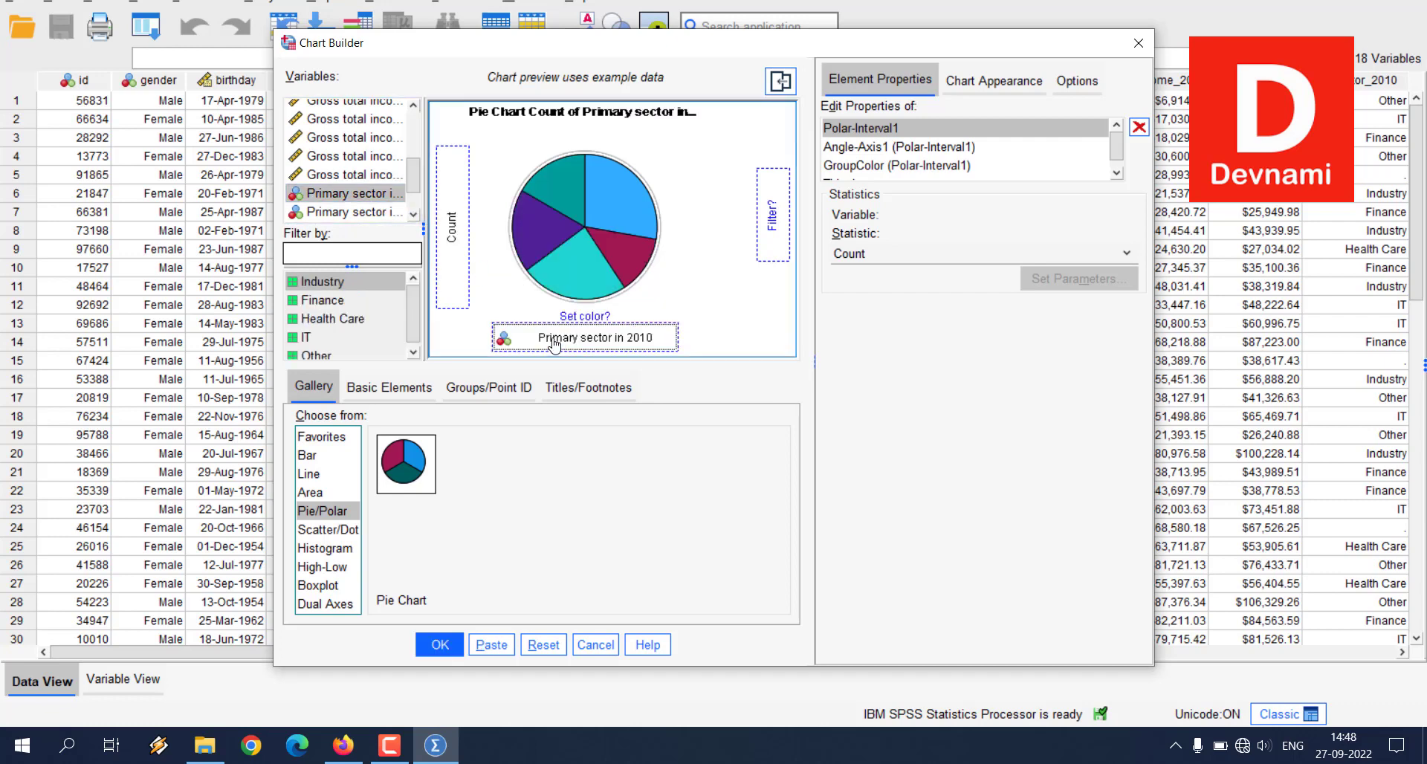
Step: Assign Gross total income over 2010 as the pie chart's angle variable and generate the chart
{"action": "left_click_drag", "start_coordinate": [417, 182], "coordinate": [415, 148]}
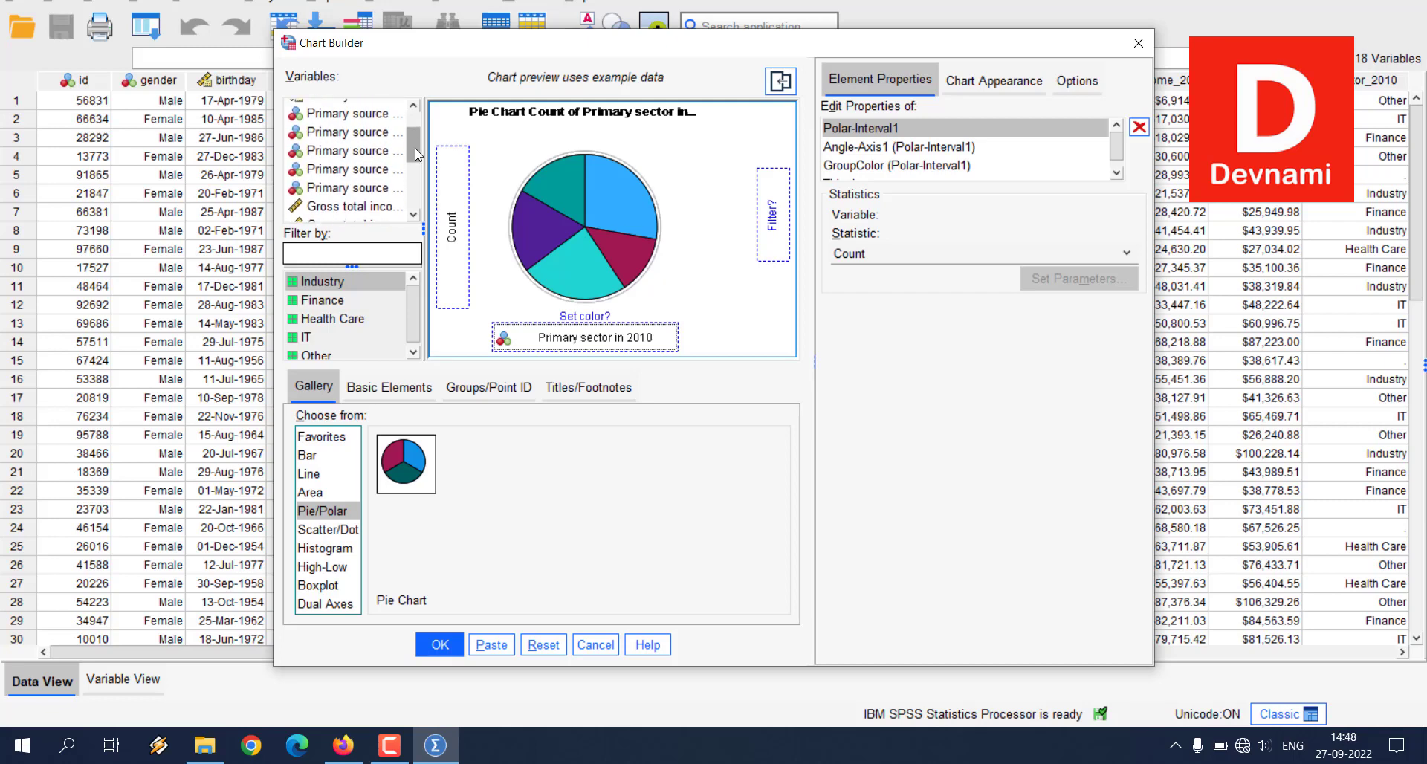
{"action": "left_click", "coordinate": [359, 211]}
{"action": "left_click_drag", "start_coordinate": [359, 212], "coordinate": [447, 213]}
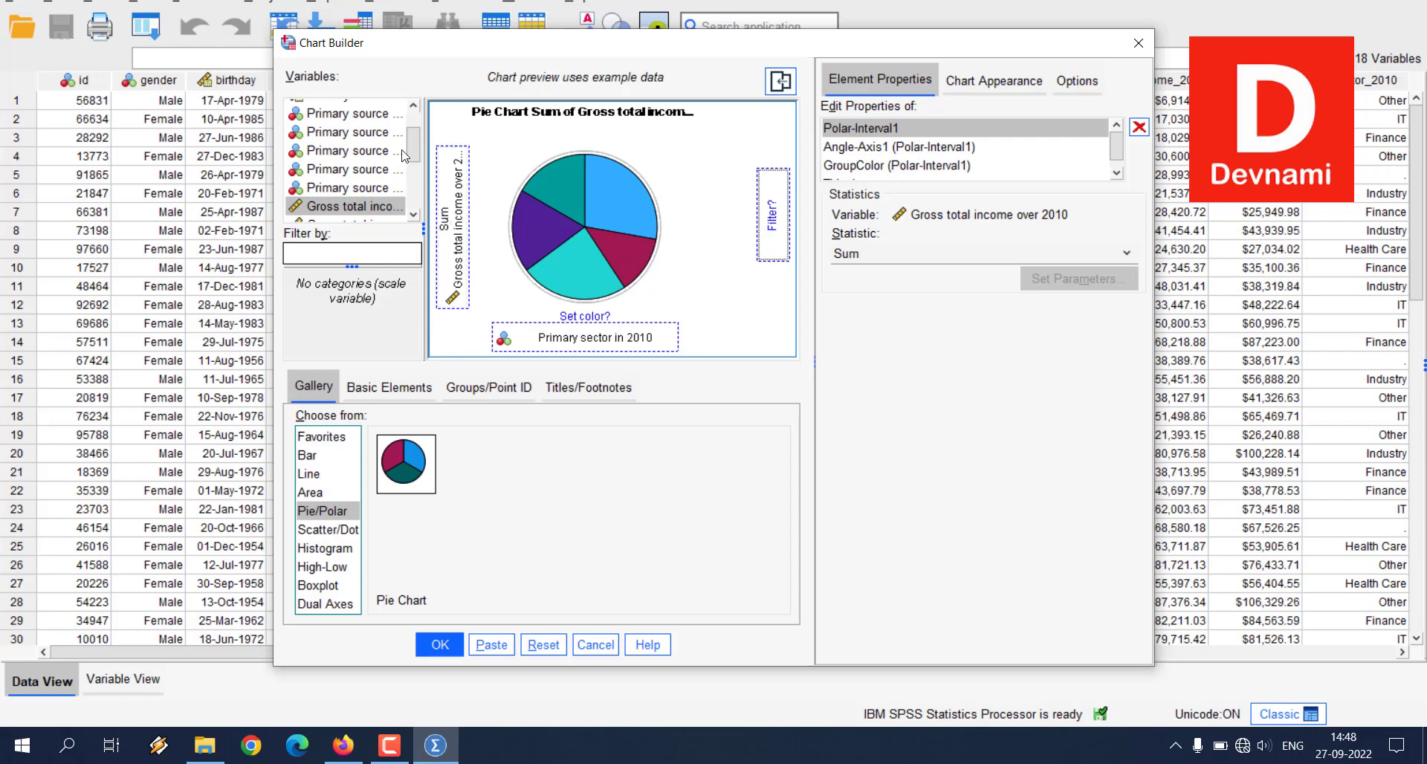
{"action": "scroll", "coordinate": [405, 155], "scroll_direction": "up", "scroll_amount": 3}
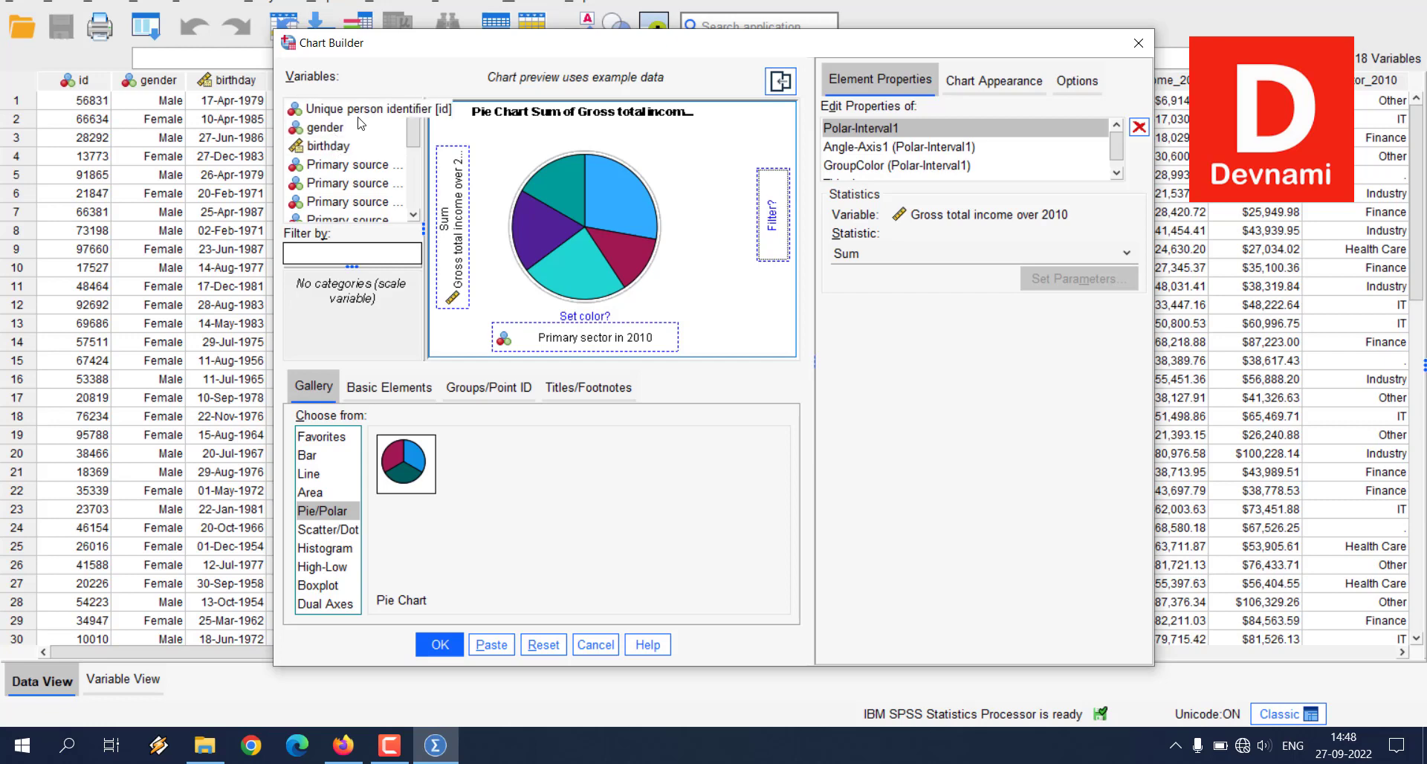
{"action": "scroll", "coordinate": [365, 134], "scroll_direction": "down", "scroll_amount": 5}
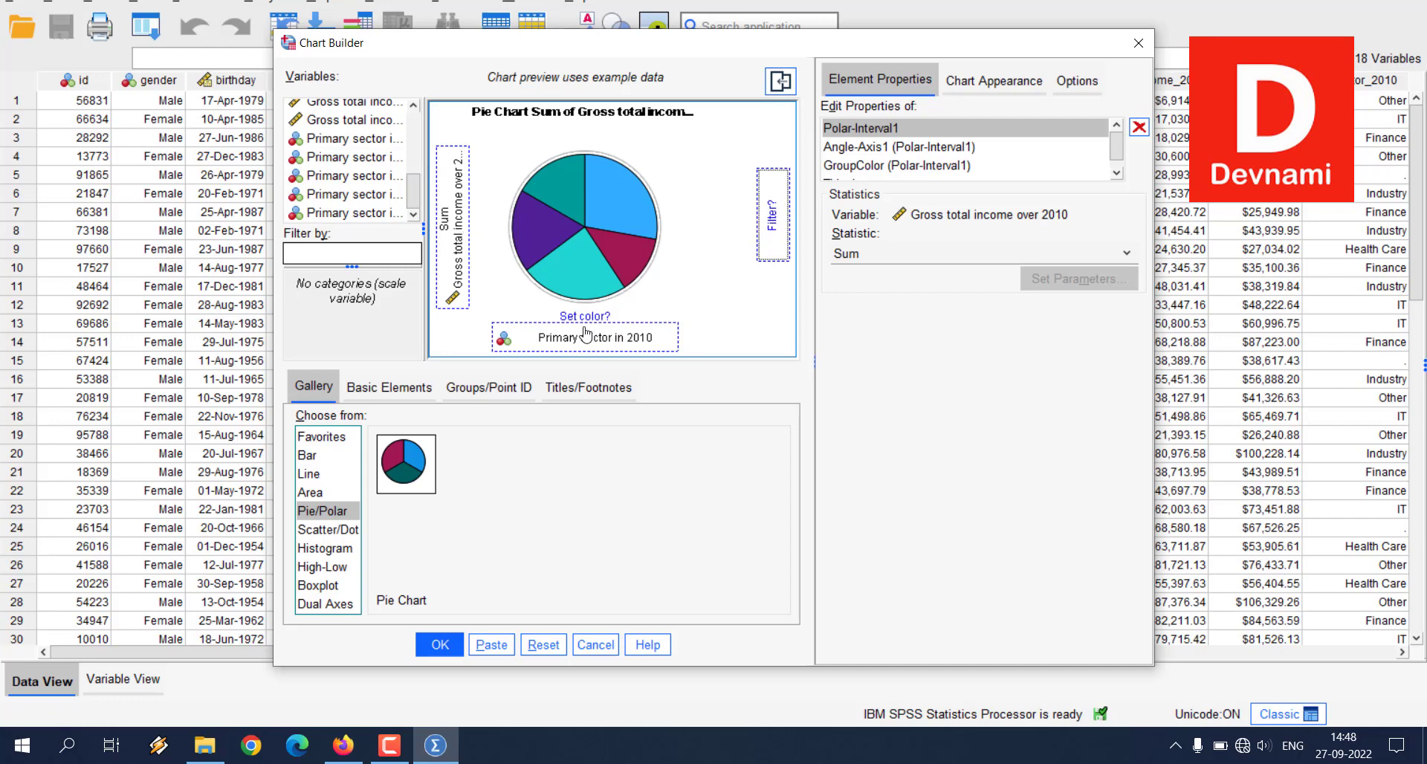
{"action": "left_click", "coordinate": [455, 643]}
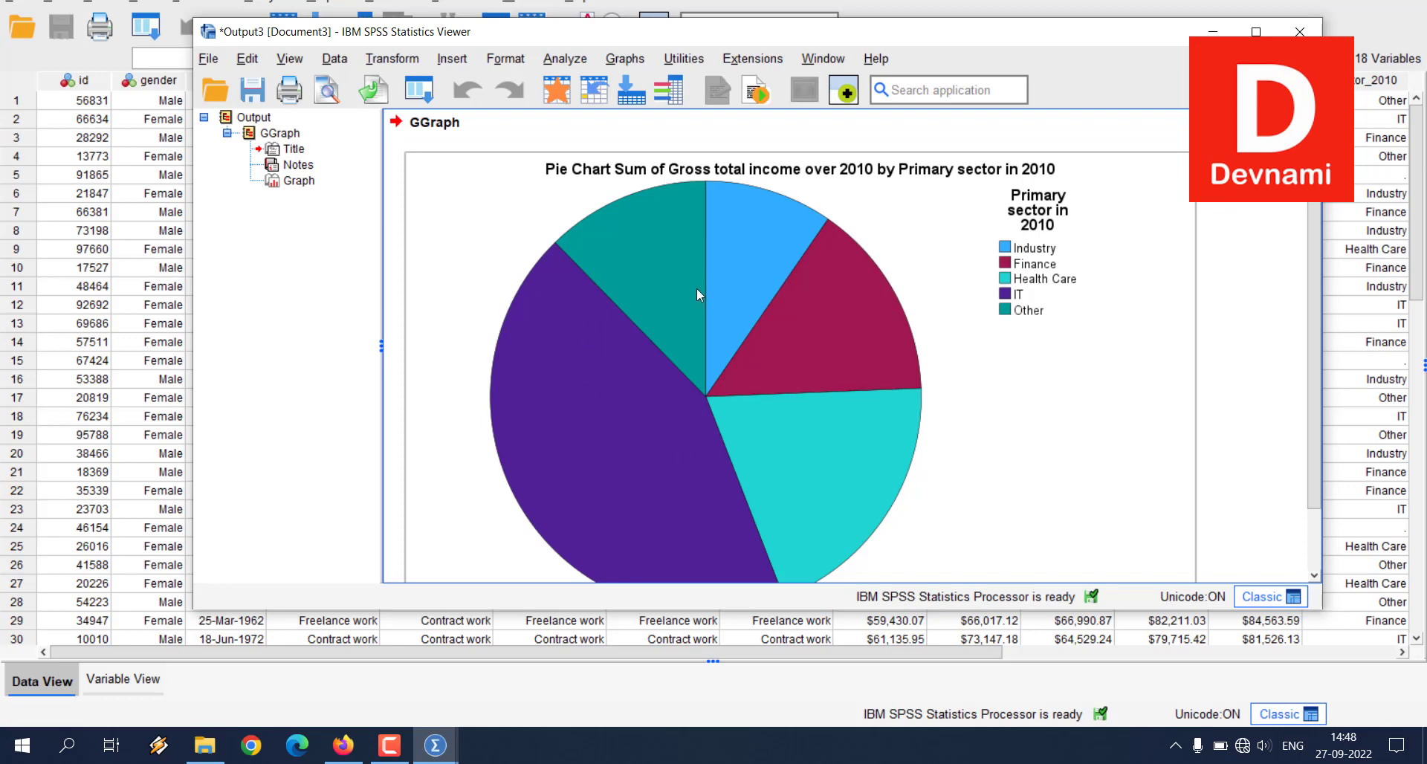
Step: Look over the generated pie chart and close its output document without saving the contents
{"action": "scroll", "coordinate": [780, 293], "scroll_direction": "down", "scroll_amount": 2}
{"action": "scroll", "coordinate": [781, 293], "scroll_direction": "up", "scroll_amount": 2}
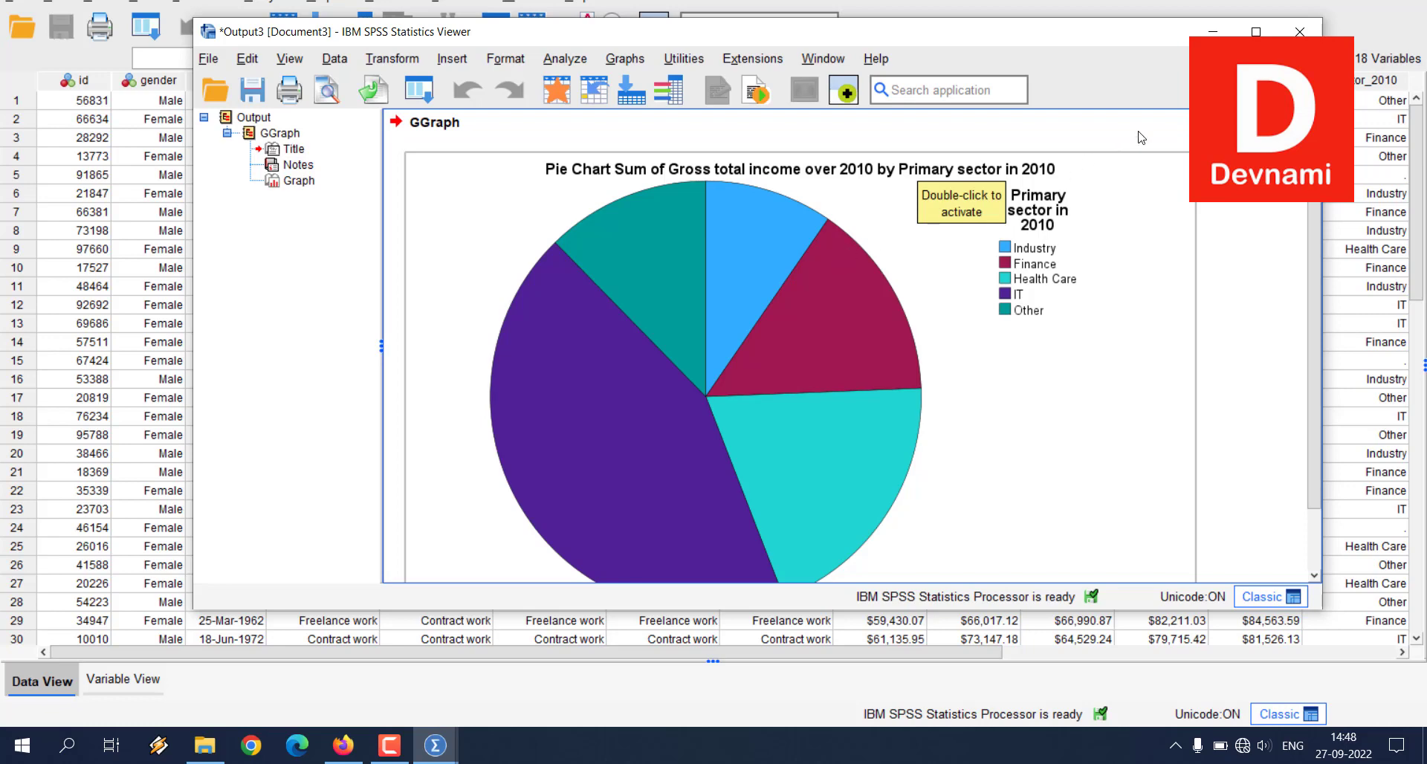
{"action": "left_click", "coordinate": [1299, 31]}
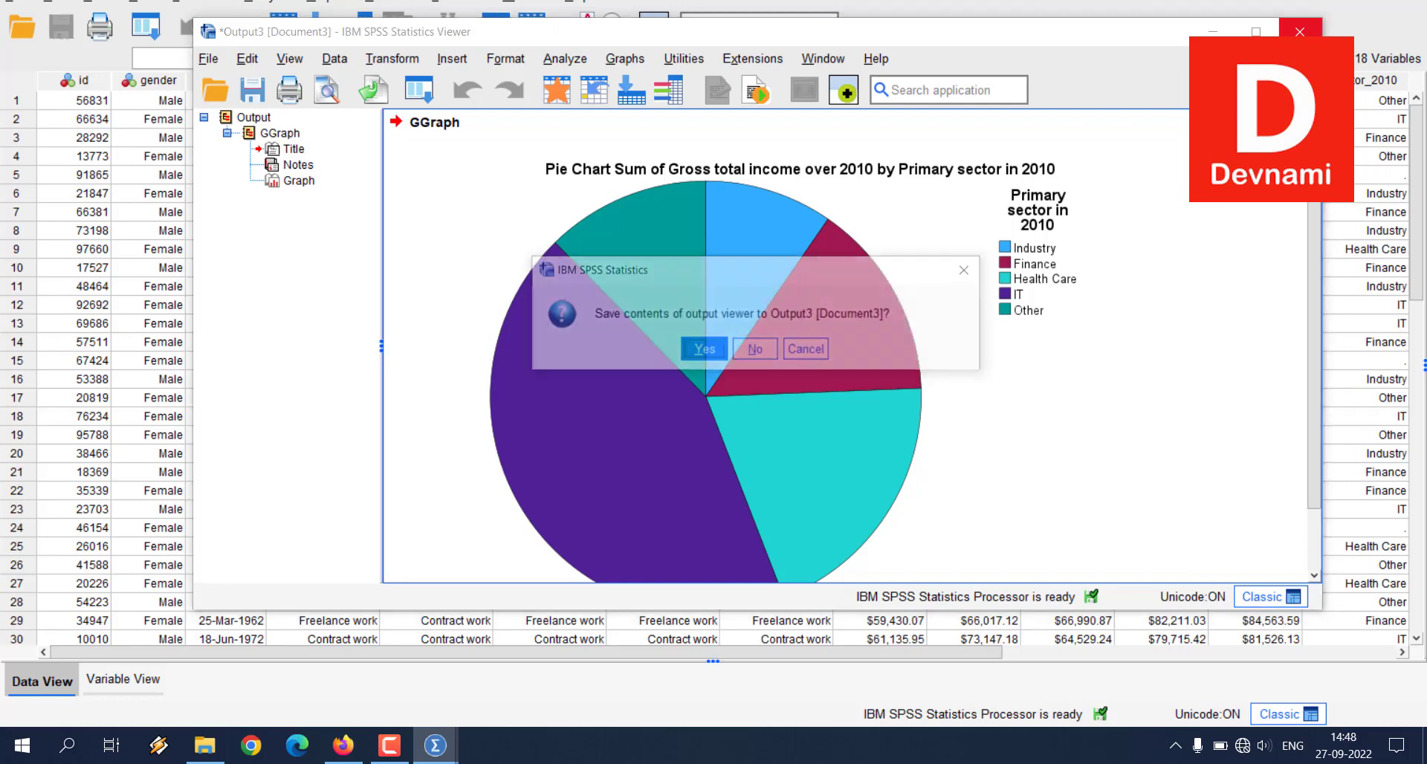
{"action": "left_click", "coordinate": [759, 349]}
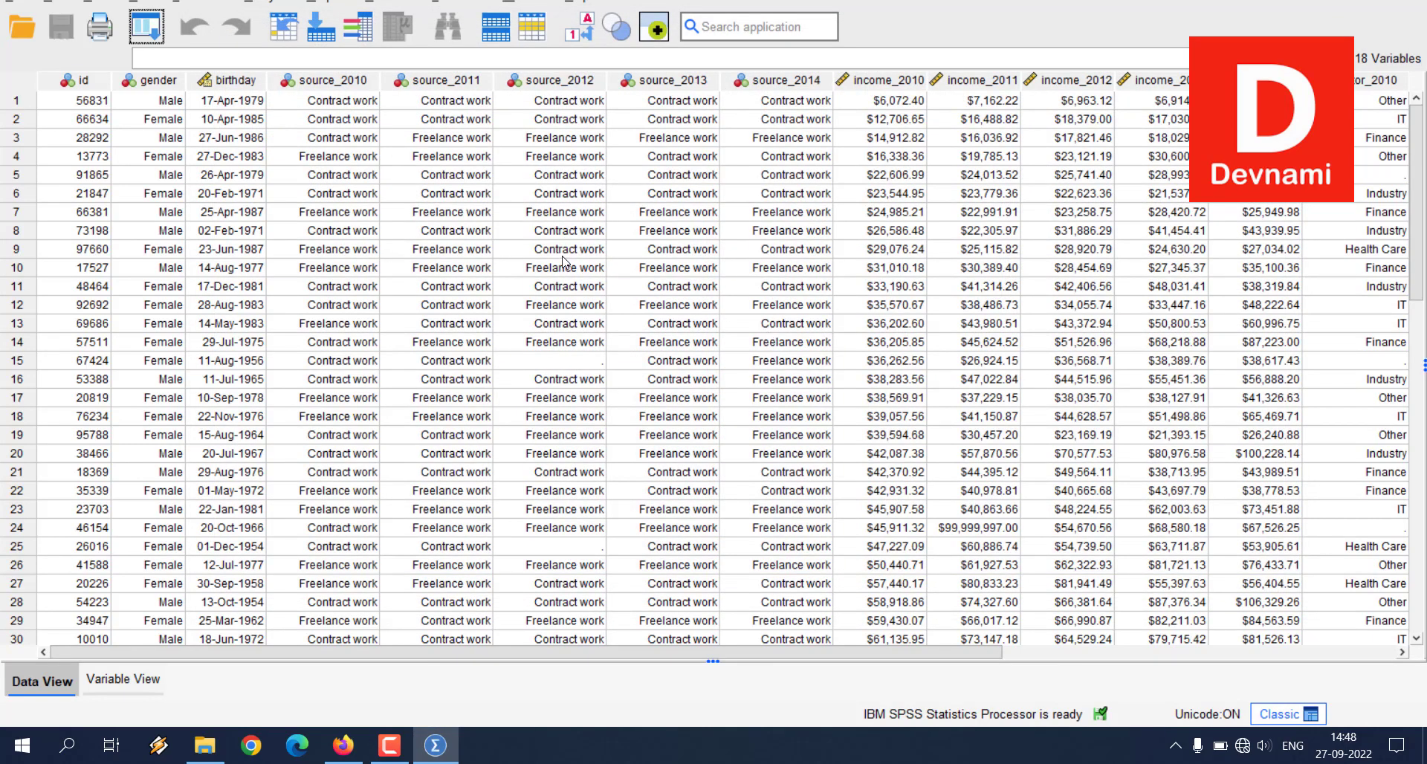
Step: Reopen the Chart Builder and clear the pie chart definition from the canvas
{"action": "left_click", "coordinate": [342, 3]}
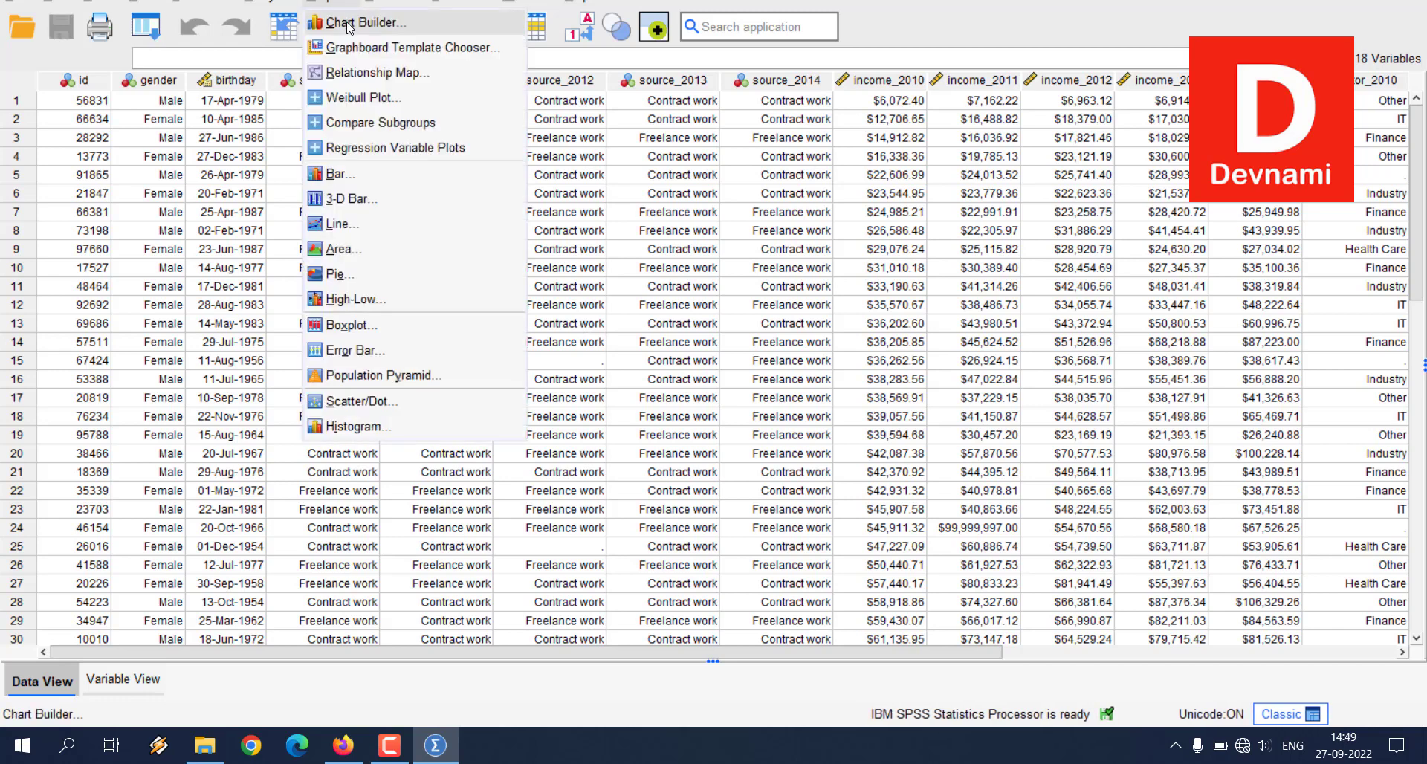
{"action": "left_click", "coordinate": [350, 24]}
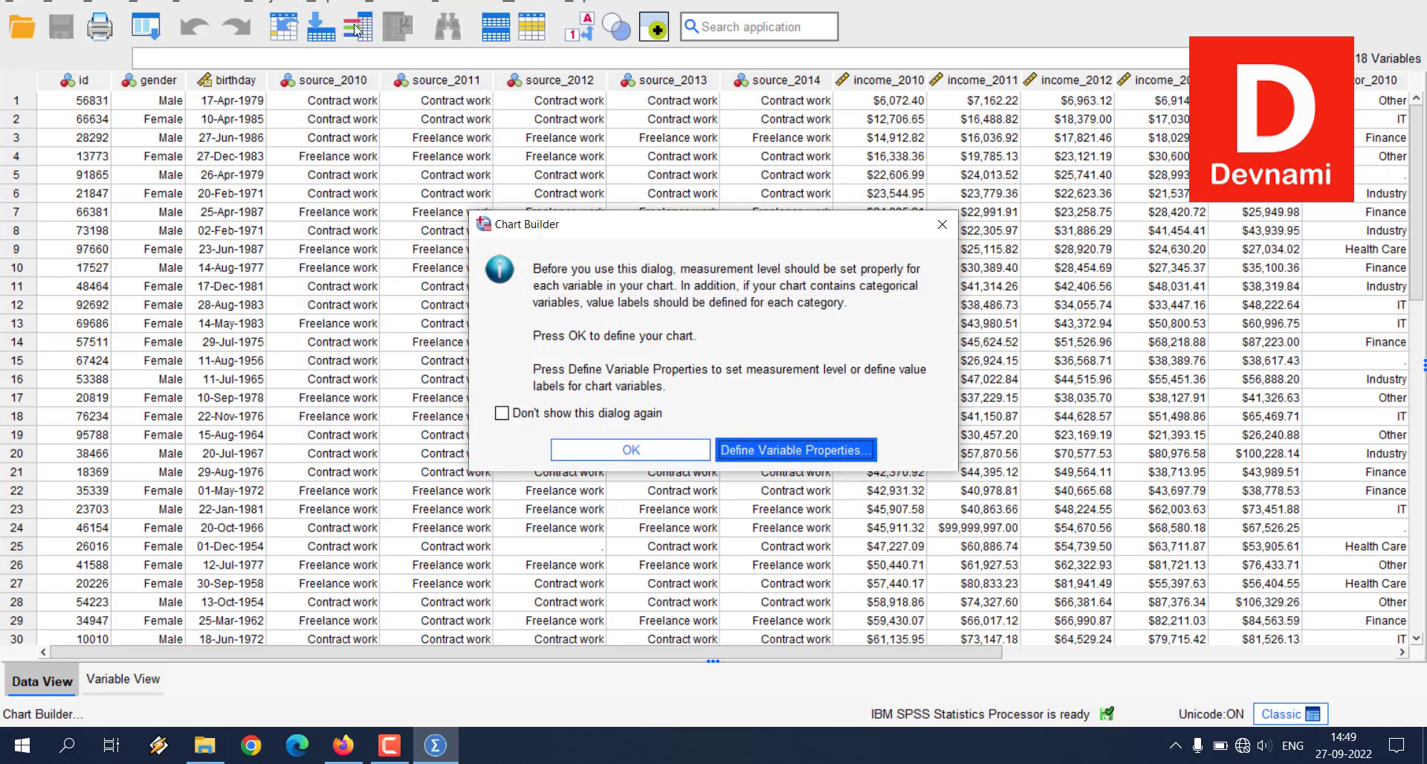
{"action": "left_click", "coordinate": [615, 447]}
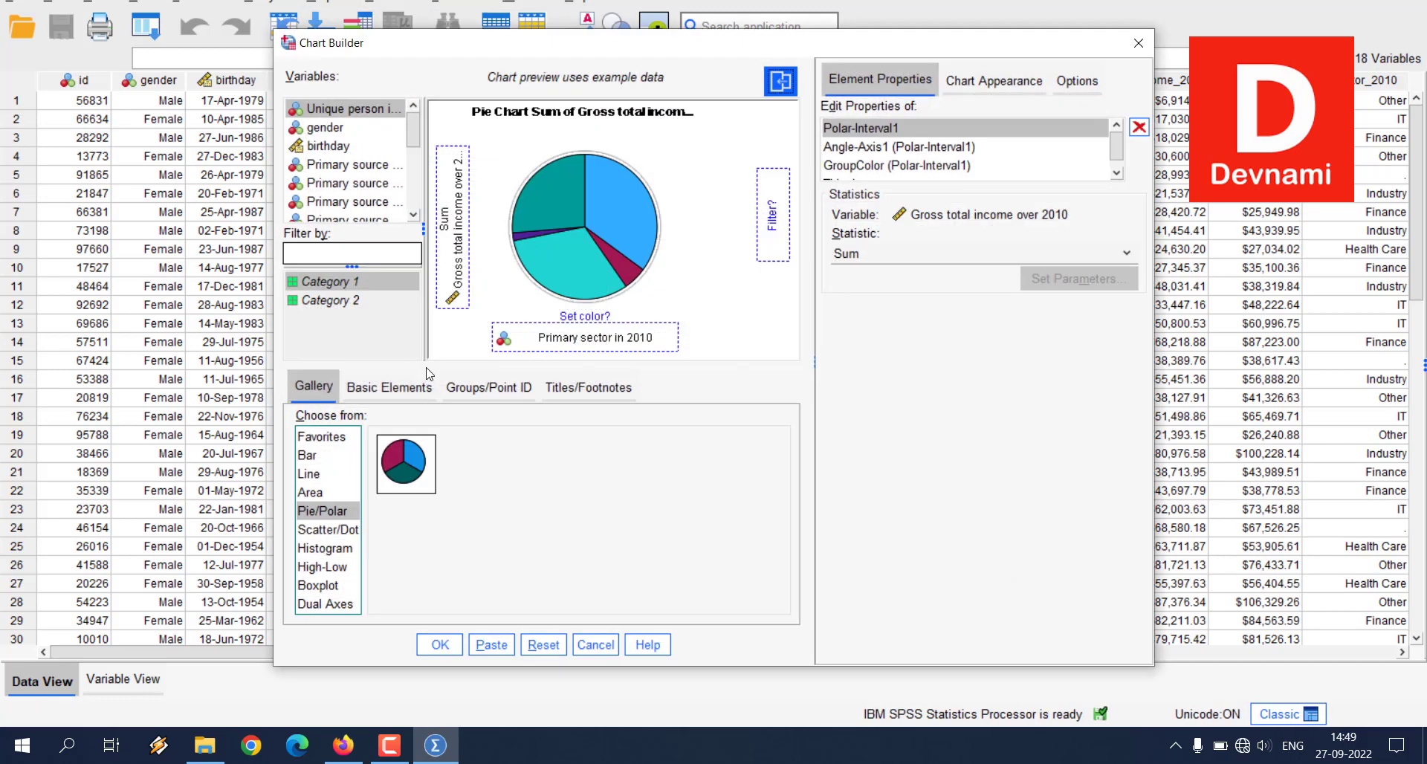
{"action": "left_click", "coordinate": [545, 645]}
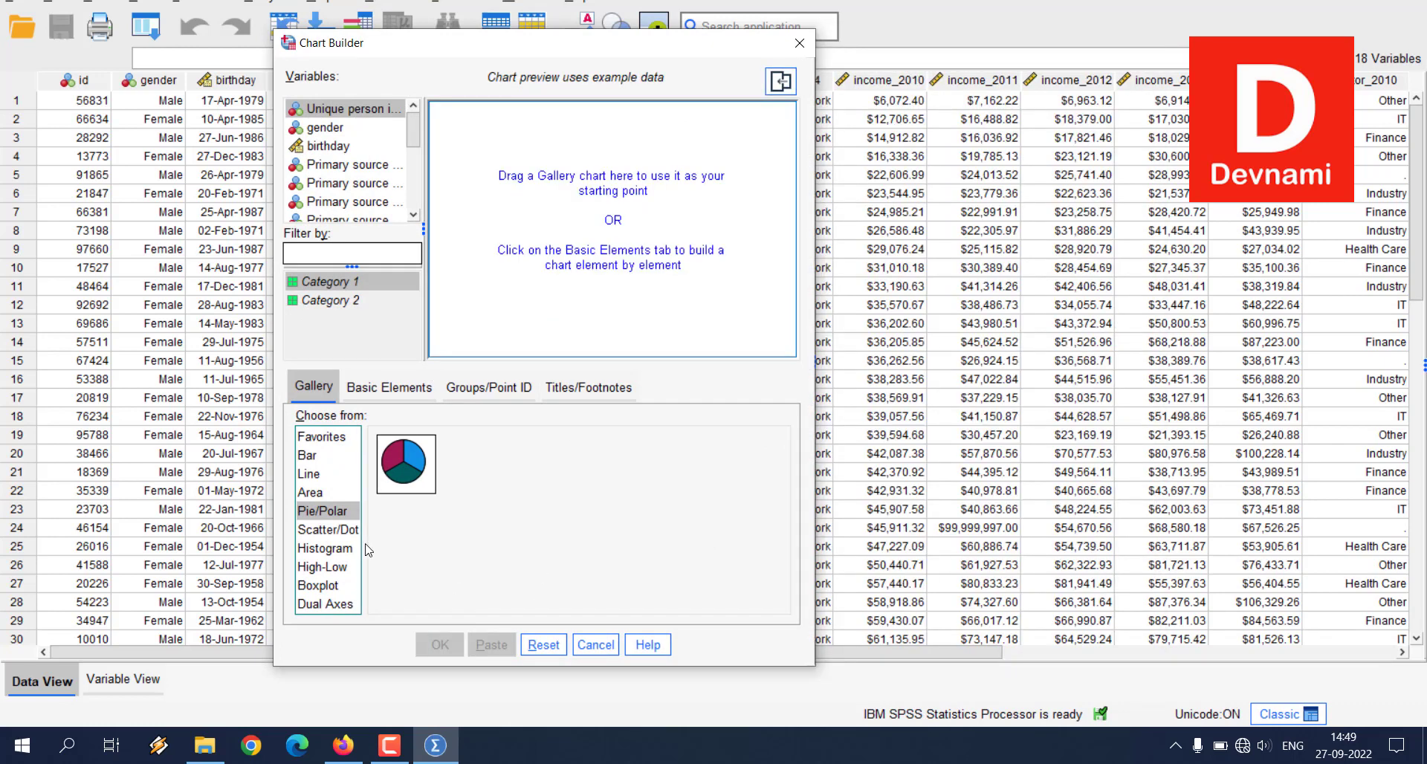
Step: Place a Population Pyramid from the Histogram chart types and assign Gross total income over 2010 as its distribution variable
{"action": "left_click", "coordinate": [334, 550]}
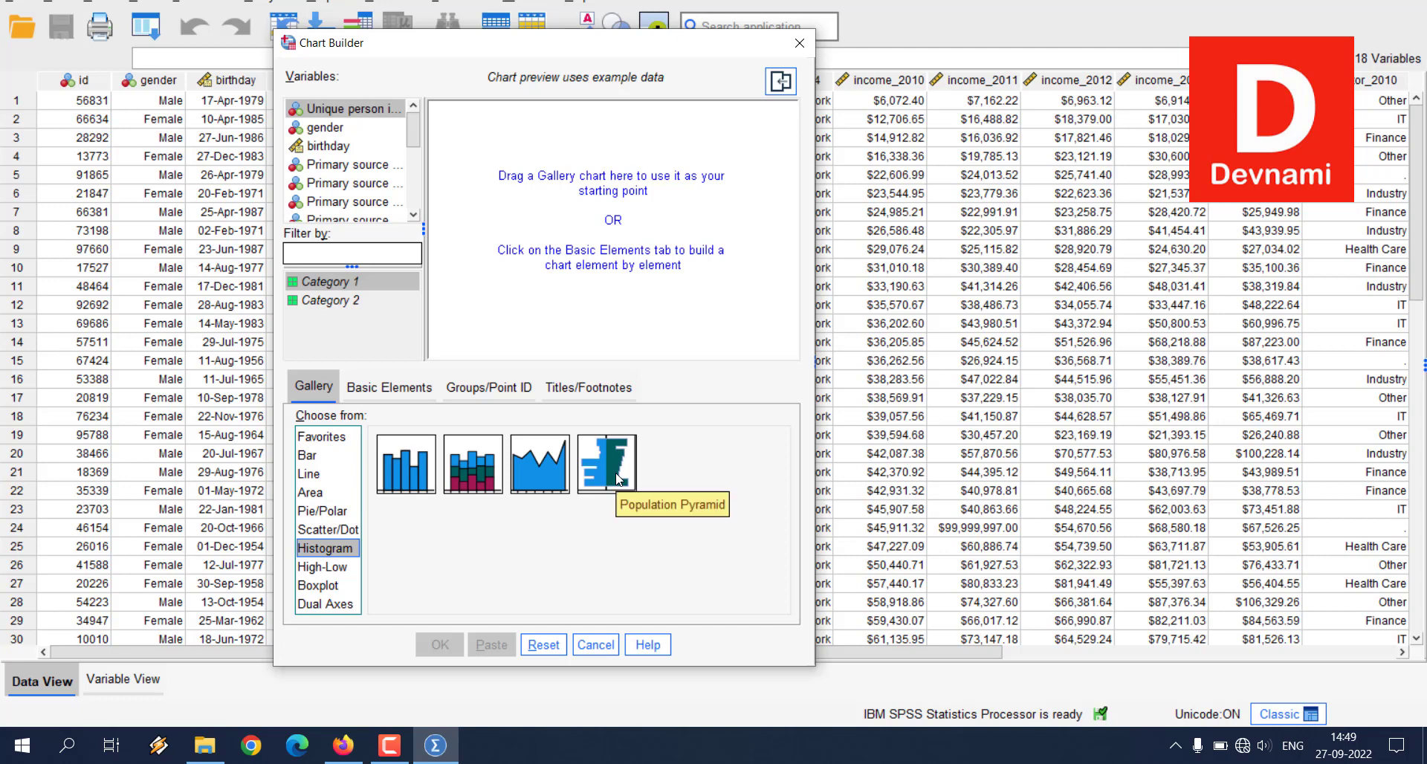
{"action": "left_click_drag", "start_coordinate": [616, 480], "coordinate": [593, 225]}
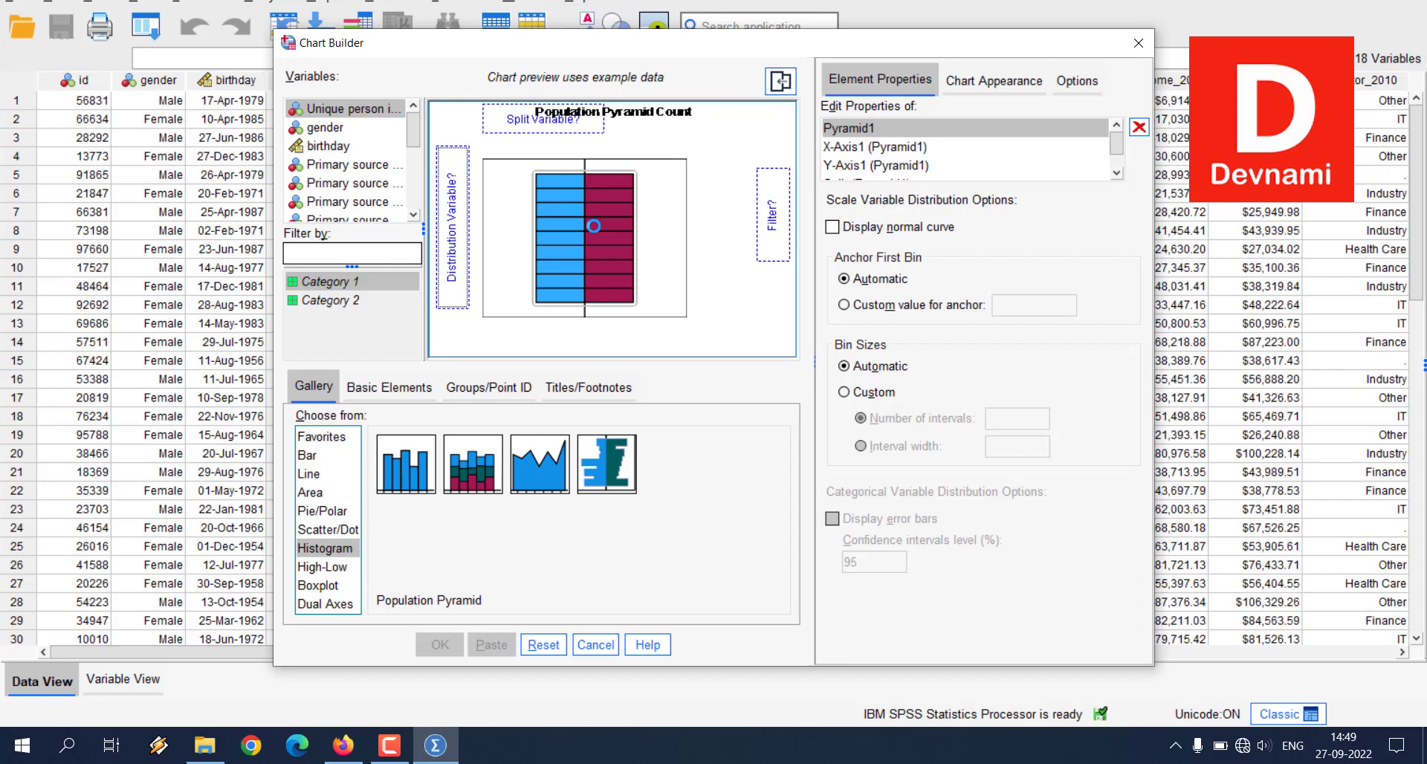
{"action": "left_click_drag", "start_coordinate": [414, 134], "coordinate": [452, 215]}
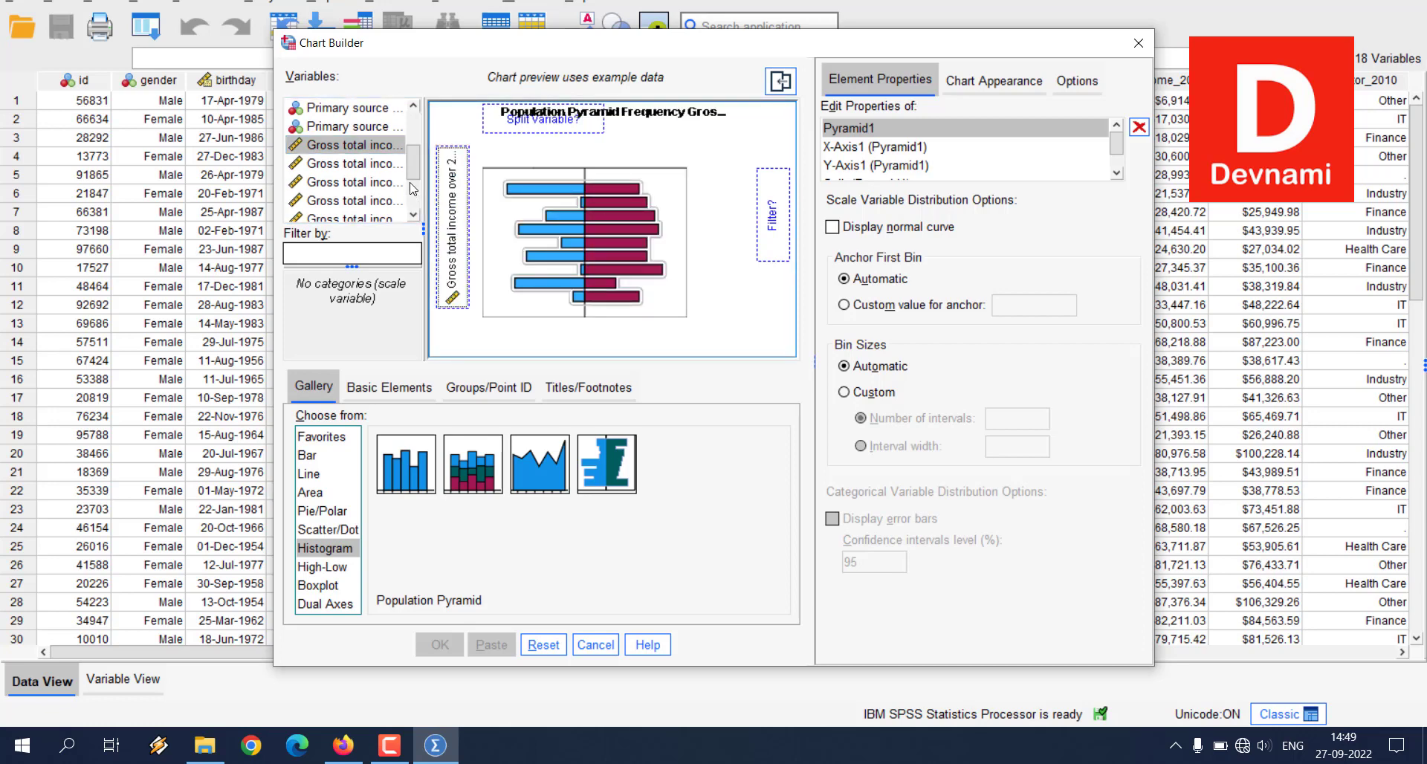
Step: Set gender as the population pyramid's filter variable
{"action": "left_click_drag", "start_coordinate": [413, 163], "coordinate": [413, 131]}
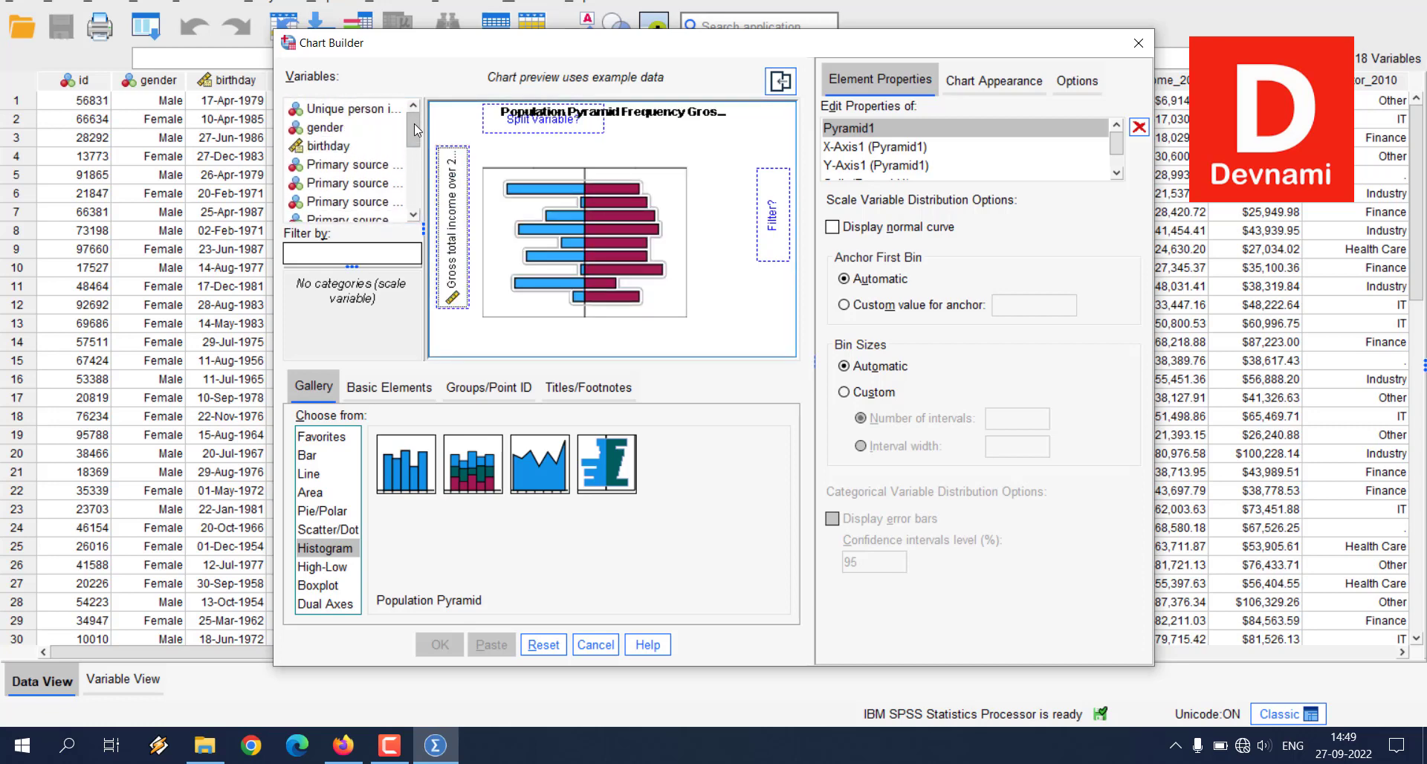
{"action": "left_click", "coordinate": [319, 132]}
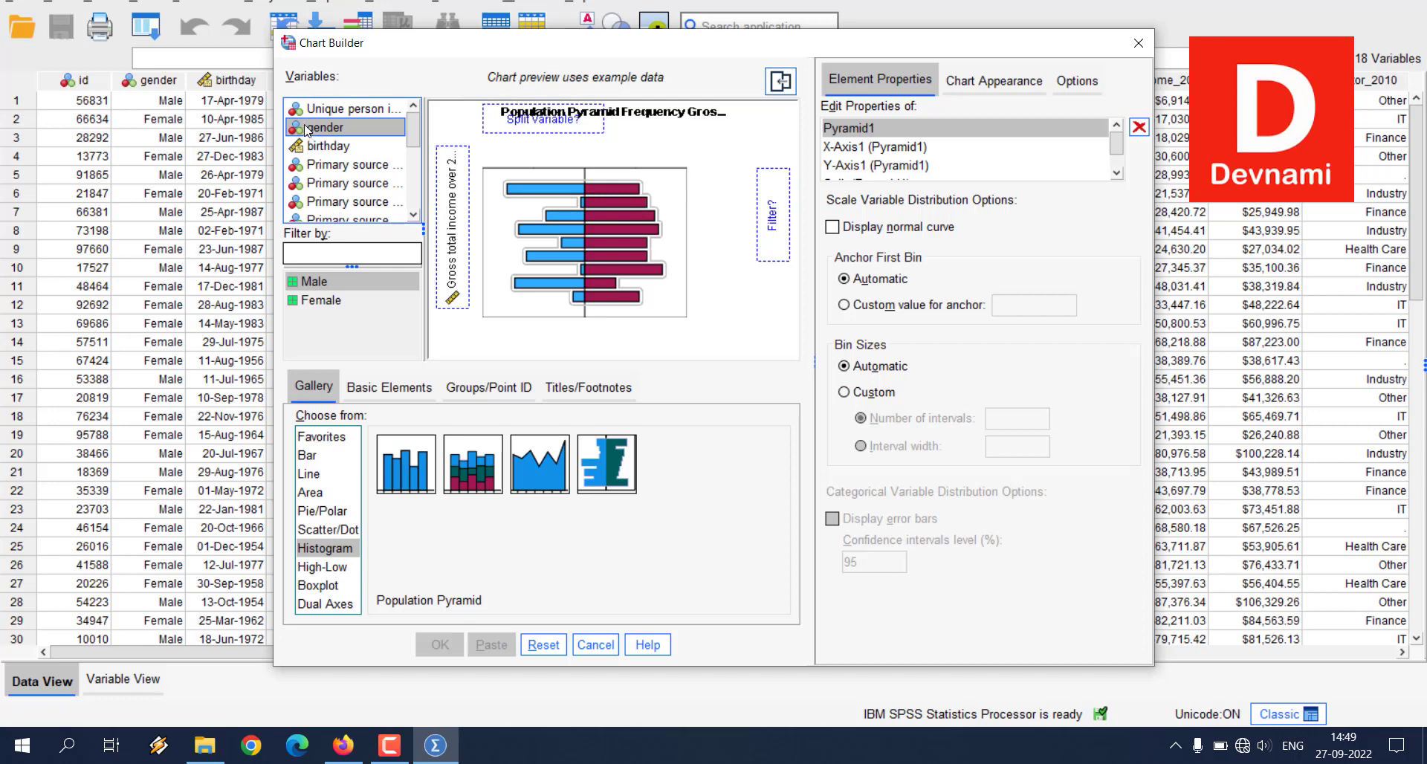
{"action": "left_click_drag", "start_coordinate": [307, 130], "coordinate": [770, 250]}
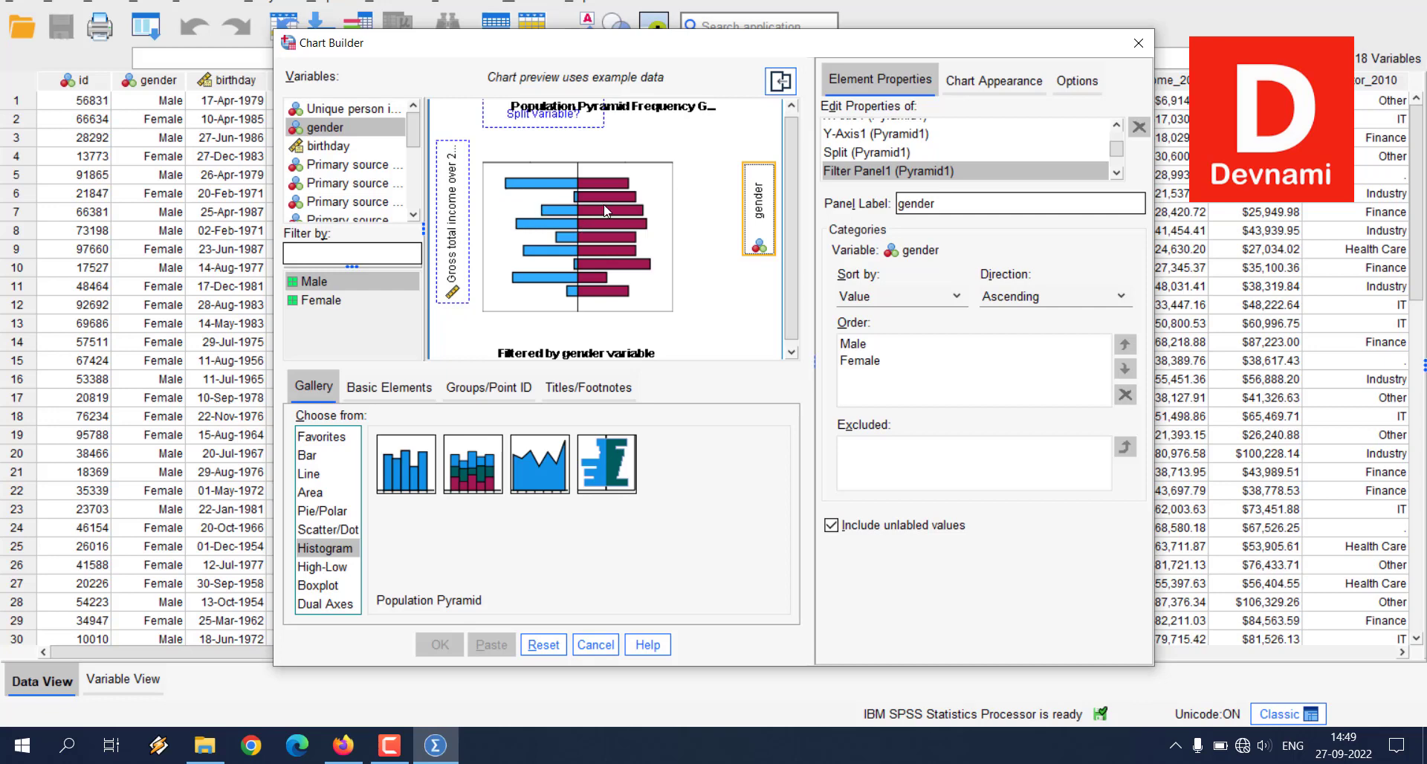
Step: Assign Primary source of income in 2010 as the population pyramid's split variable and generate the chart
{"action": "scroll", "coordinate": [567, 145], "scroll_direction": "up", "scroll_amount": 1}
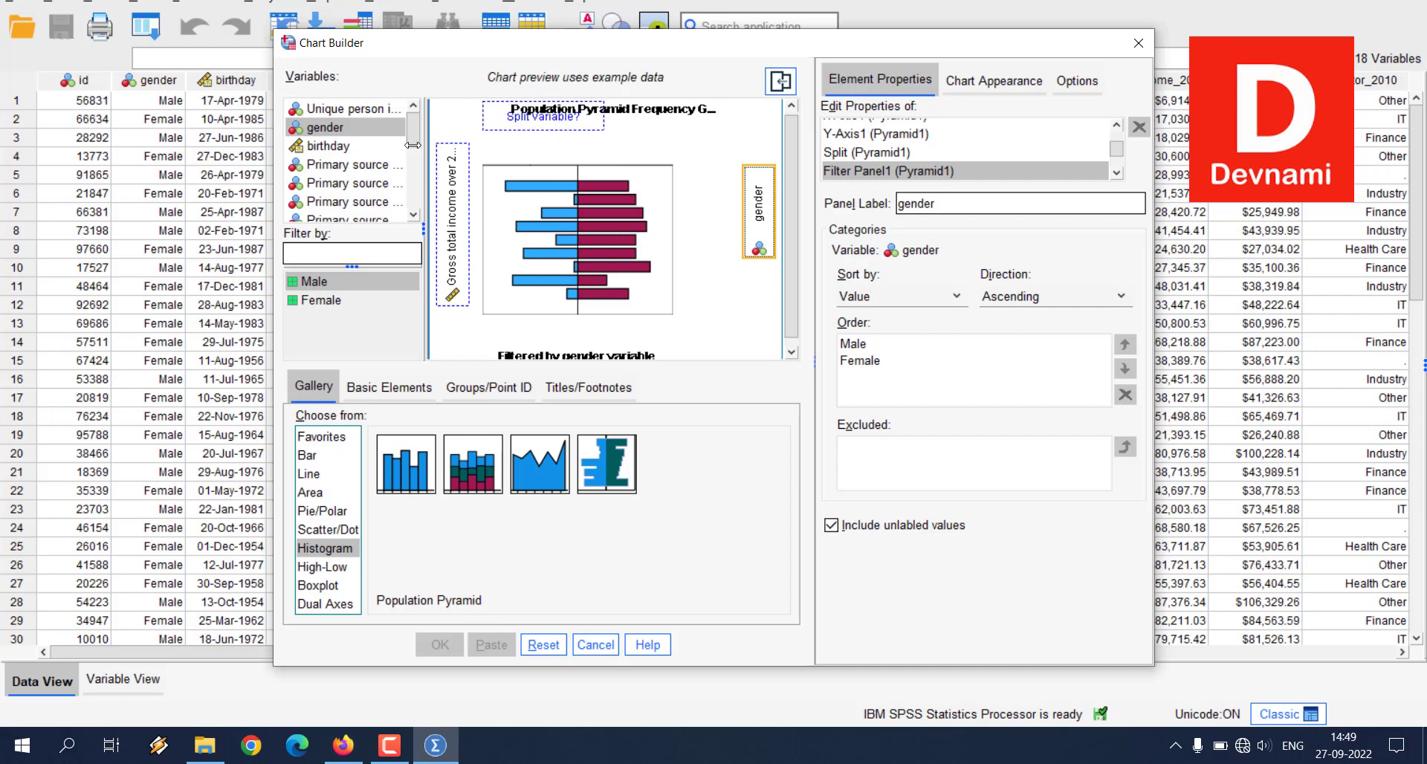
{"action": "left_click_drag", "start_coordinate": [336, 171], "coordinate": [579, 117]}
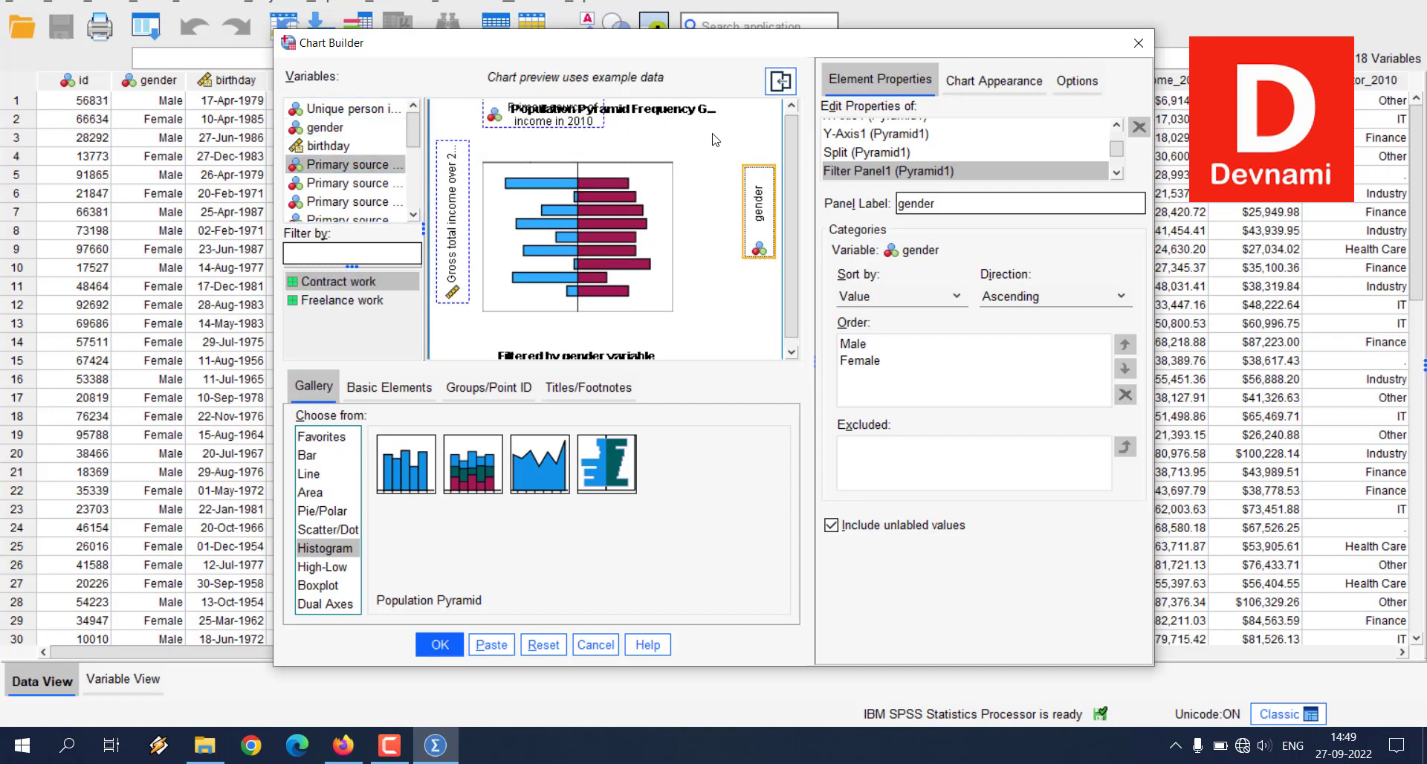
{"action": "left_click", "coordinate": [438, 645]}
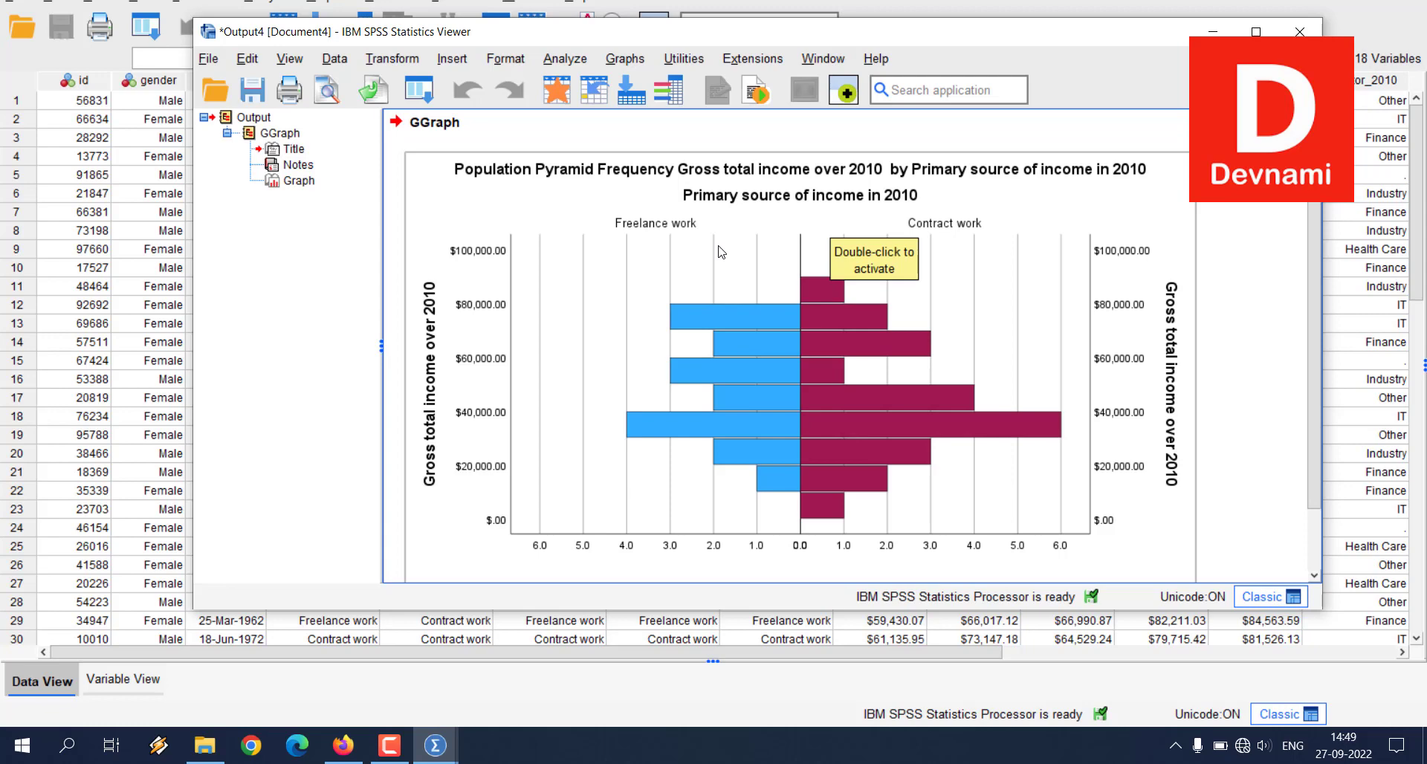
Step: Close the population pyramid's output document without saving its contents and reopen the Chart Builder
{"action": "left_click", "coordinate": [1299, 31]}
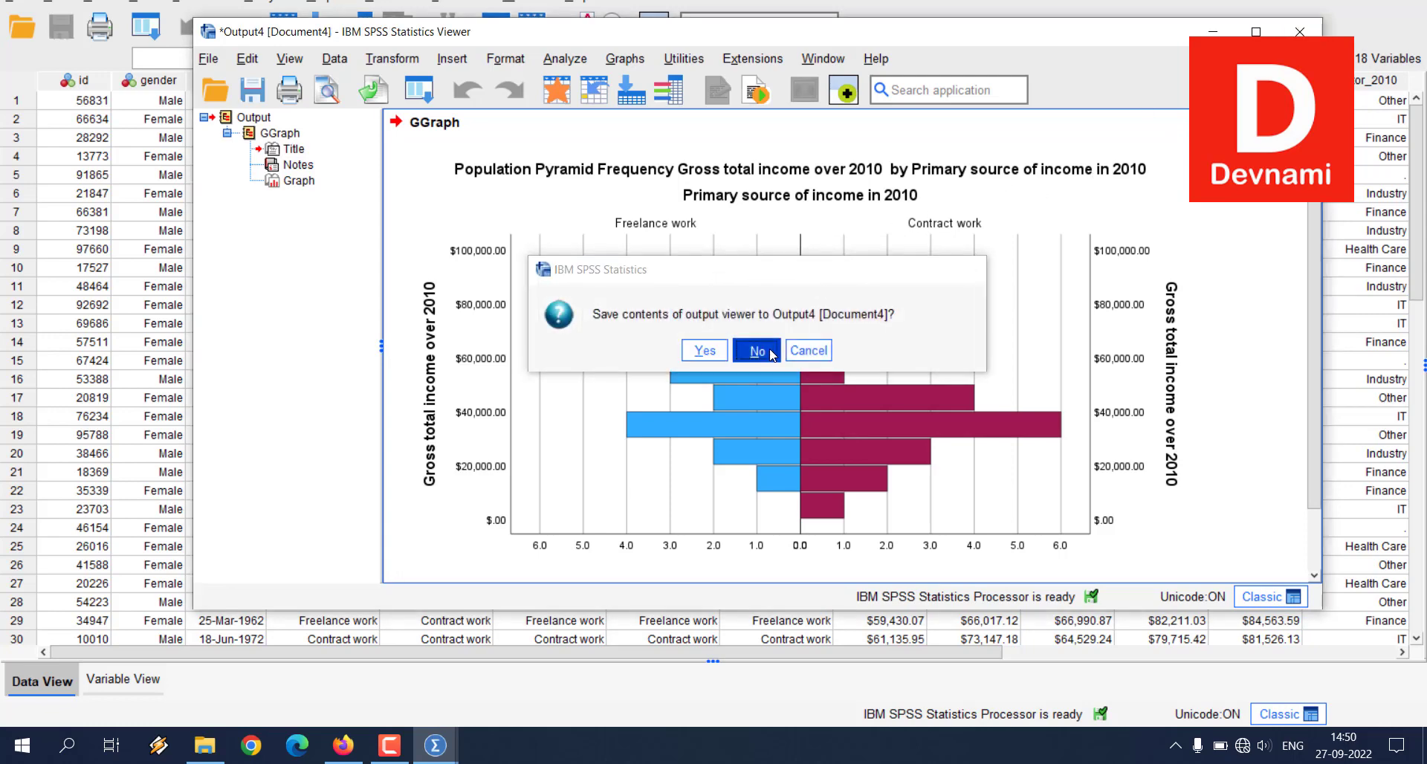
{"action": "left_click", "coordinate": [756, 350]}
{"action": "left_click", "coordinate": [334, 4]}
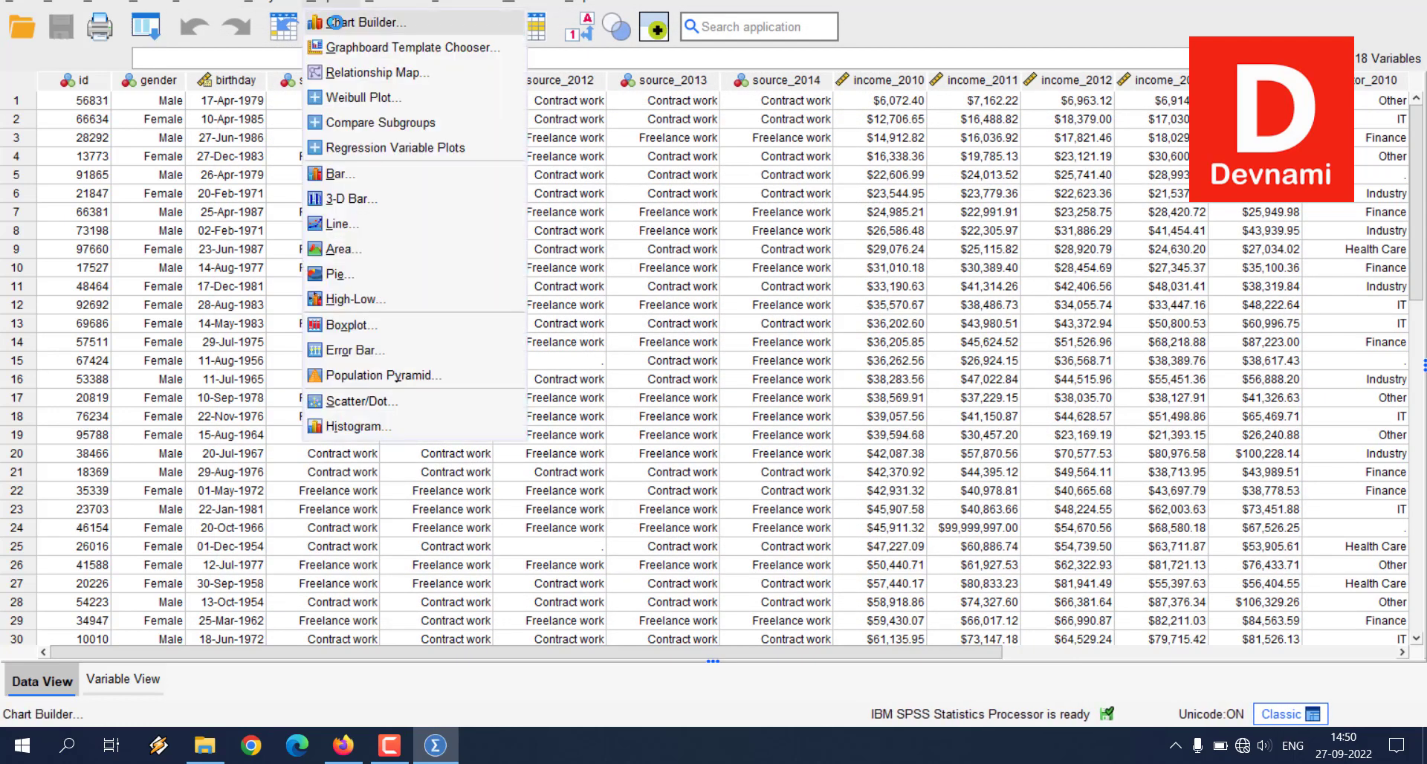
{"action": "left_click", "coordinate": [334, 23]}
{"action": "left_click", "coordinate": [573, 451]}
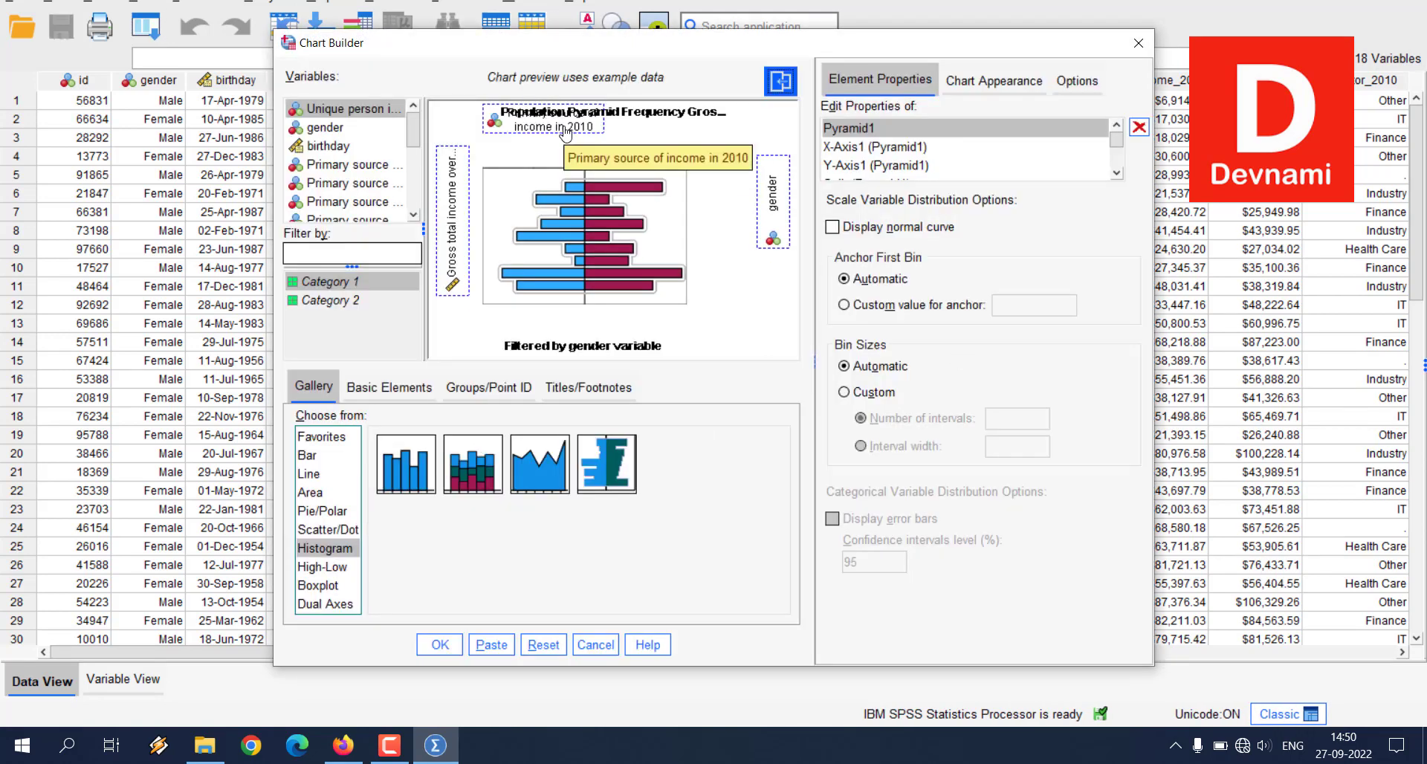
Step: Try to replace the population pyramid's split variable with gender, and clear the chart definition from the canvas
{"action": "left_click_drag", "start_coordinate": [324, 128], "coordinate": [572, 126]}
{"action": "left_click", "coordinate": [772, 205]}
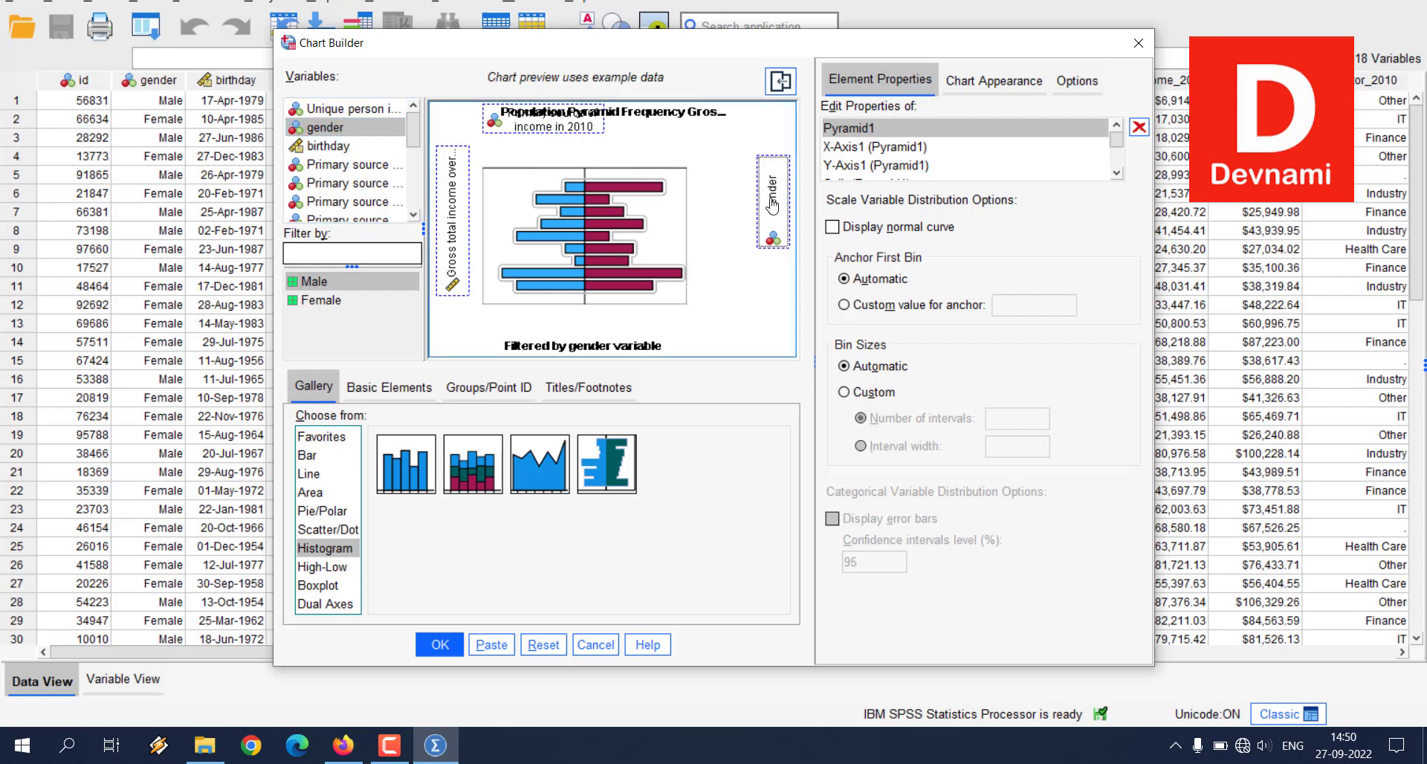
{"action": "left_click", "coordinate": [554, 643]}
{"action": "left_click_drag", "start_coordinate": [607, 465], "coordinate": [593, 173]}
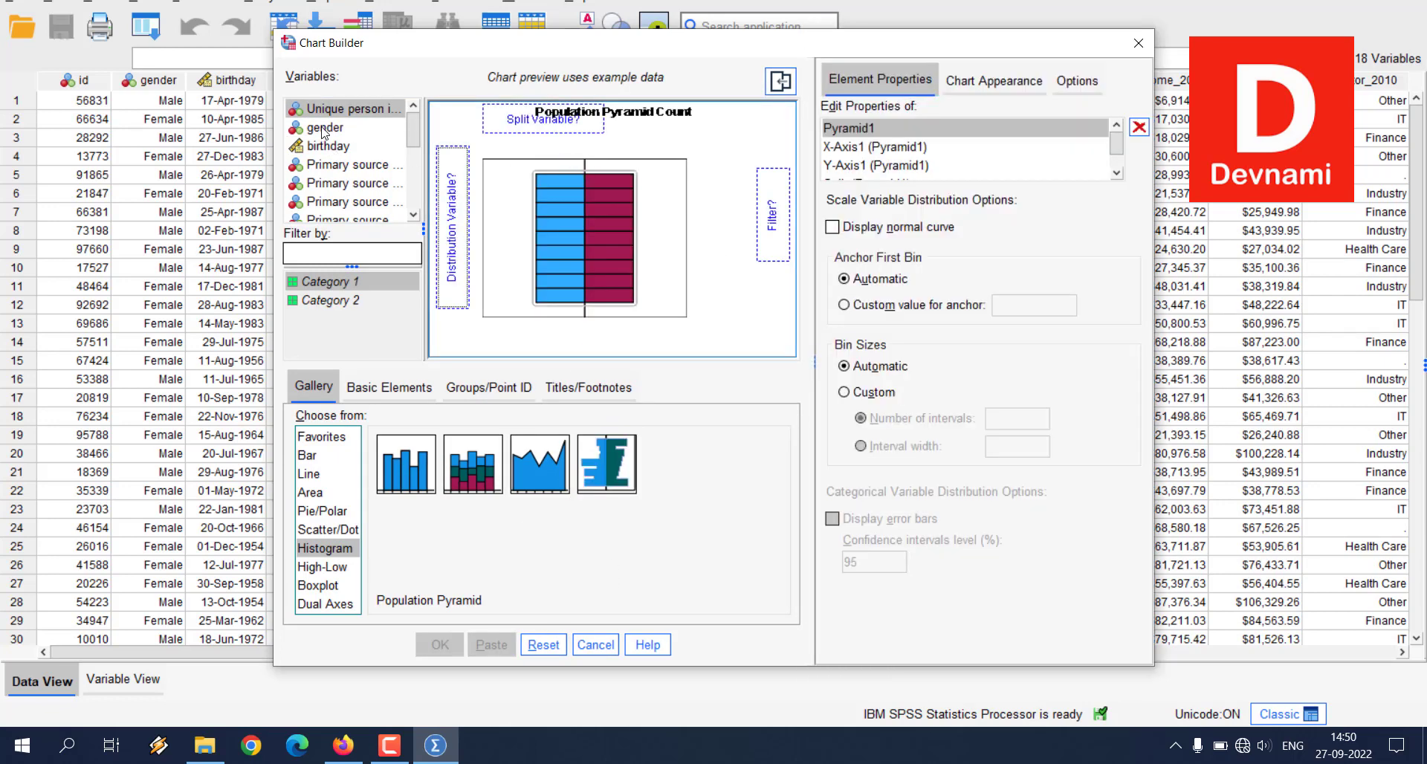
{"action": "left_click_drag", "start_coordinate": [323, 132], "coordinate": [762, 208]}
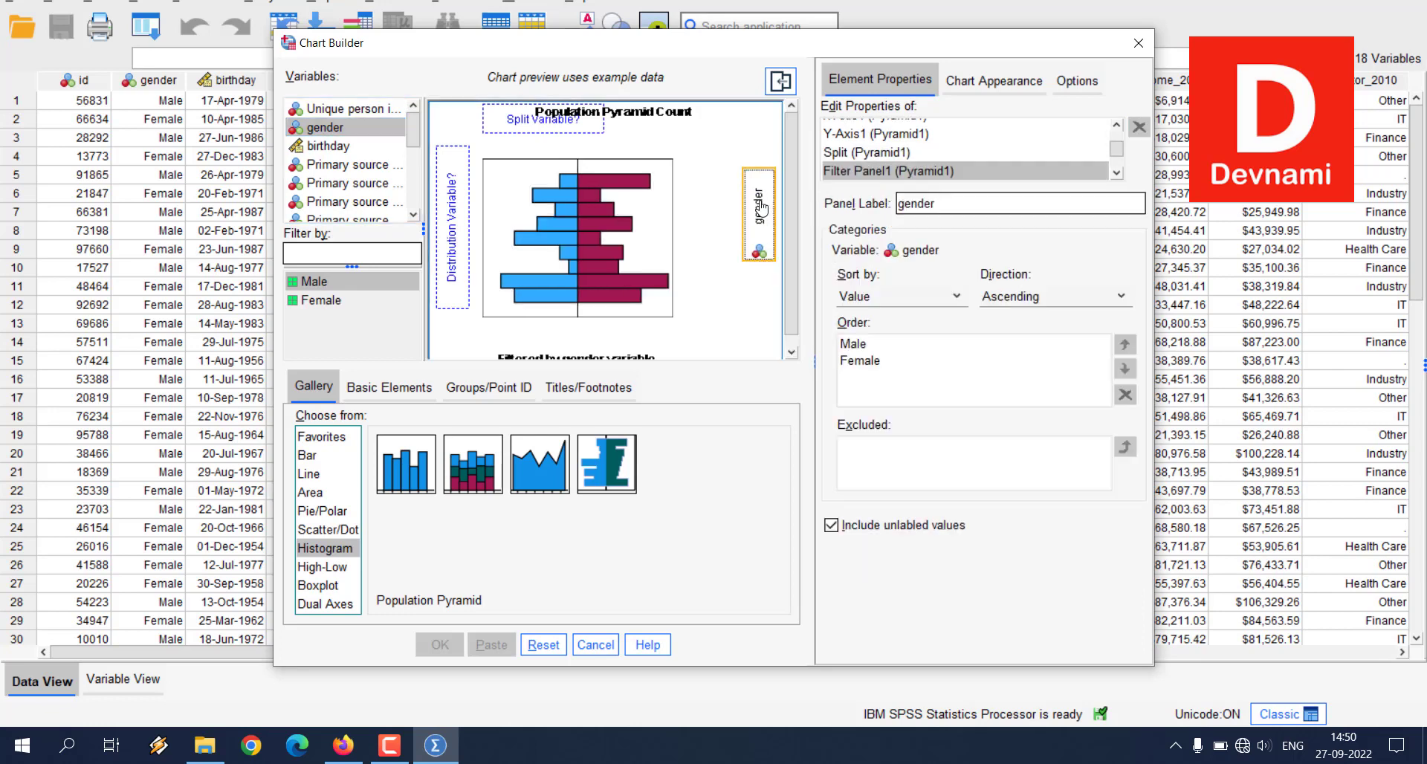
{"action": "left_click", "coordinate": [348, 132]}
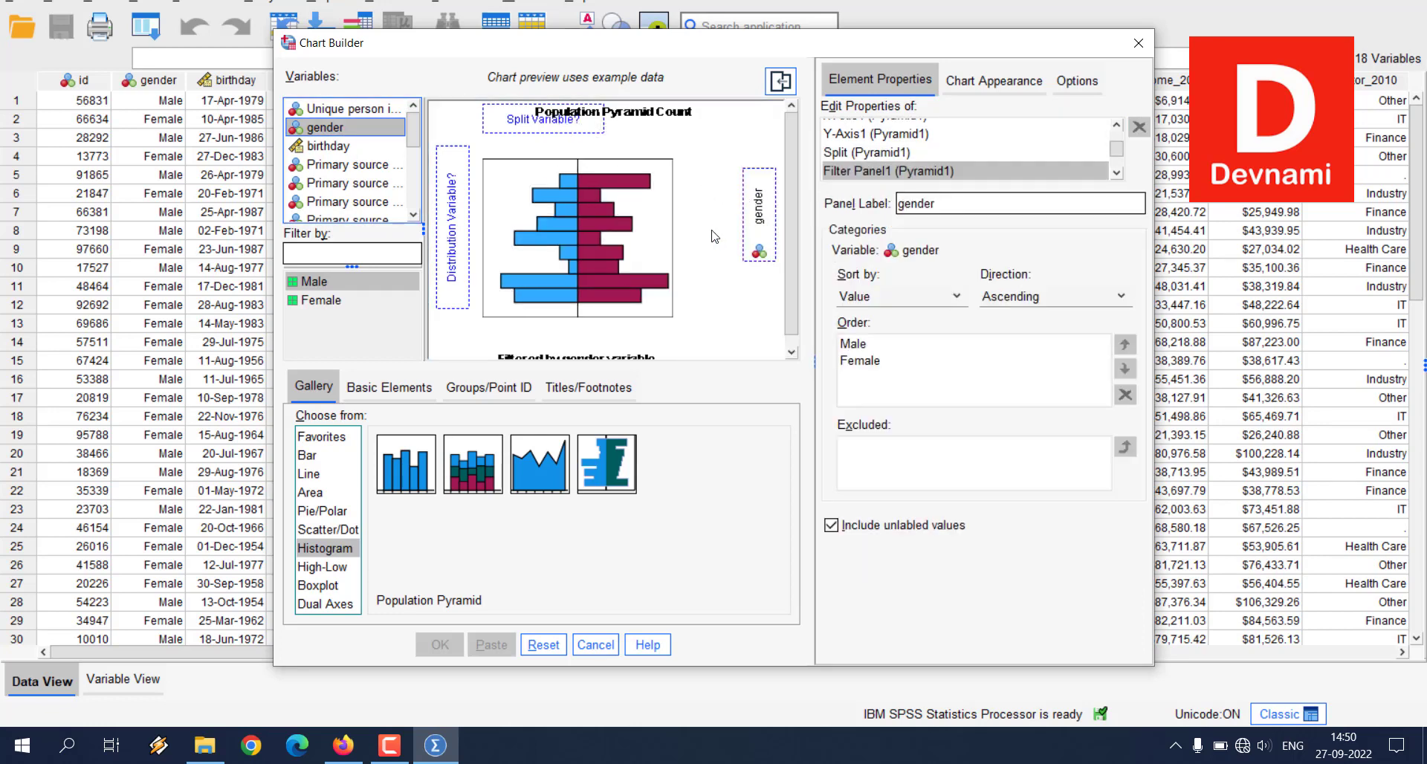
{"action": "left_click", "coordinate": [544, 645]}
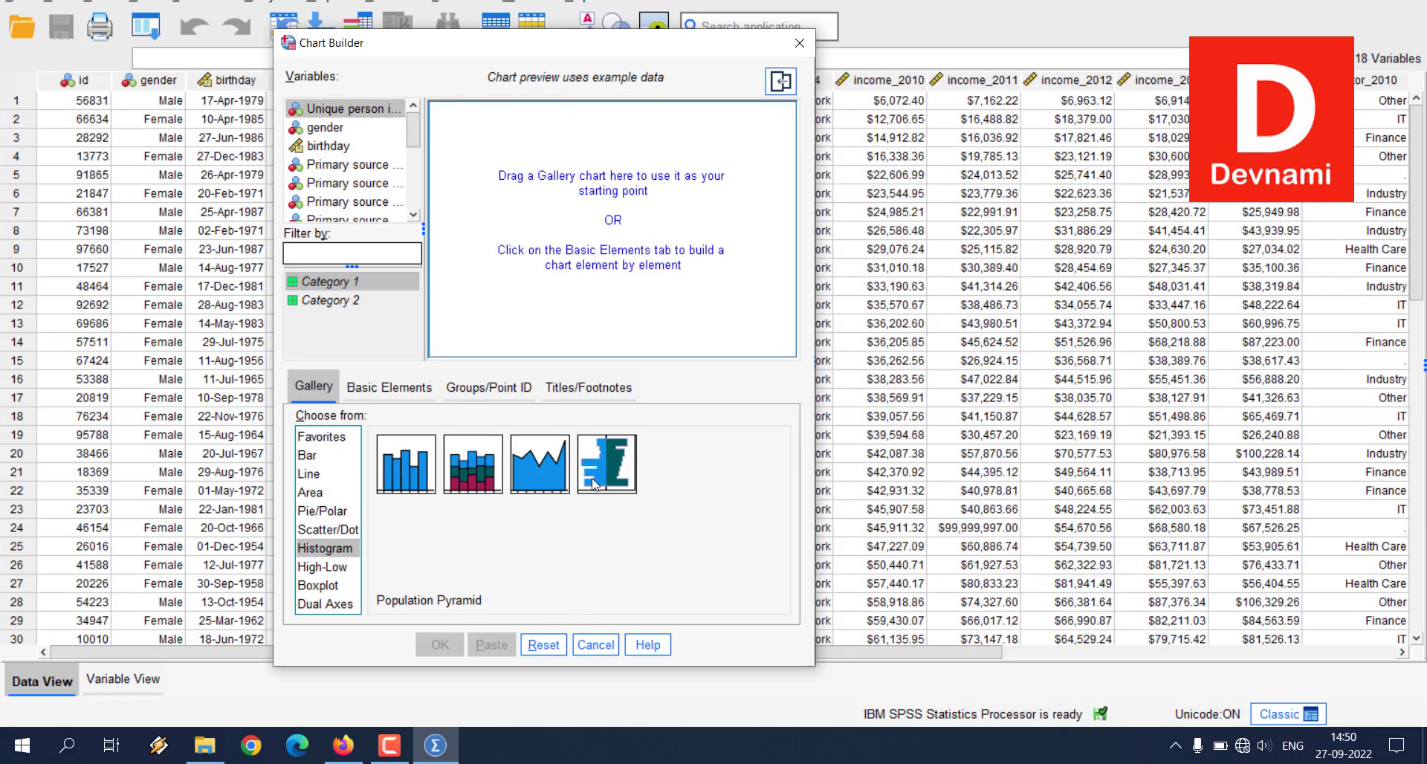
Step: Place a Population Pyramid on the empty canvas and assign gender as its split variable
{"action": "left_click_drag", "start_coordinate": [592, 484], "coordinate": [618, 207]}
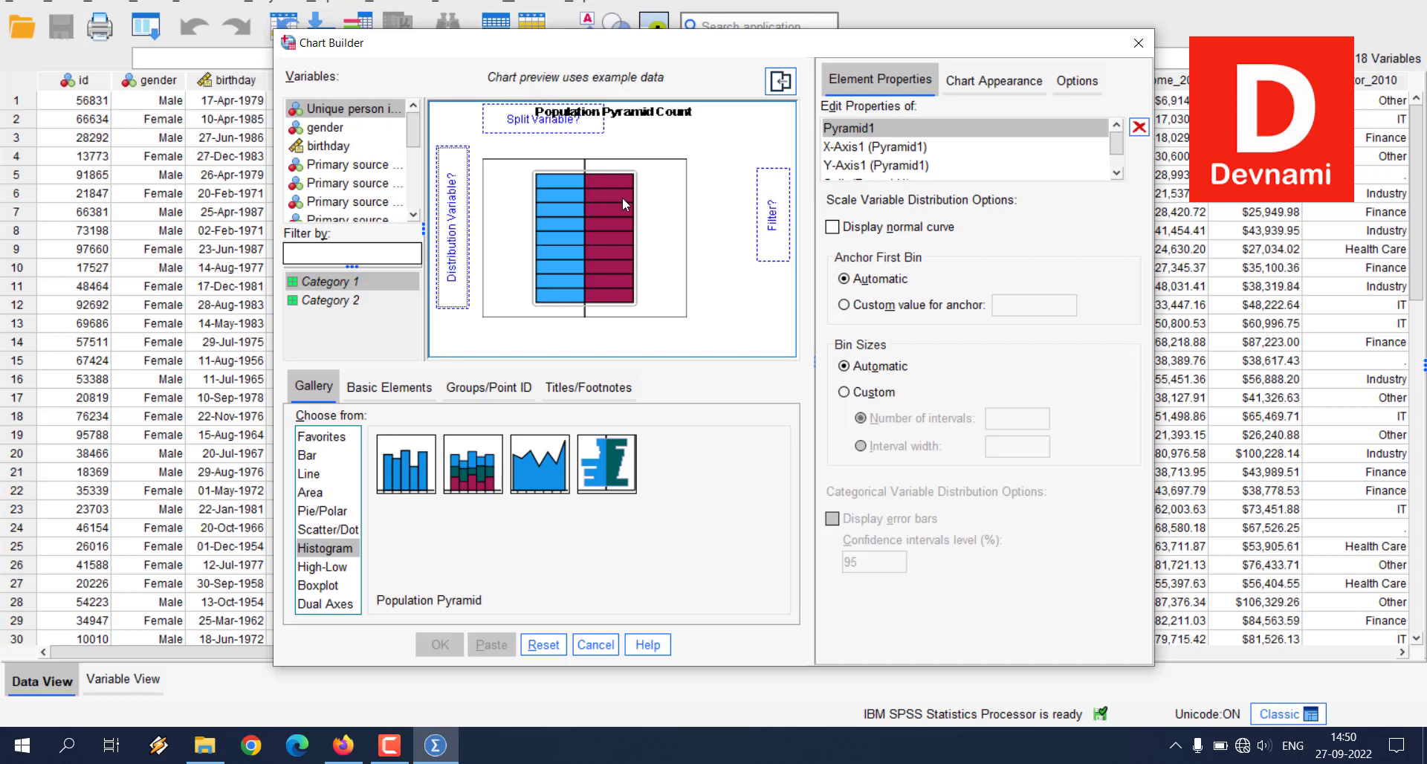
{"action": "left_click", "coordinate": [313, 132]}
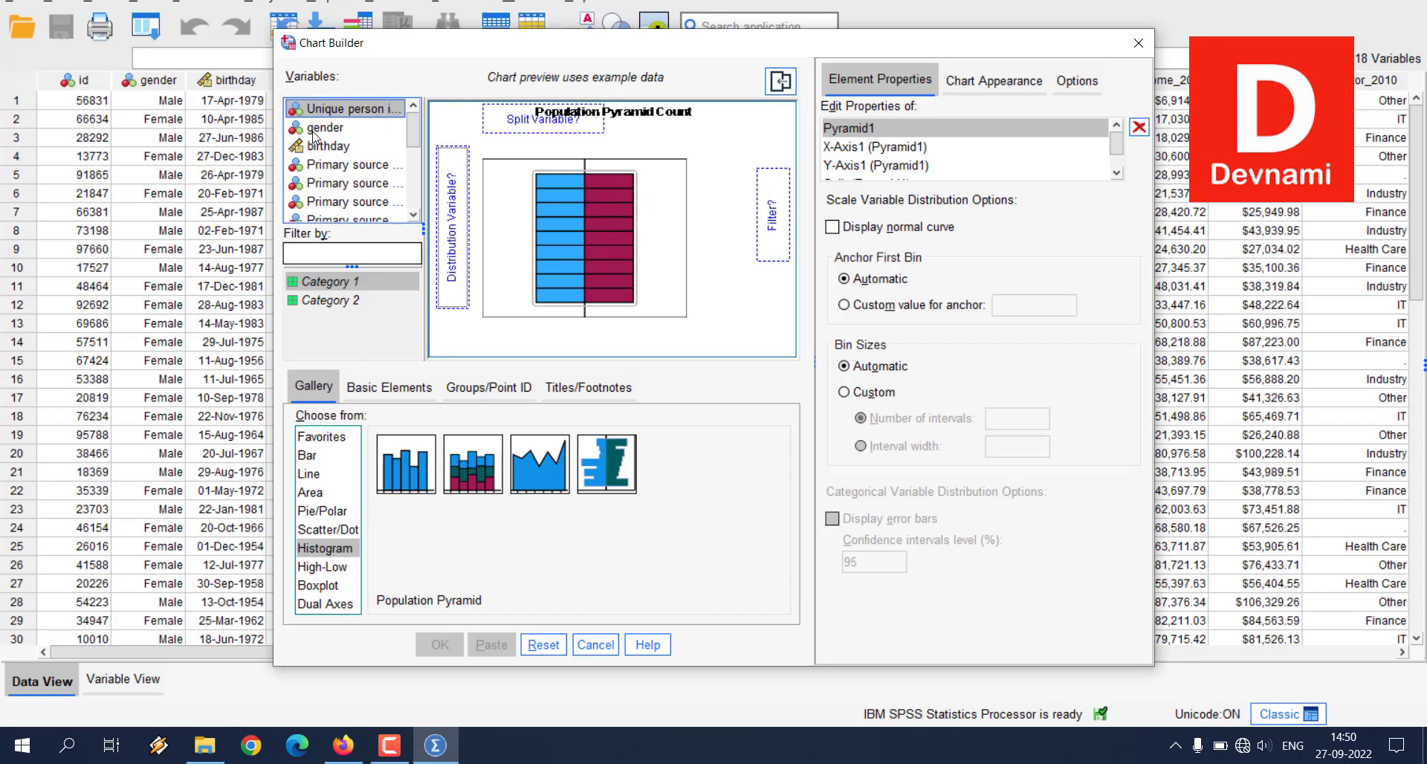
{"action": "left_click_drag", "start_coordinate": [313, 131], "coordinate": [540, 124]}
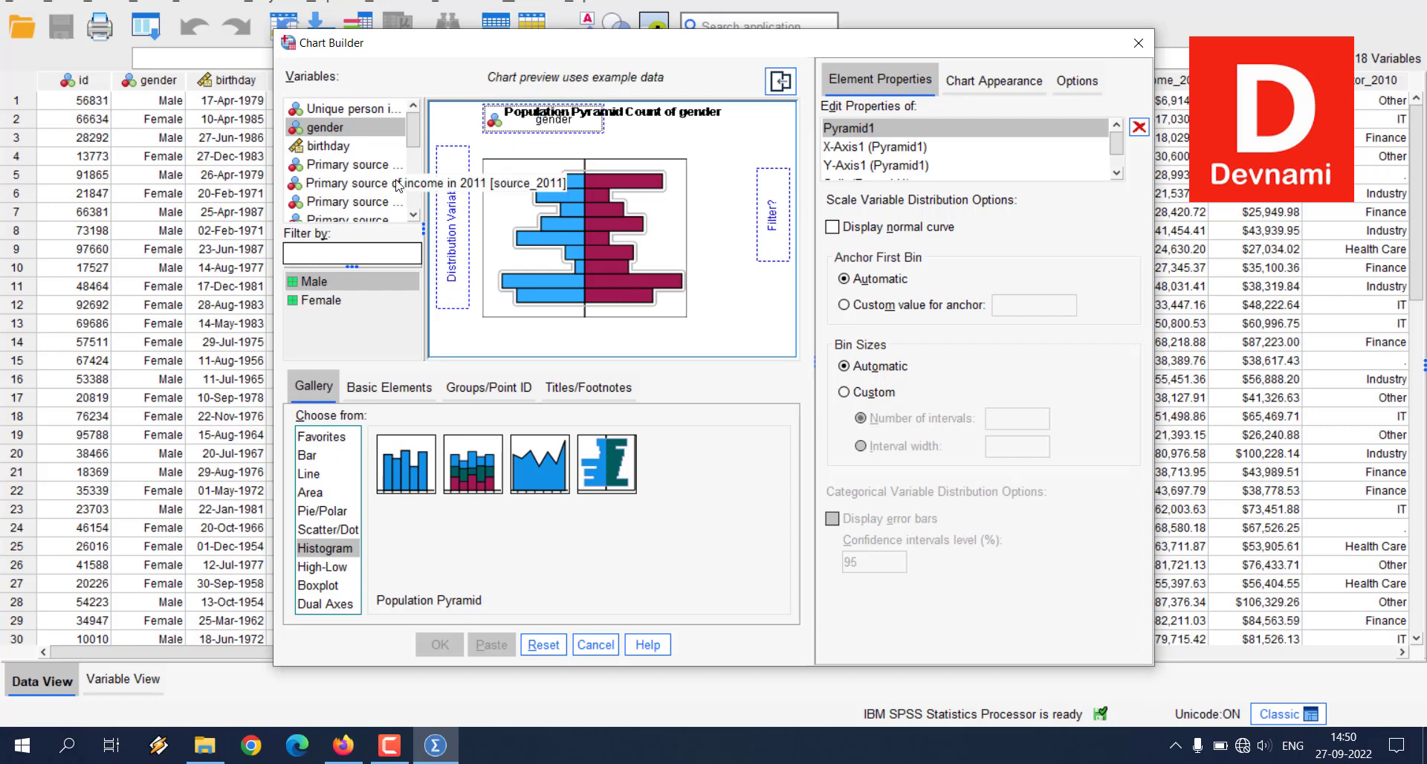
Step: Assign Primary sector in 2010 as the population pyramid's distribution variable
{"action": "scroll", "coordinate": [340, 197], "scroll_direction": "down", "scroll_amount": 2}
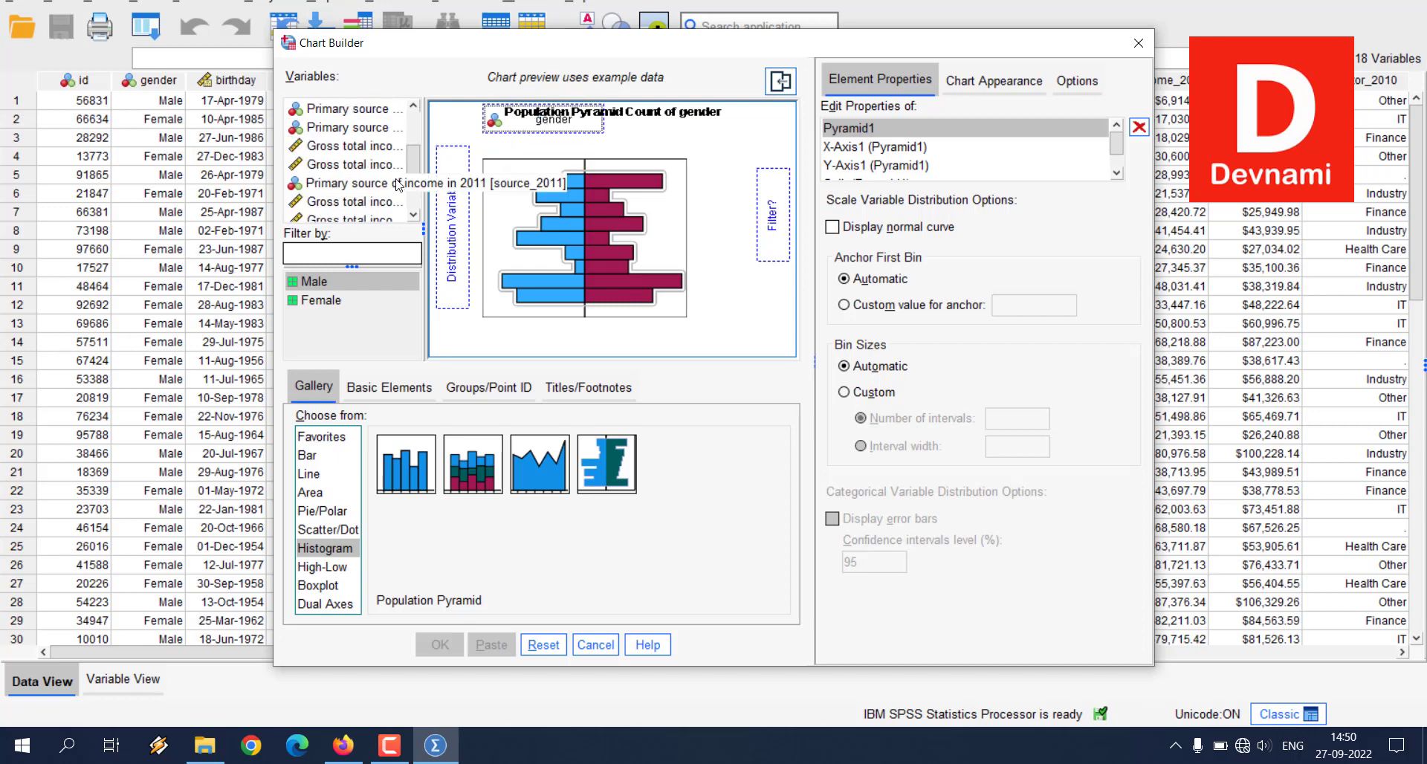
{"action": "left_click", "coordinate": [331, 151]}
{"action": "left_click_drag", "start_coordinate": [331, 151], "coordinate": [393, 171]}
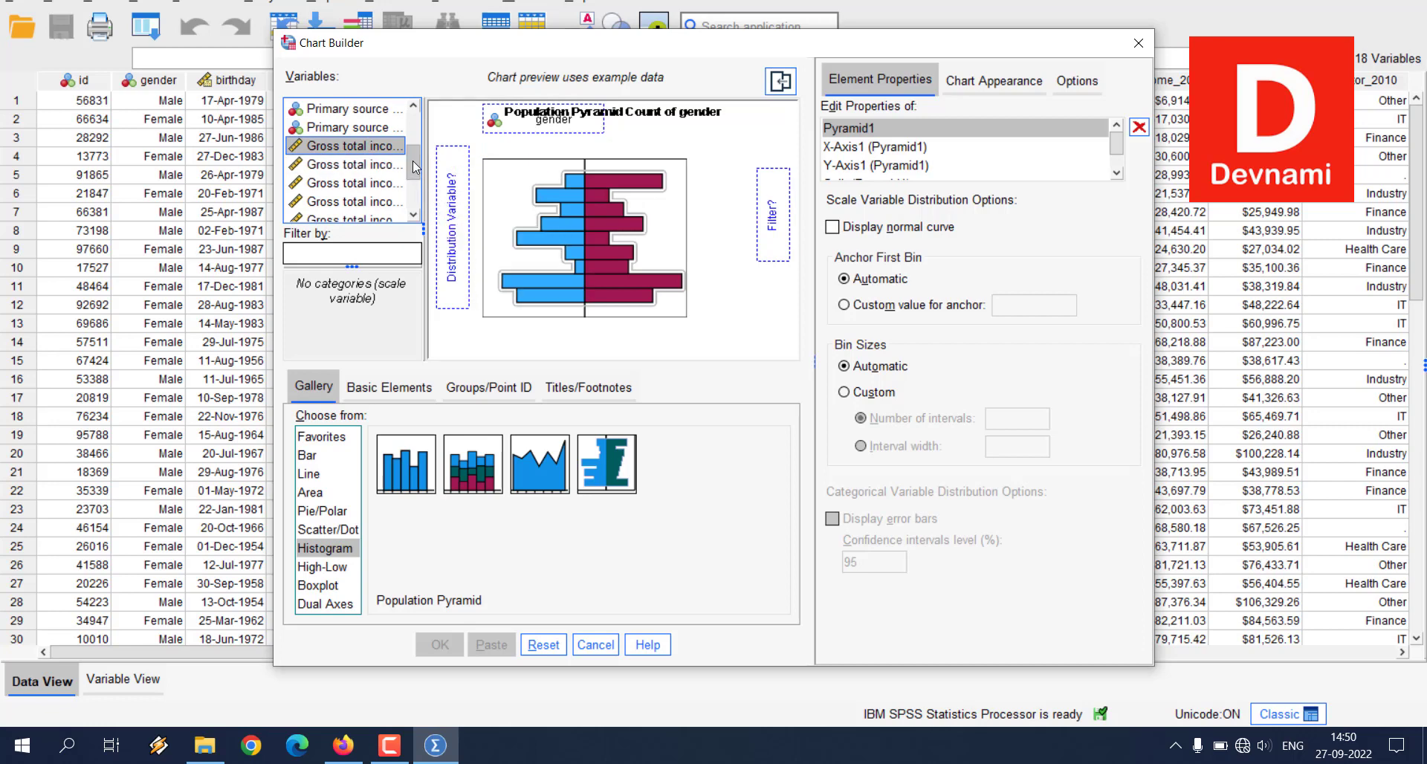
{"action": "left_click_drag", "start_coordinate": [414, 167], "coordinate": [414, 196]}
{"action": "left_click", "coordinate": [369, 140]}
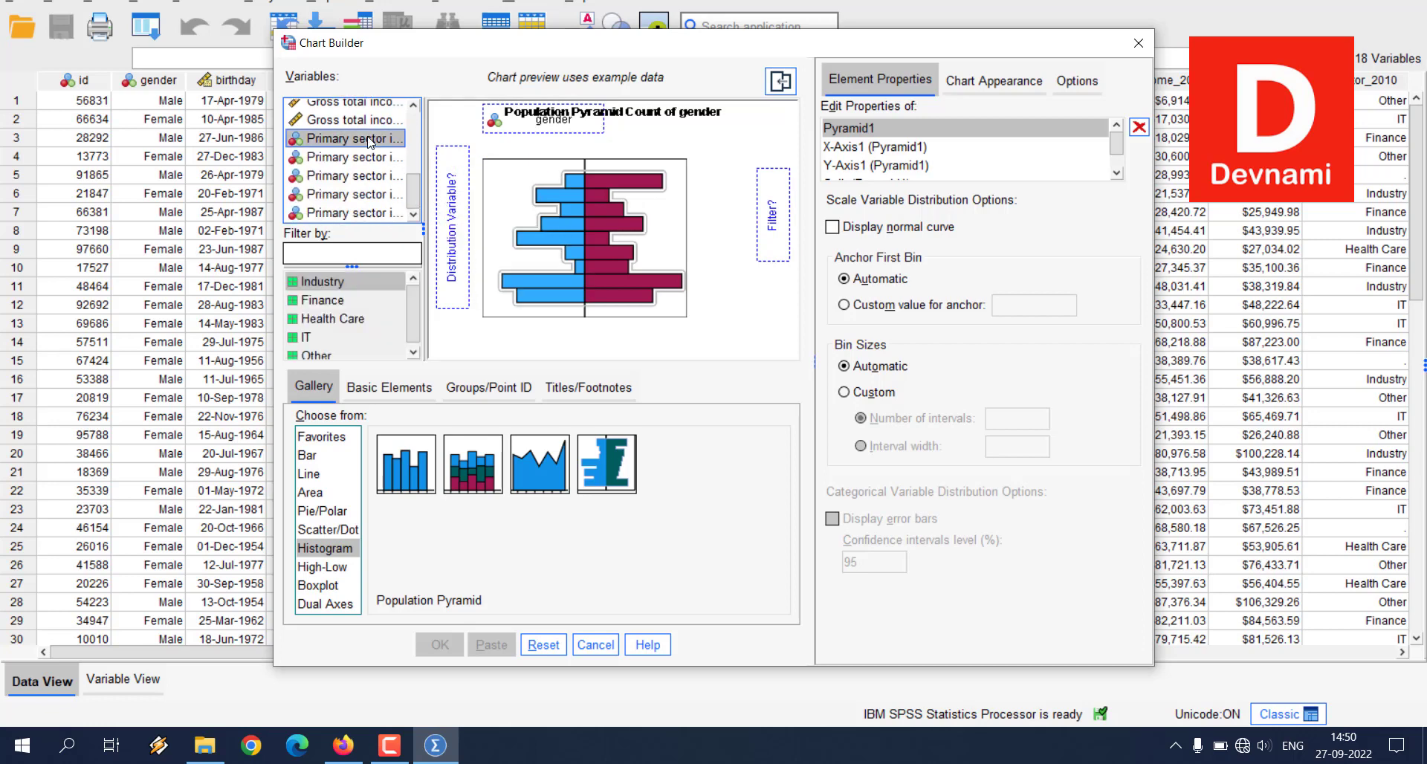
{"action": "left_click_drag", "start_coordinate": [369, 140], "coordinate": [415, 146]}
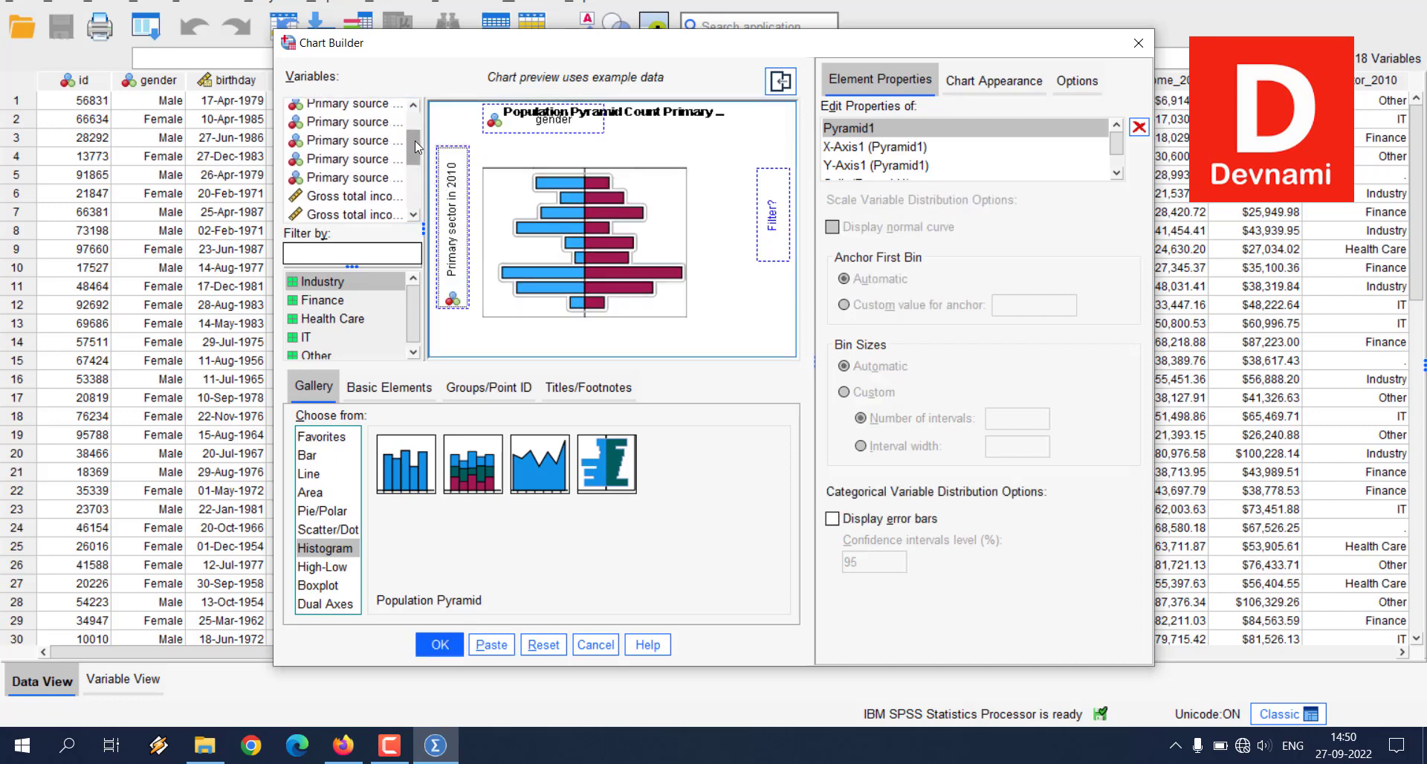
Step: Assign Primary source of income in 2010 as the population pyramid's filter variable, generate the chart and maximize its output window
{"action": "left_click_drag", "start_coordinate": [348, 199], "coordinate": [776, 210]}
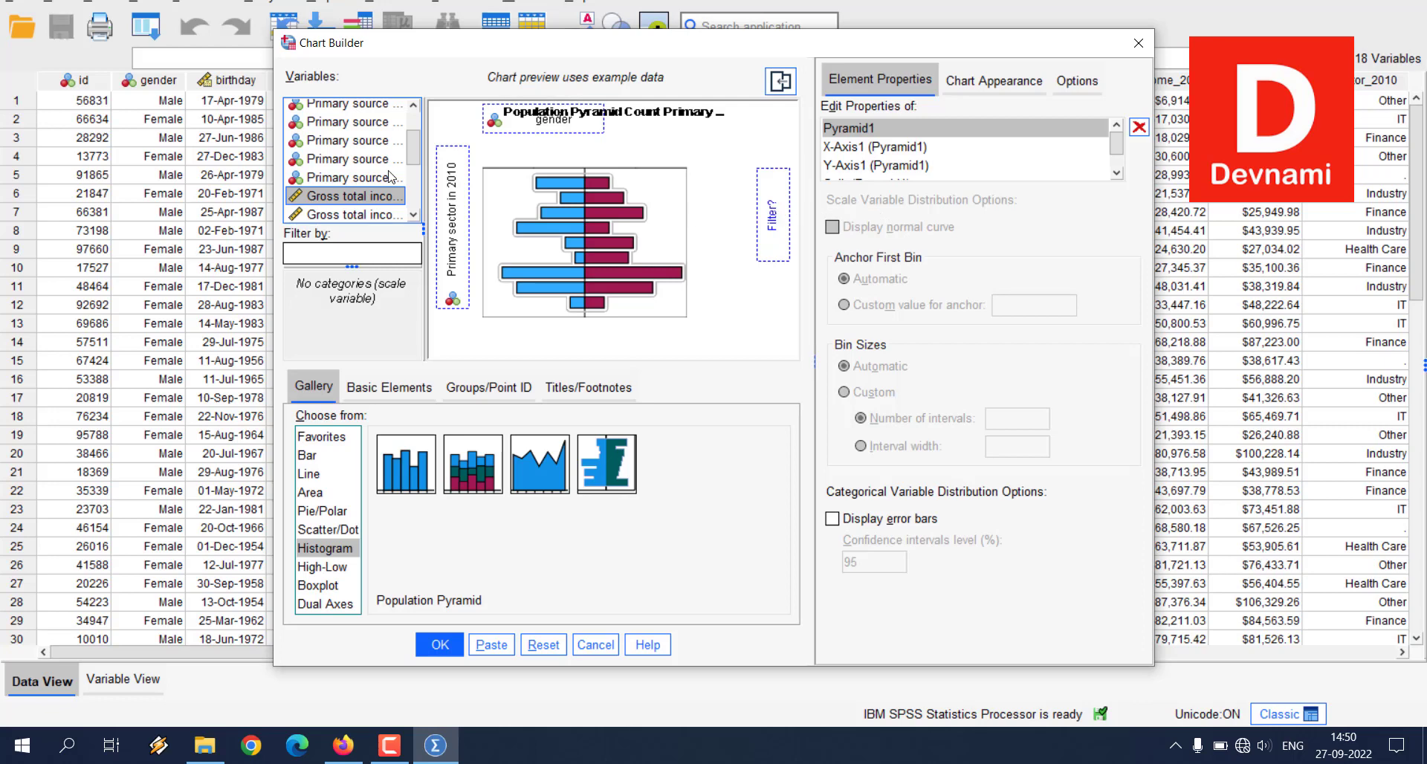
{"action": "scroll", "coordinate": [396, 166], "scroll_direction": "up", "scroll_amount": 1}
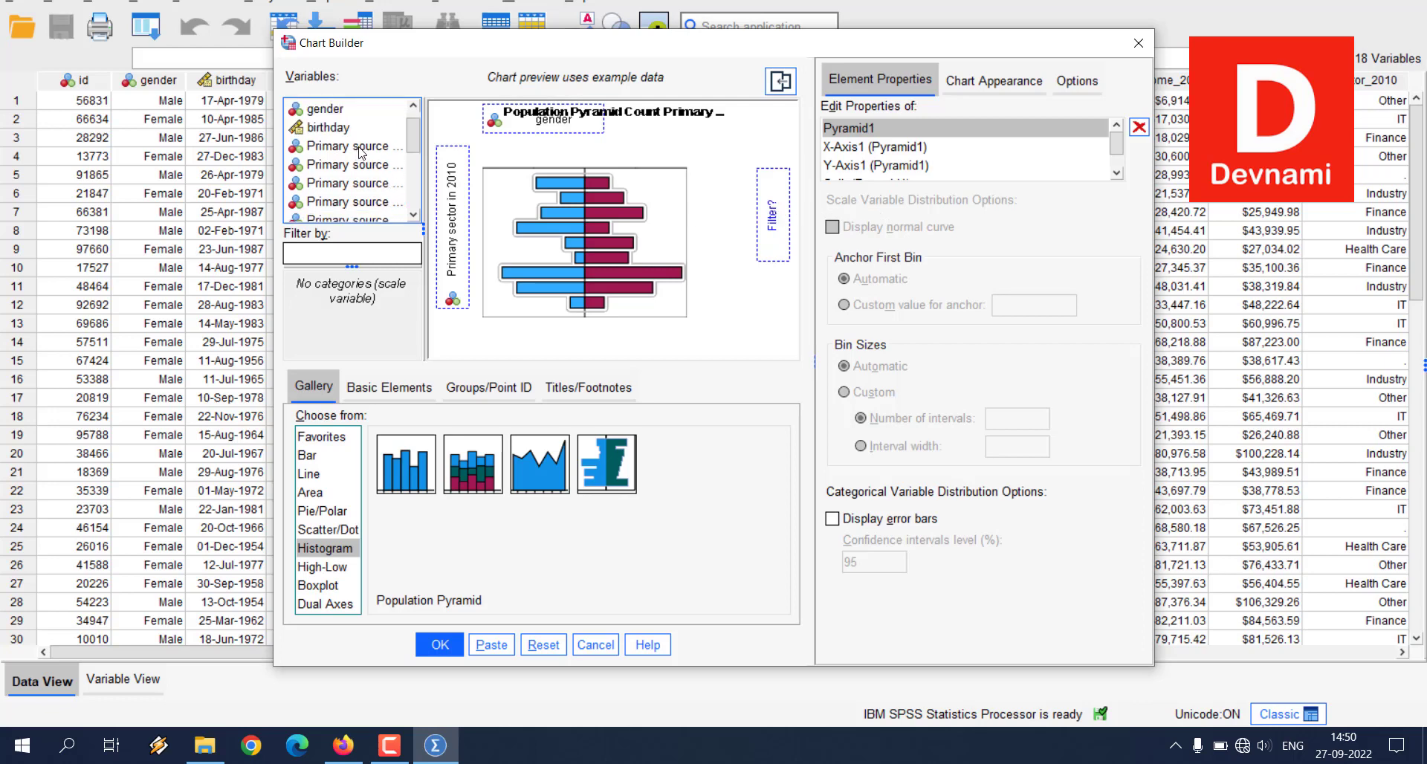
{"action": "left_click_drag", "start_coordinate": [367, 151], "coordinate": [777, 217]}
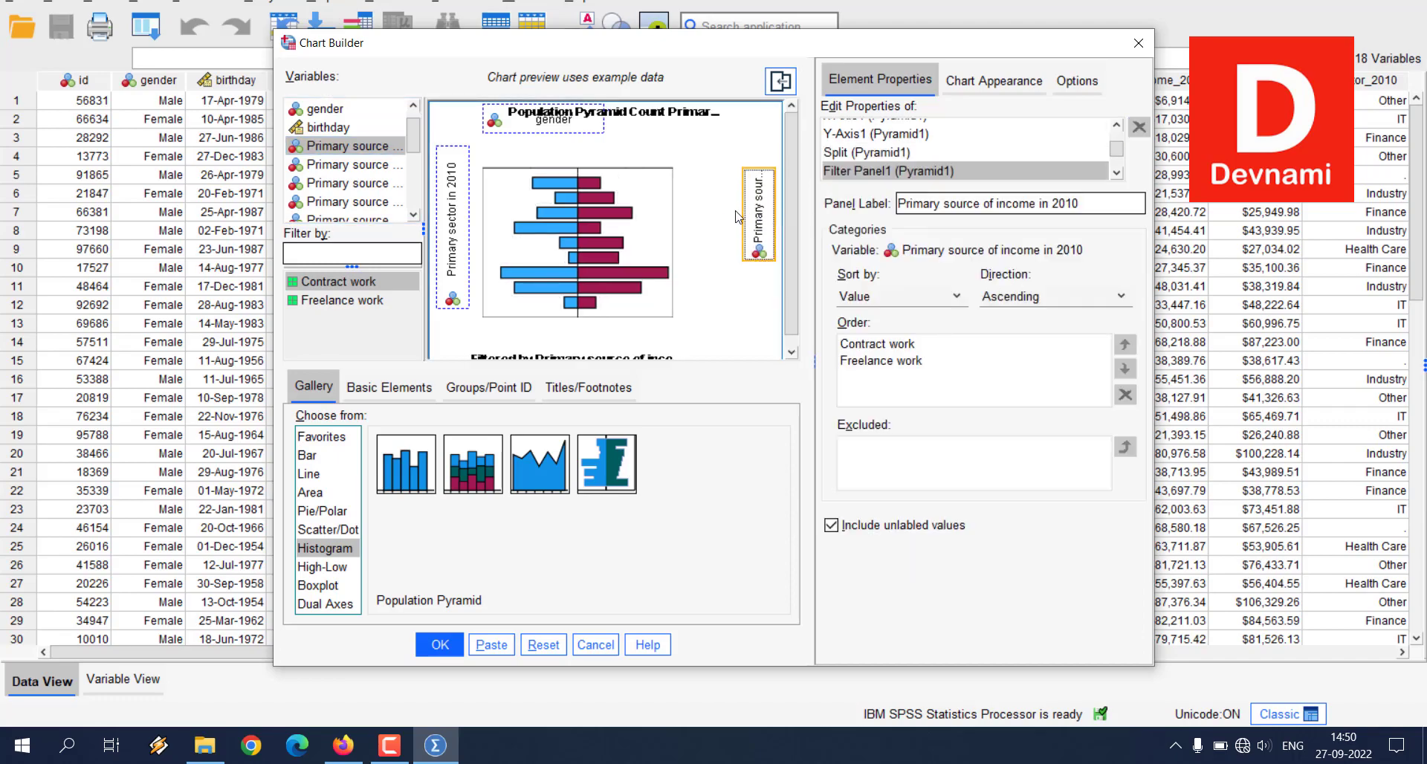
{"action": "left_click", "coordinate": [440, 645]}
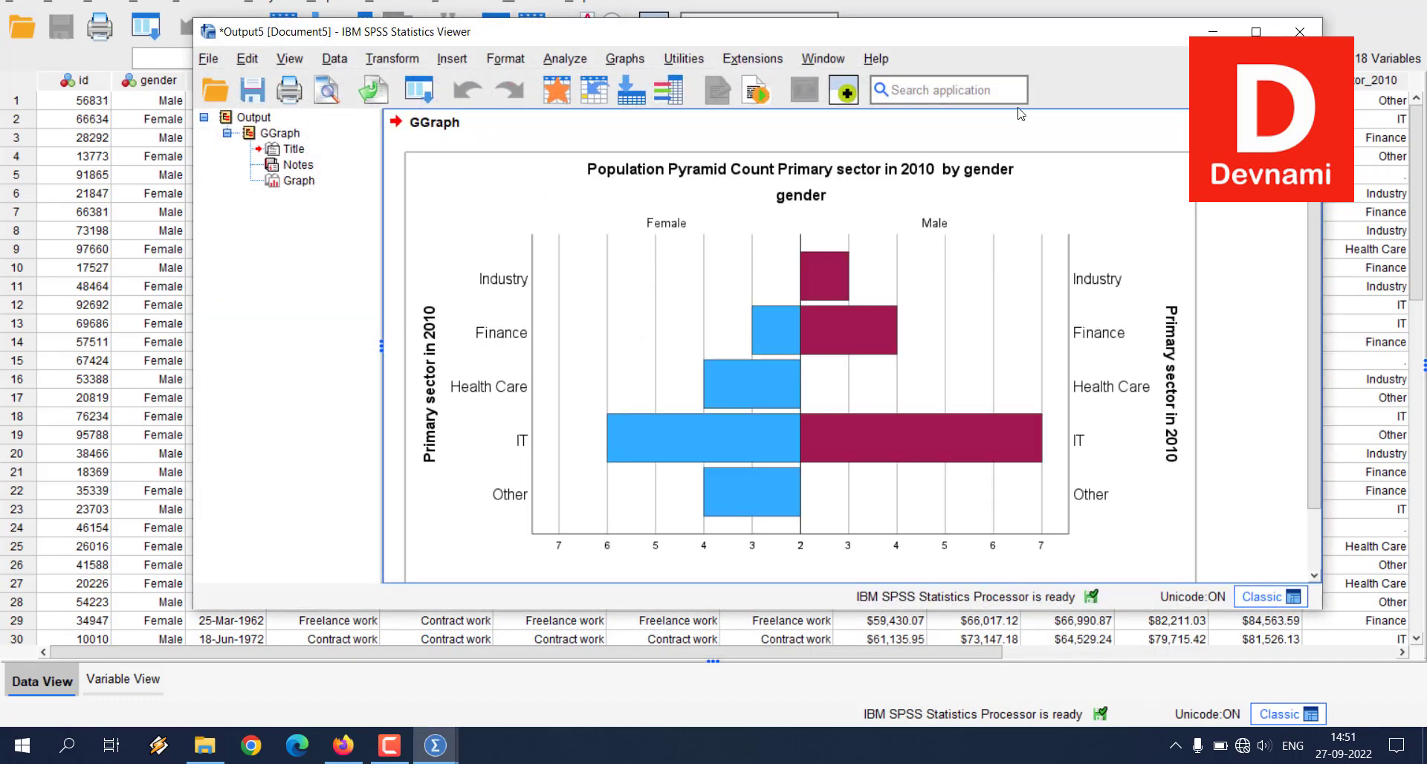
{"action": "left_click", "coordinate": [1251, 32]}
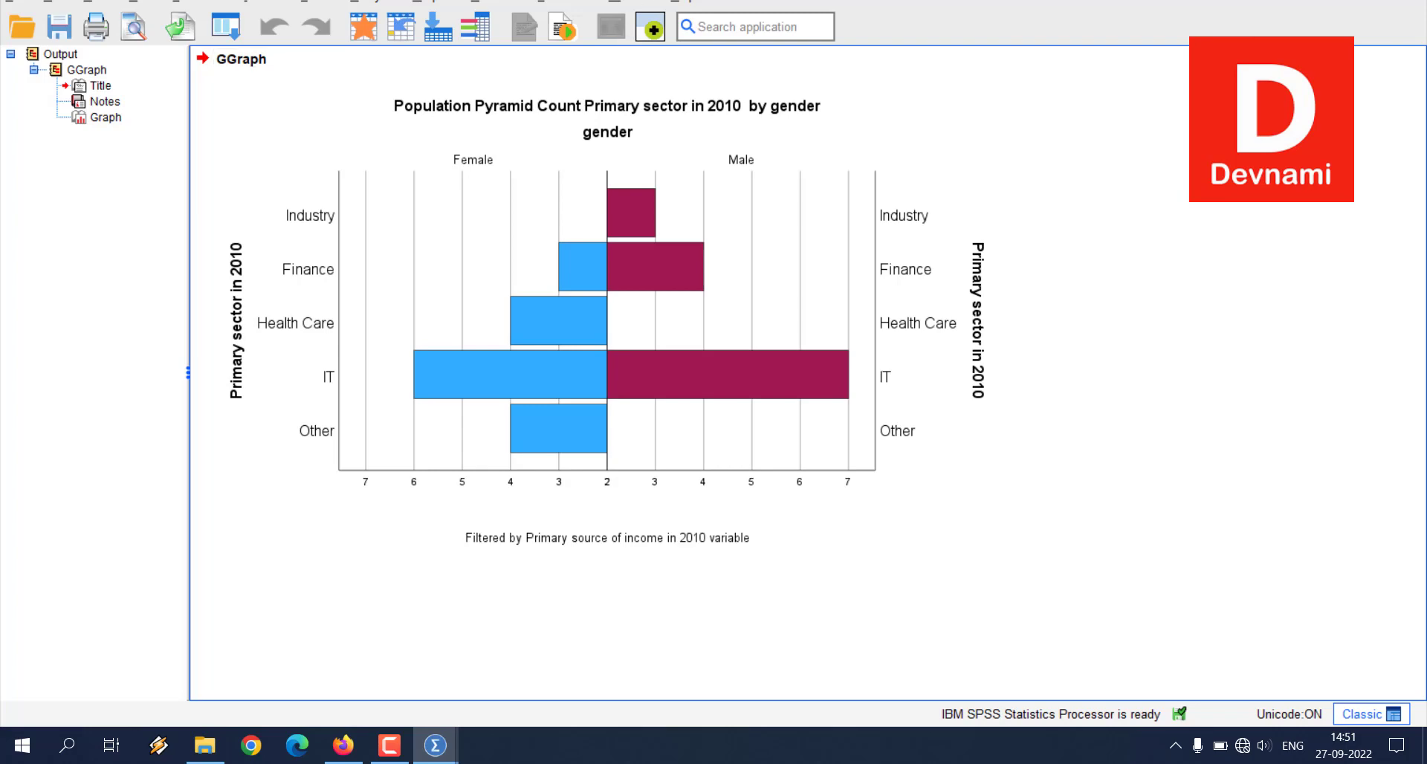
Step: Close the population pyramid's output document without saving its contents and reopen the Chart Builder
{"action": "double_click", "coordinate": [629, 1]}
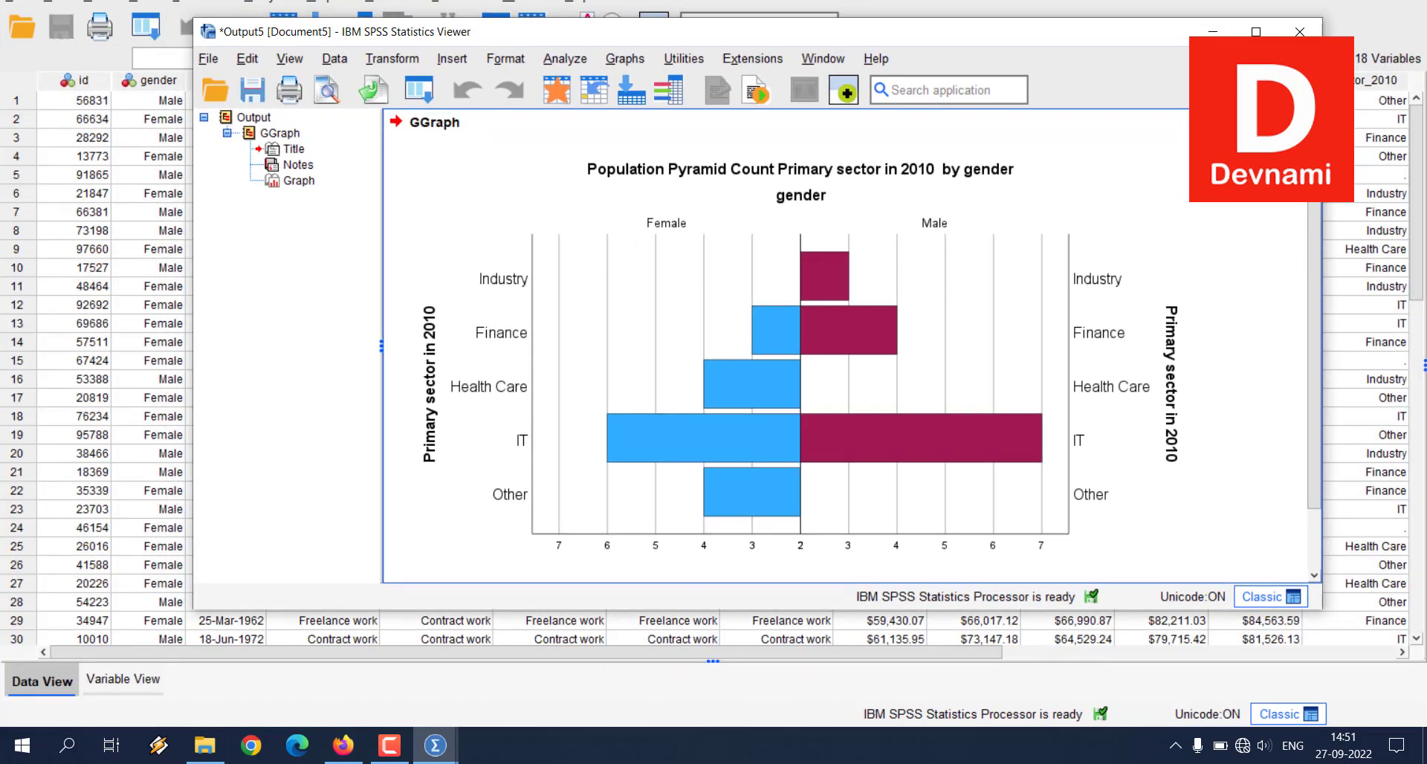
{"action": "left_click", "coordinate": [1299, 32]}
{"action": "left_click", "coordinate": [756, 350]}
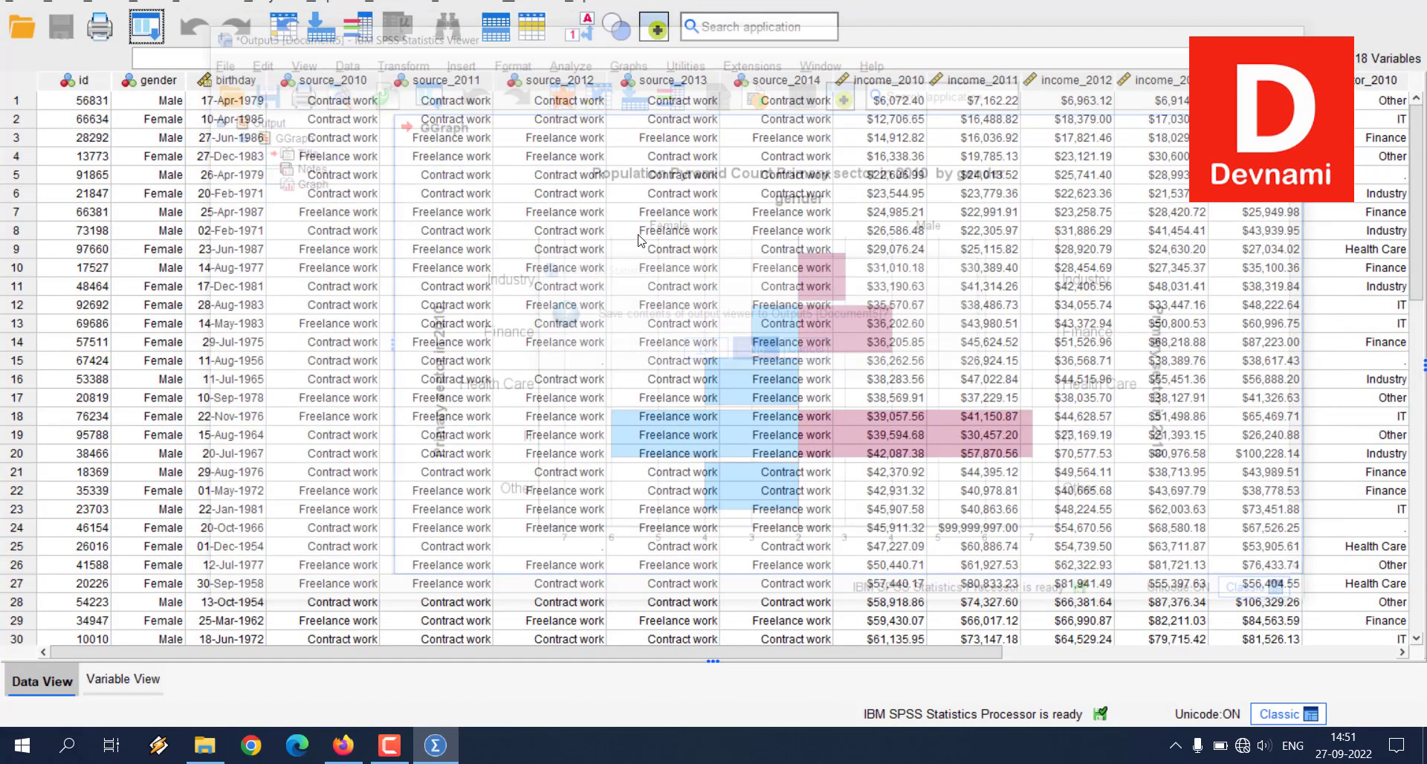
{"action": "left_click", "coordinate": [331, 4]}
{"action": "left_click", "coordinate": [356, 22]}
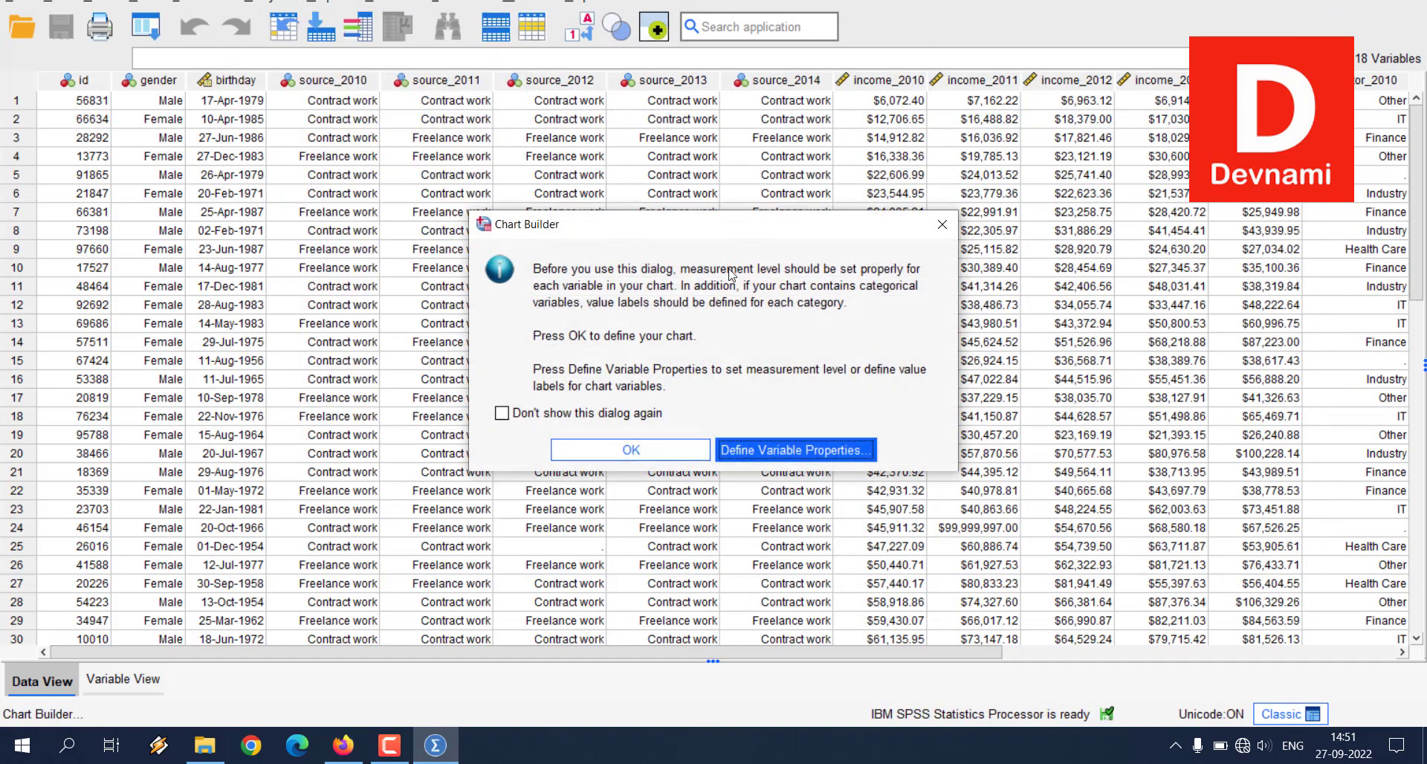
{"action": "left_click", "coordinate": [942, 223]}
{"action": "left_click", "coordinate": [331, 3]}
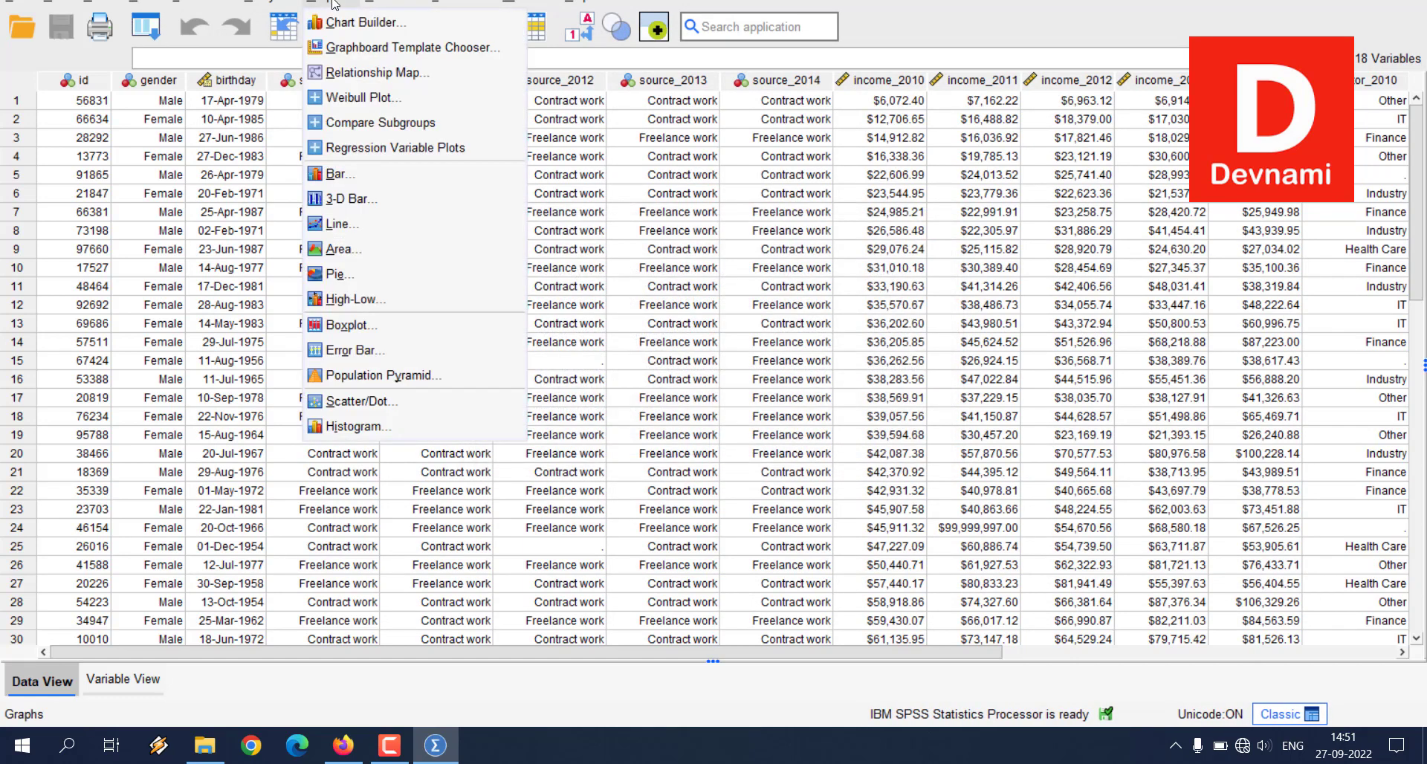
{"action": "left_click", "coordinate": [341, 27]}
{"action": "left_click", "coordinate": [600, 450]}
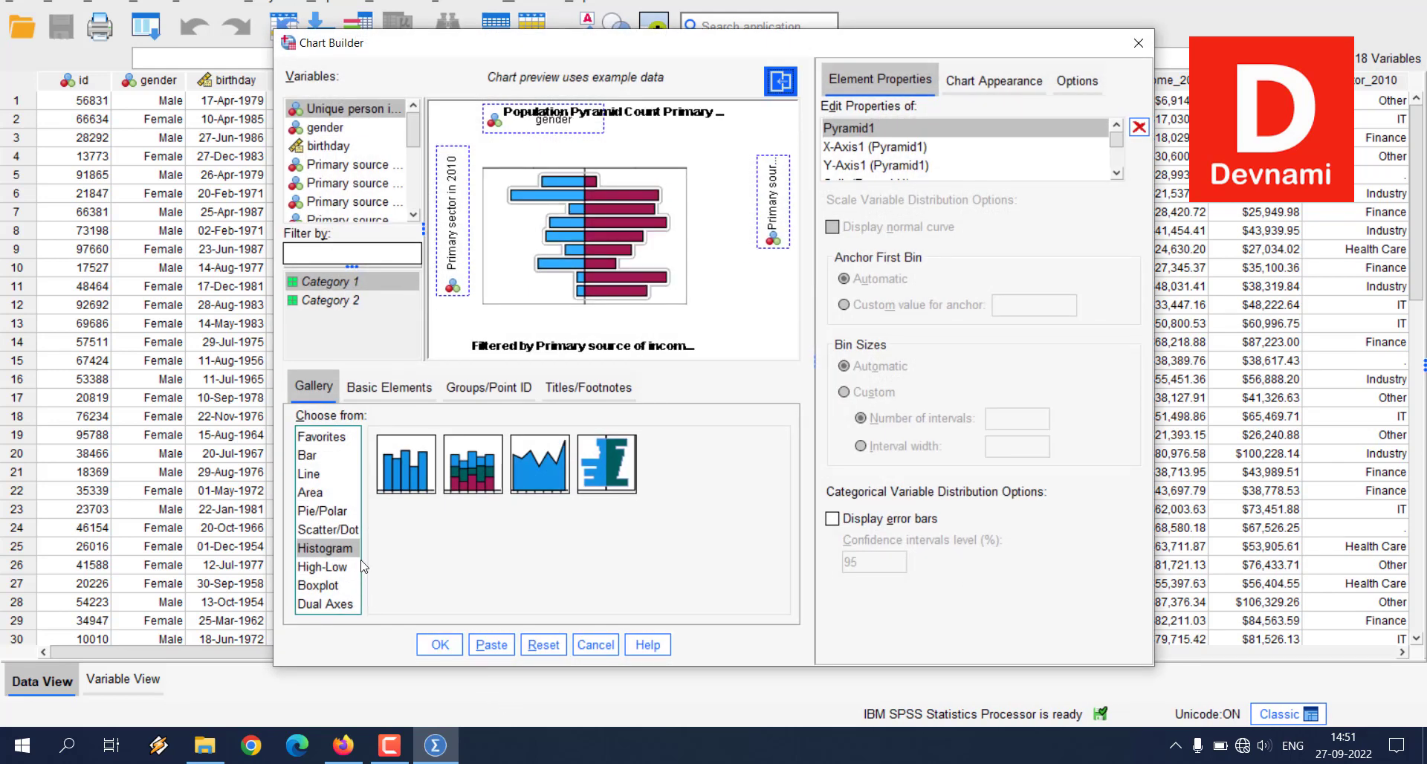
Step: Look through the chart types in the gallery, including Line, Scatter/Dot, Boxplot, High-Low and Dual Axes
{"action": "left_click", "coordinate": [322, 456]}
{"action": "left_click", "coordinate": [321, 474]}
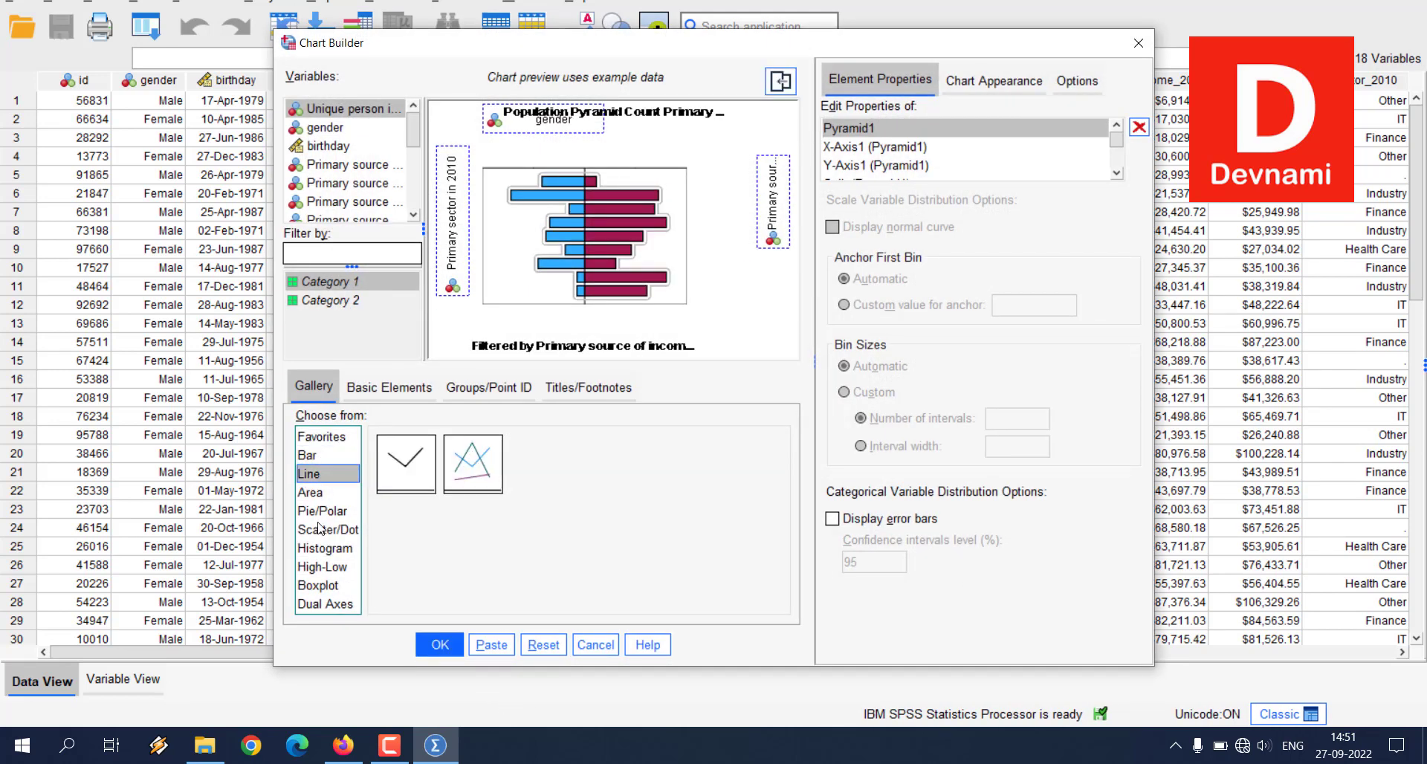
{"action": "left_click", "coordinate": [325, 513]}
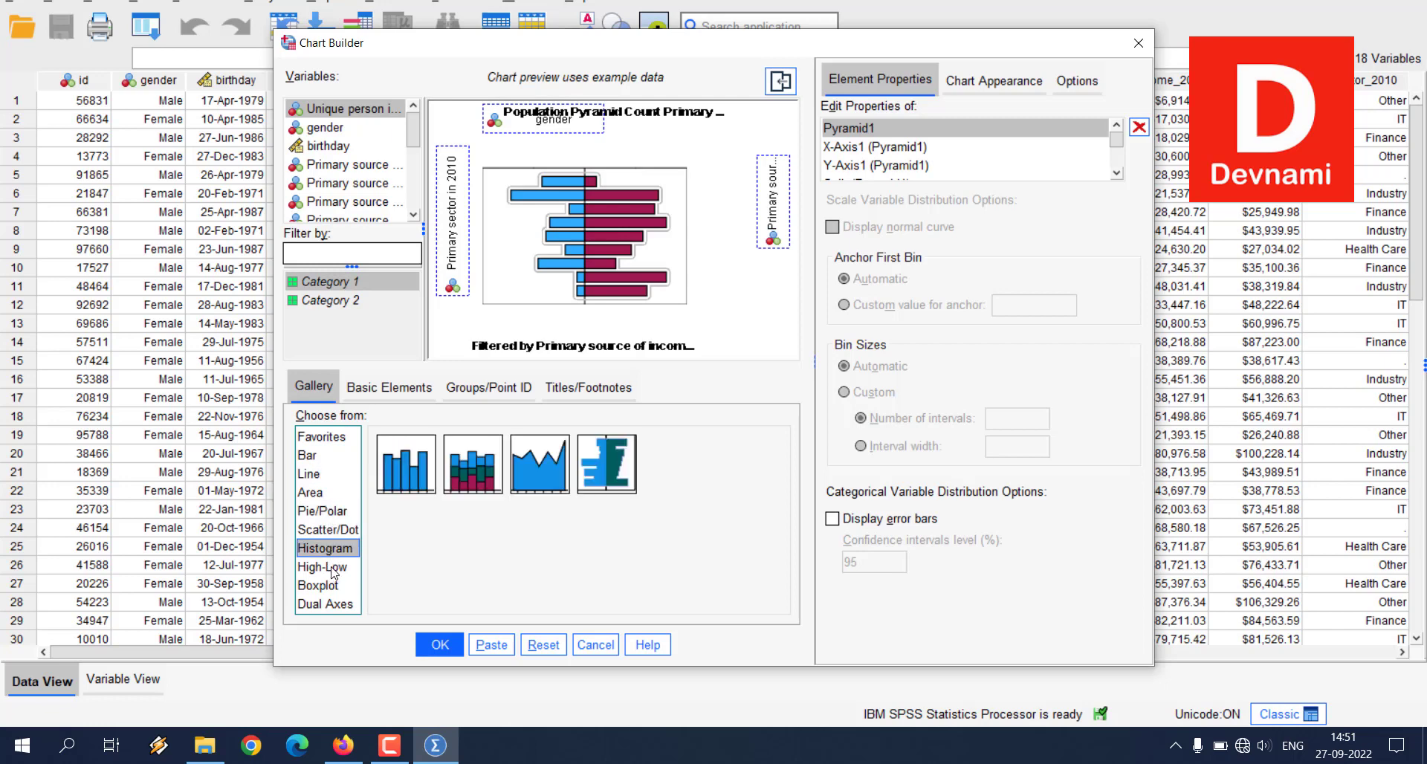
{"action": "left_click", "coordinate": [328, 537]}
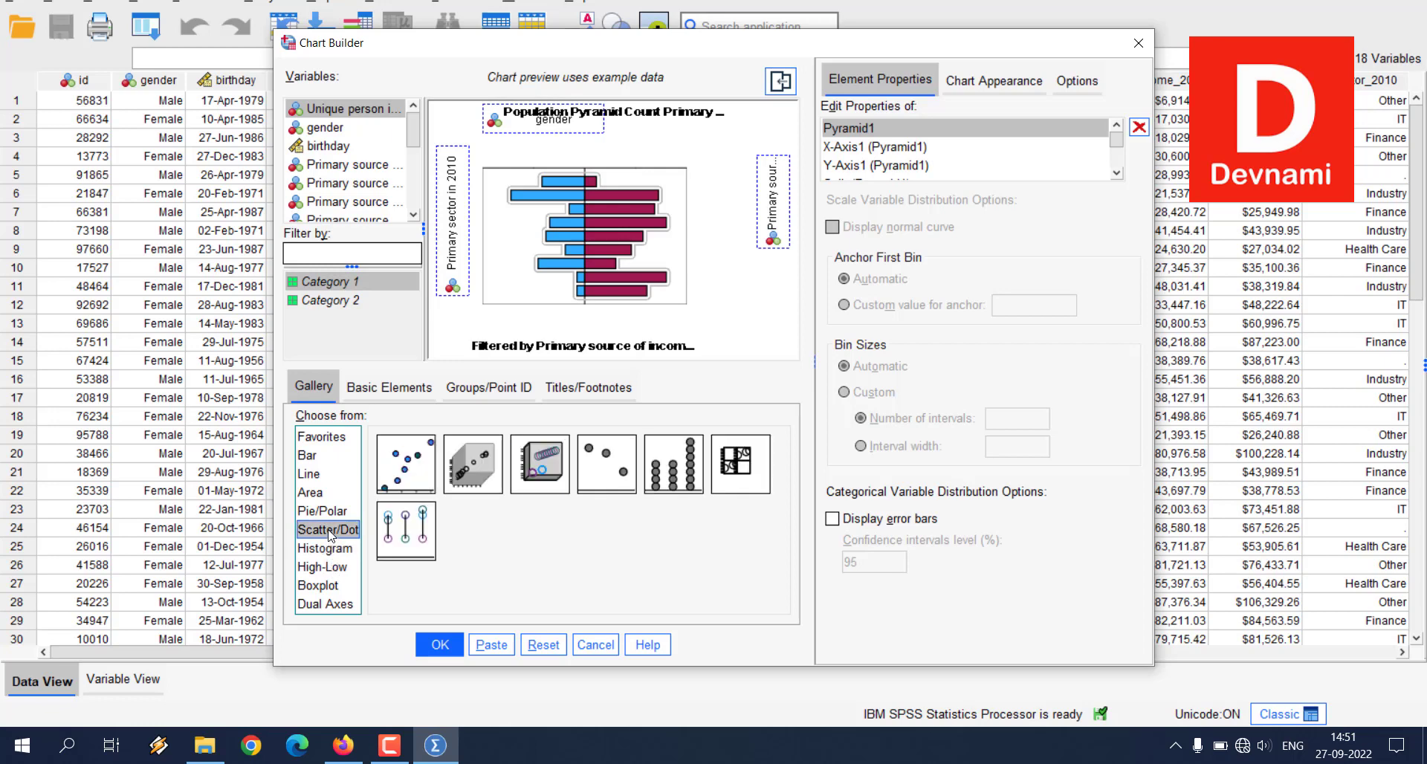
{"action": "left_click", "coordinate": [329, 517]}
{"action": "left_click", "coordinate": [329, 584]}
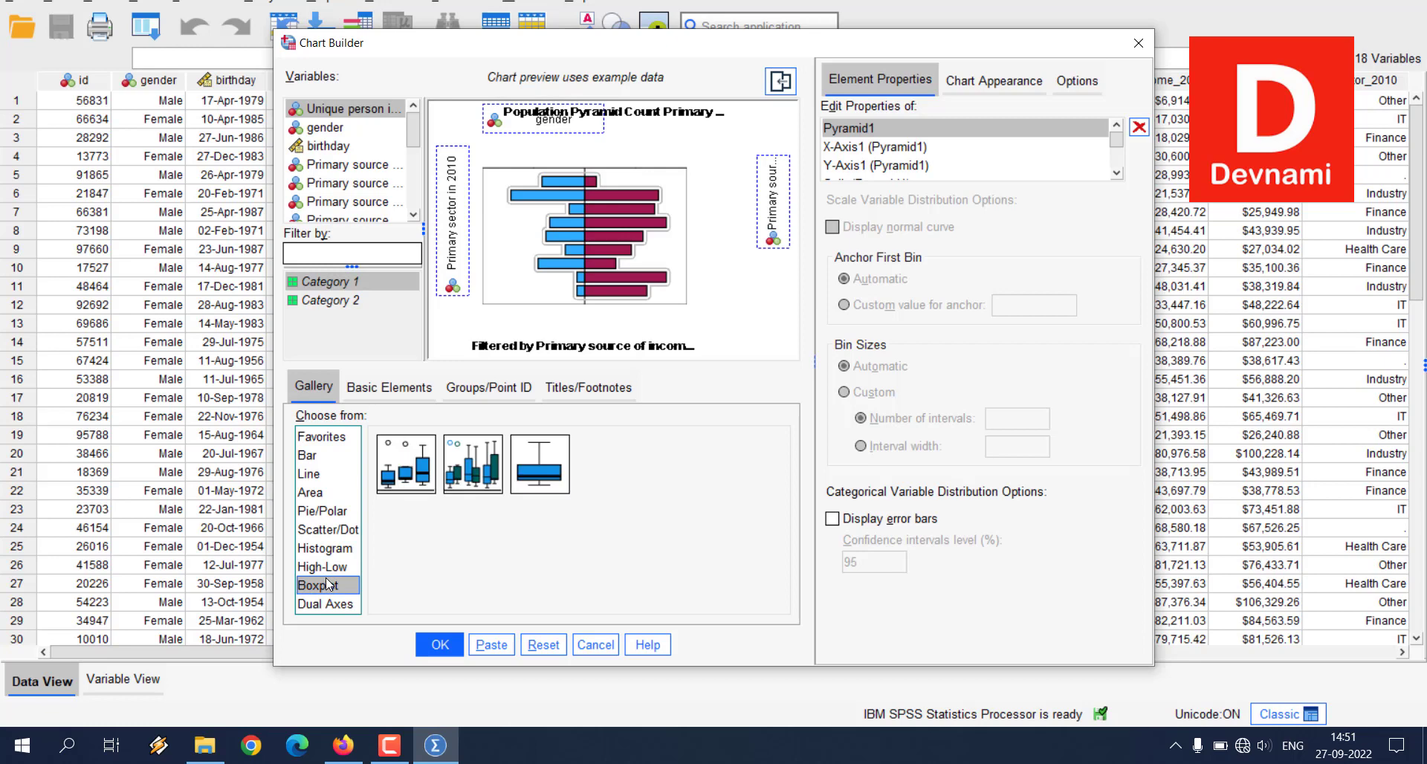
{"action": "left_click", "coordinate": [329, 567]}
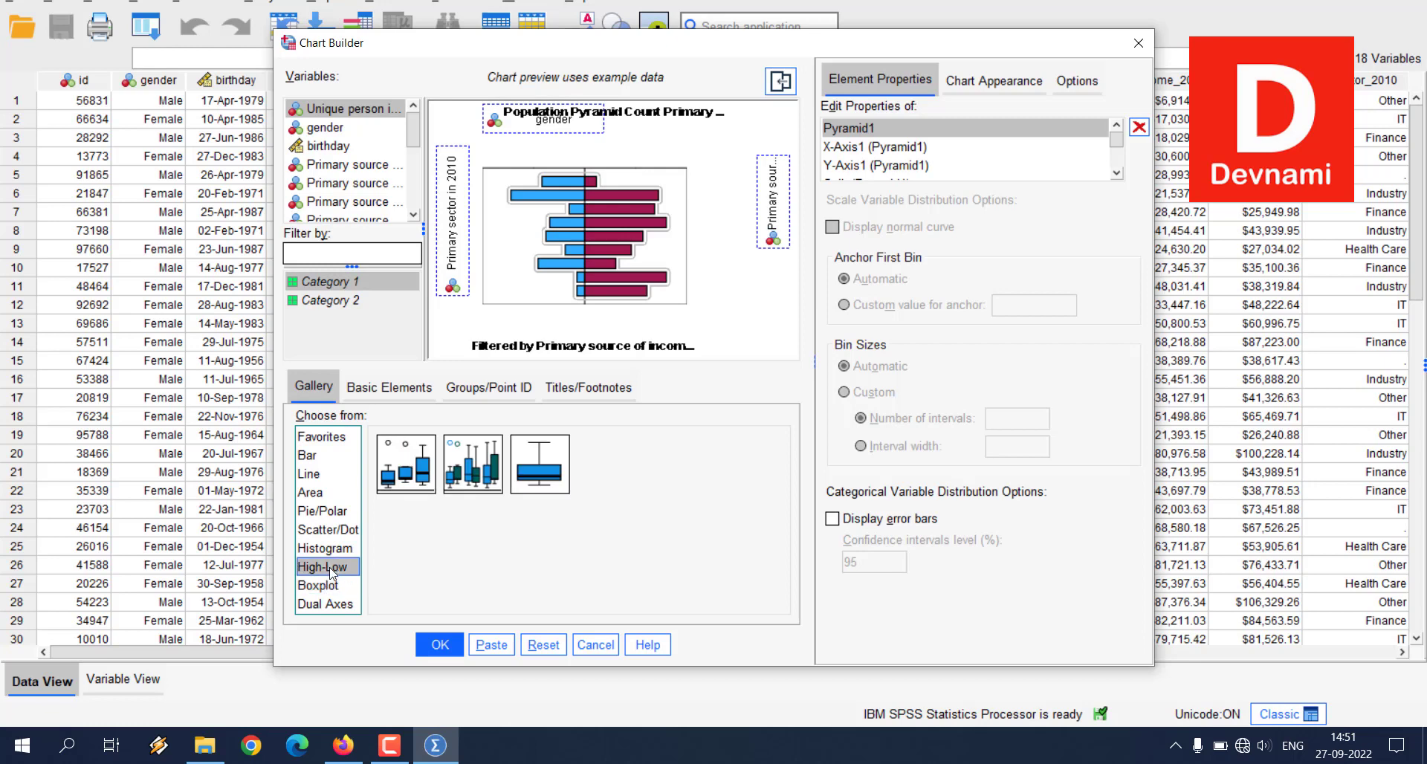
{"action": "left_click", "coordinate": [326, 605]}
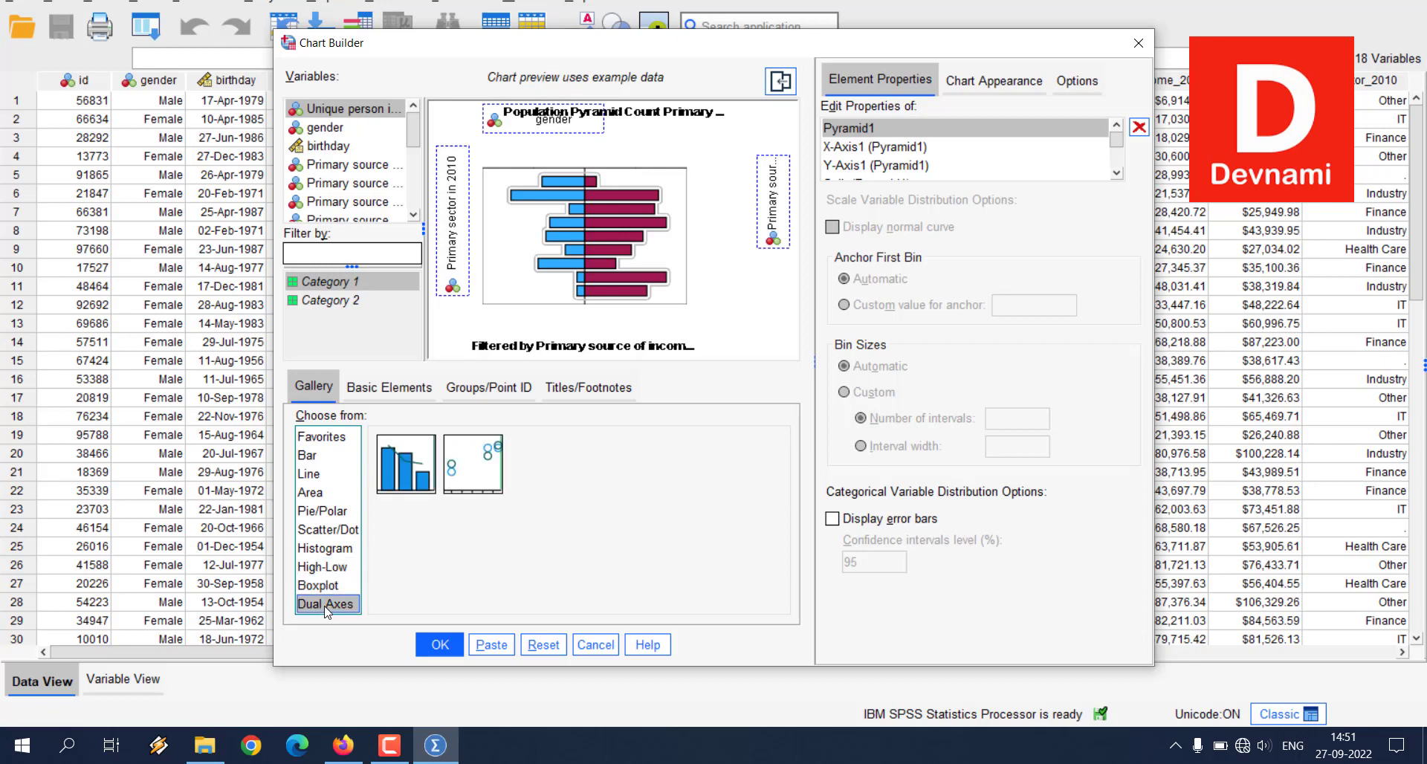
Step: Clear the population pyramid definition and place a Scatter Plot on the empty canvas
{"action": "left_click", "coordinate": [311, 535]}
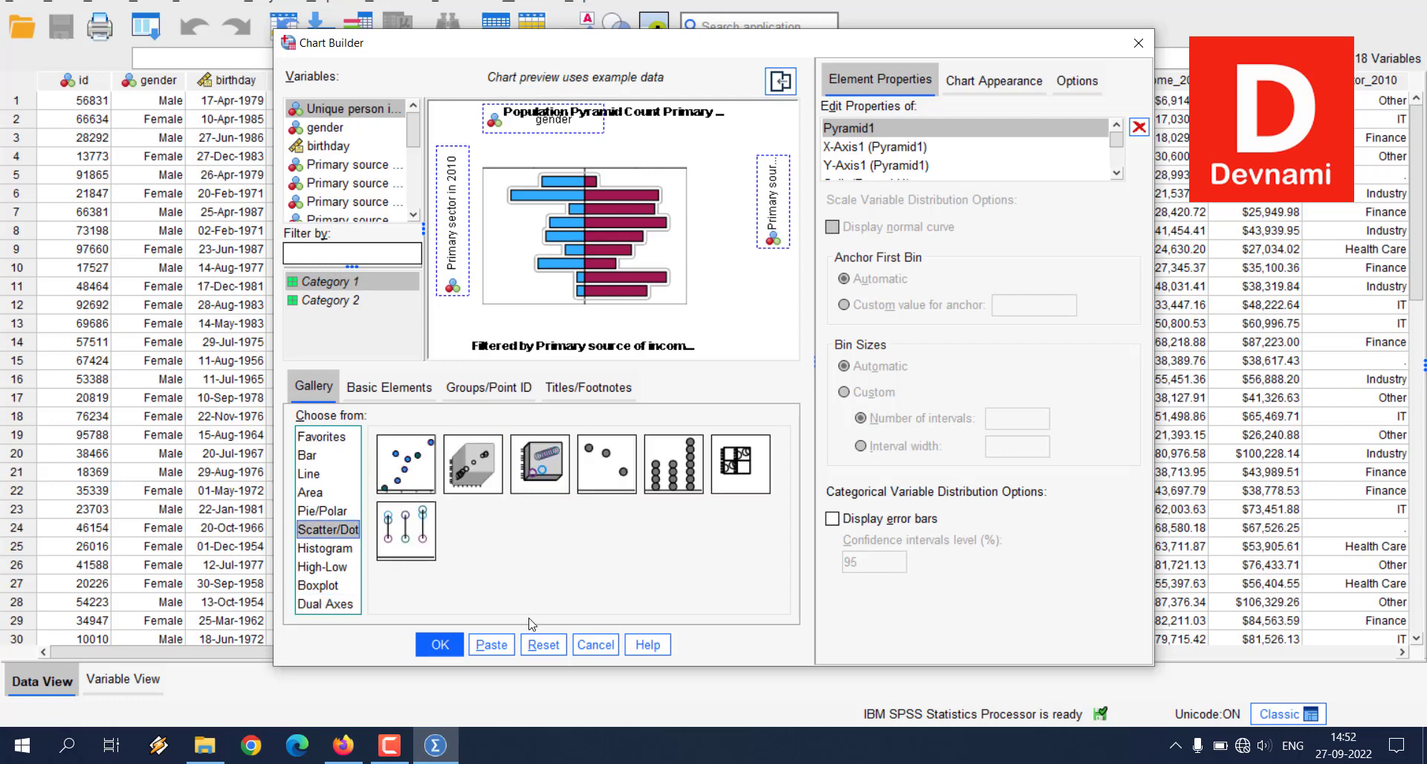
{"action": "left_click", "coordinate": [543, 645]}
{"action": "left_click_drag", "start_coordinate": [405, 476], "coordinate": [562, 215]}
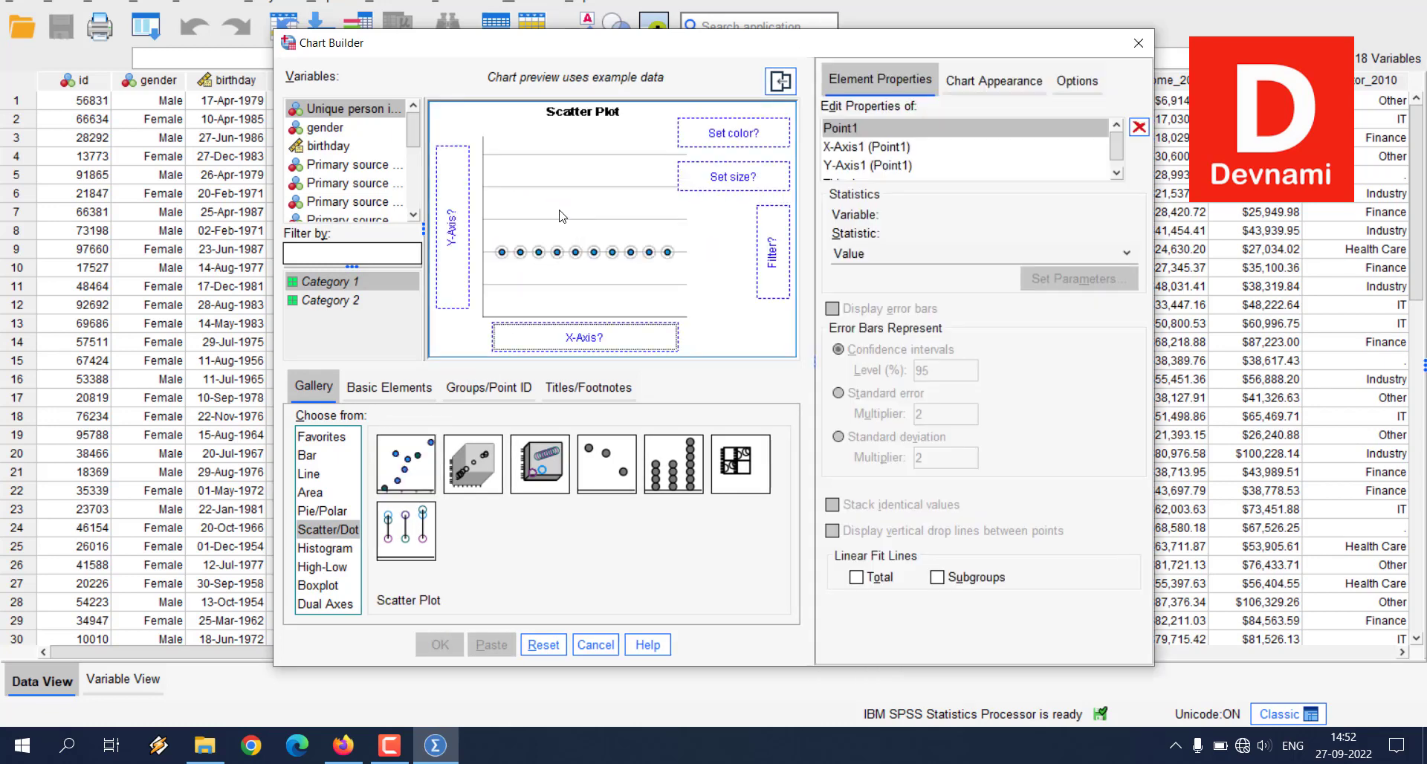
Step: Assign Primary sector in 2010 to the scatter plot's x-axis and Gross total income over 2010 to its y-axis
{"action": "right_click", "coordinate": [330, 132]}
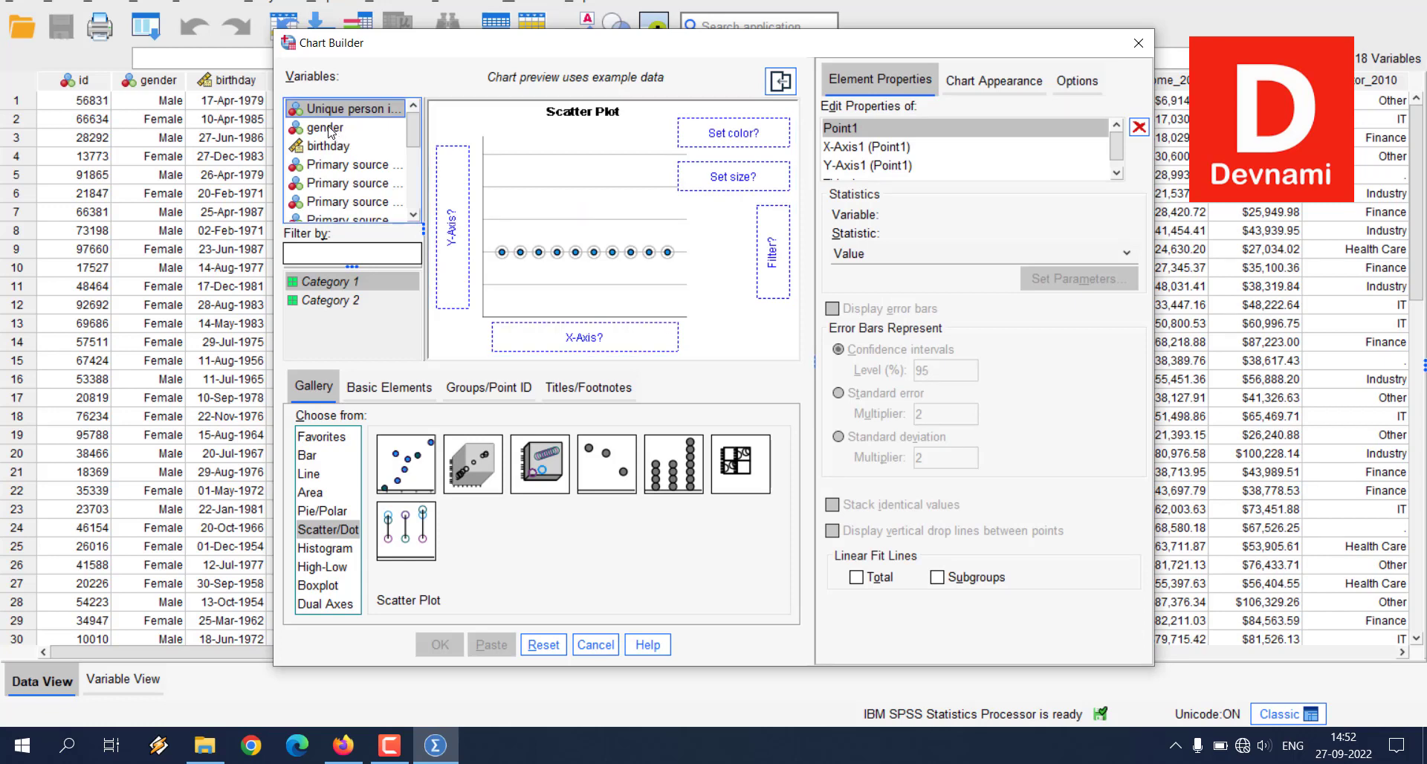
{"action": "left_click", "coordinate": [331, 131]}
{"action": "scroll", "coordinate": [356, 145], "scroll_direction": "down", "scroll_amount": 5}
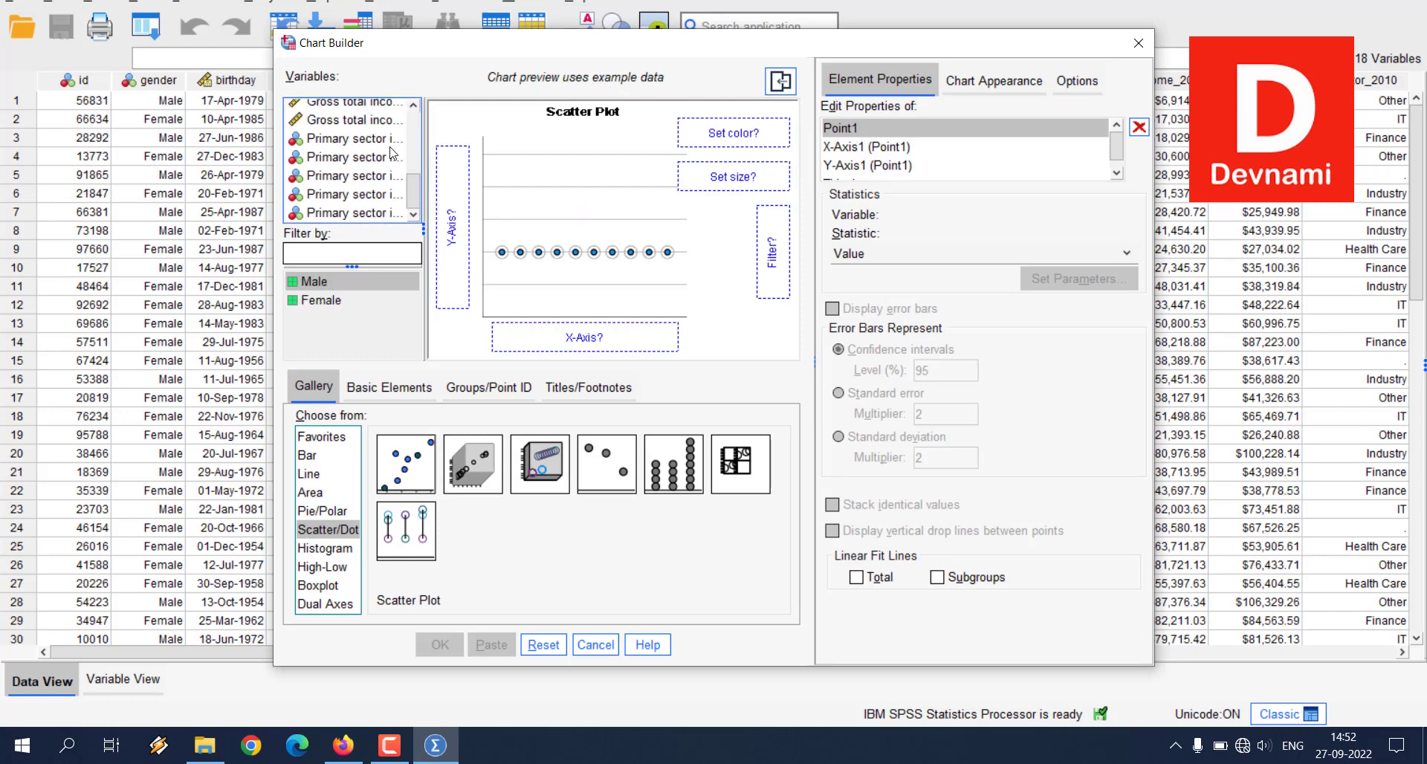
{"action": "left_click_drag", "start_coordinate": [355, 143], "coordinate": [572, 335]}
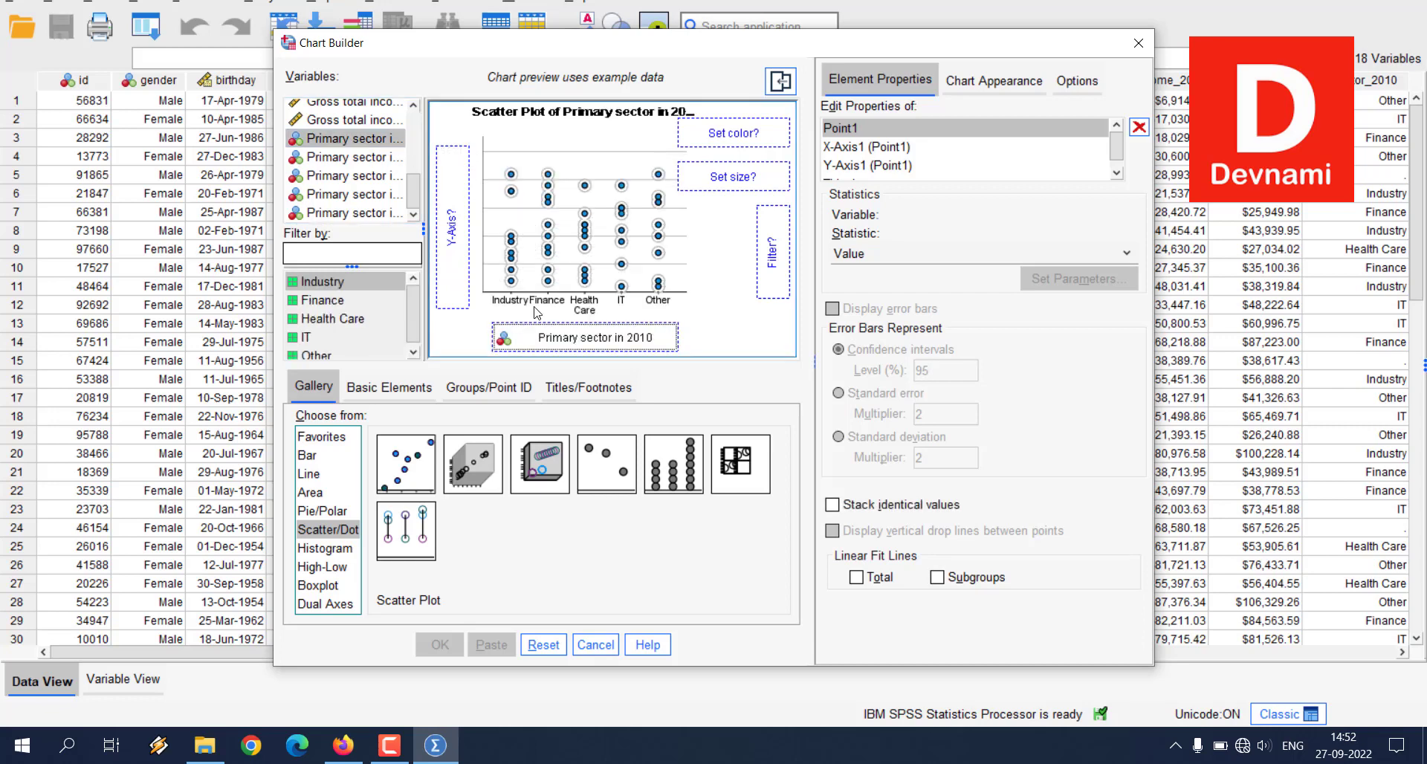
{"action": "left_click_drag", "start_coordinate": [410, 187], "coordinate": [451, 216]}
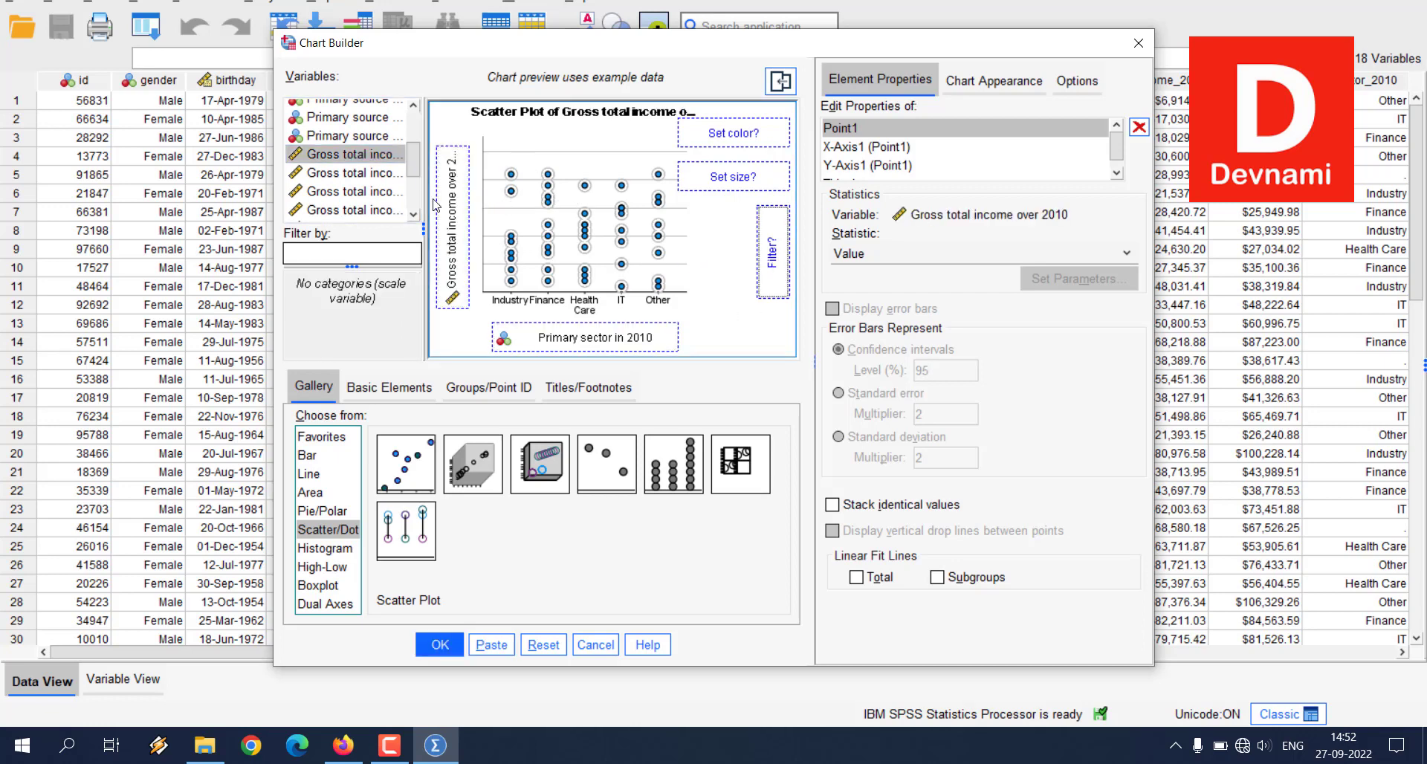
Step: Assign Primary source of income in 2010 as the scatter plot's filter variable, generate the chart and maximize its output window
{"action": "left_click_drag", "start_coordinate": [415, 167], "coordinate": [415, 111]}
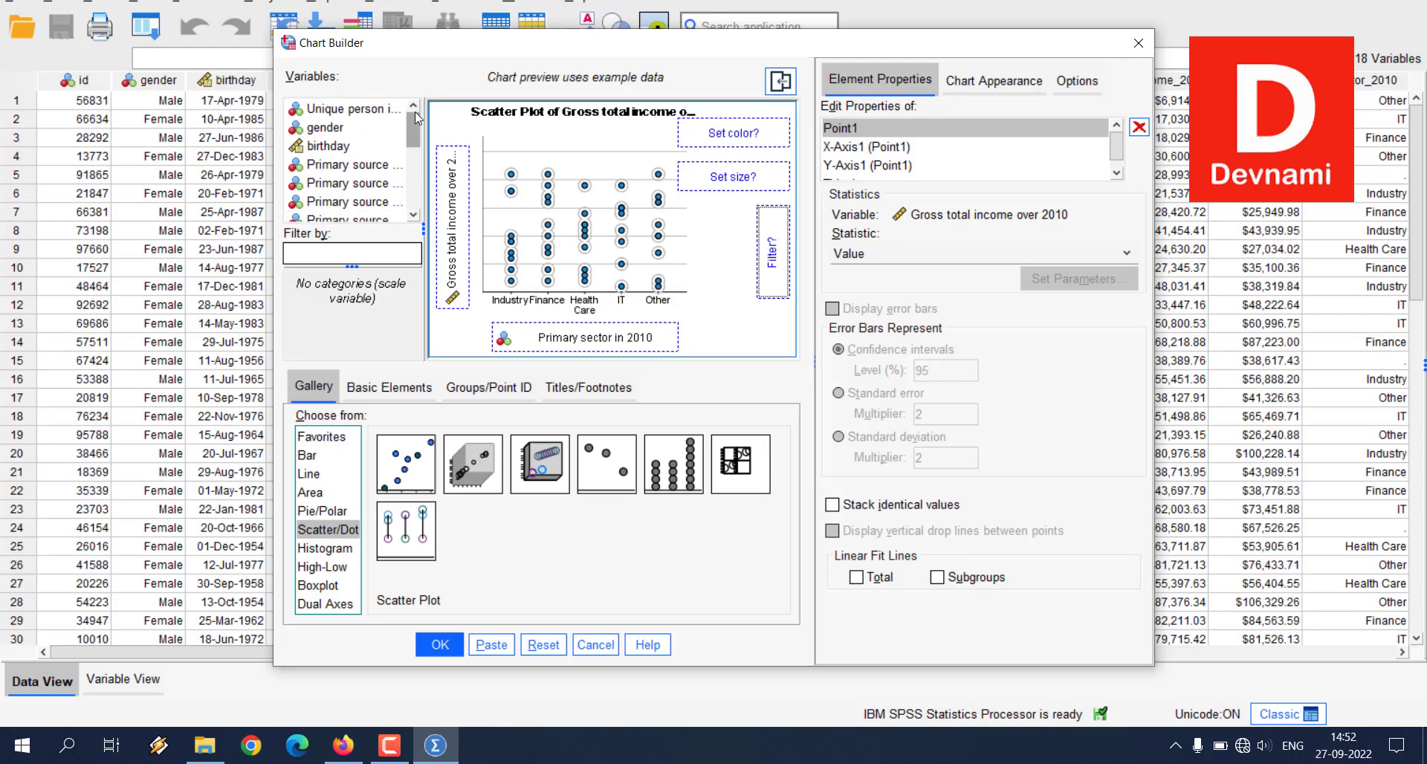
{"action": "left_click_drag", "start_coordinate": [354, 168], "coordinate": [776, 259]}
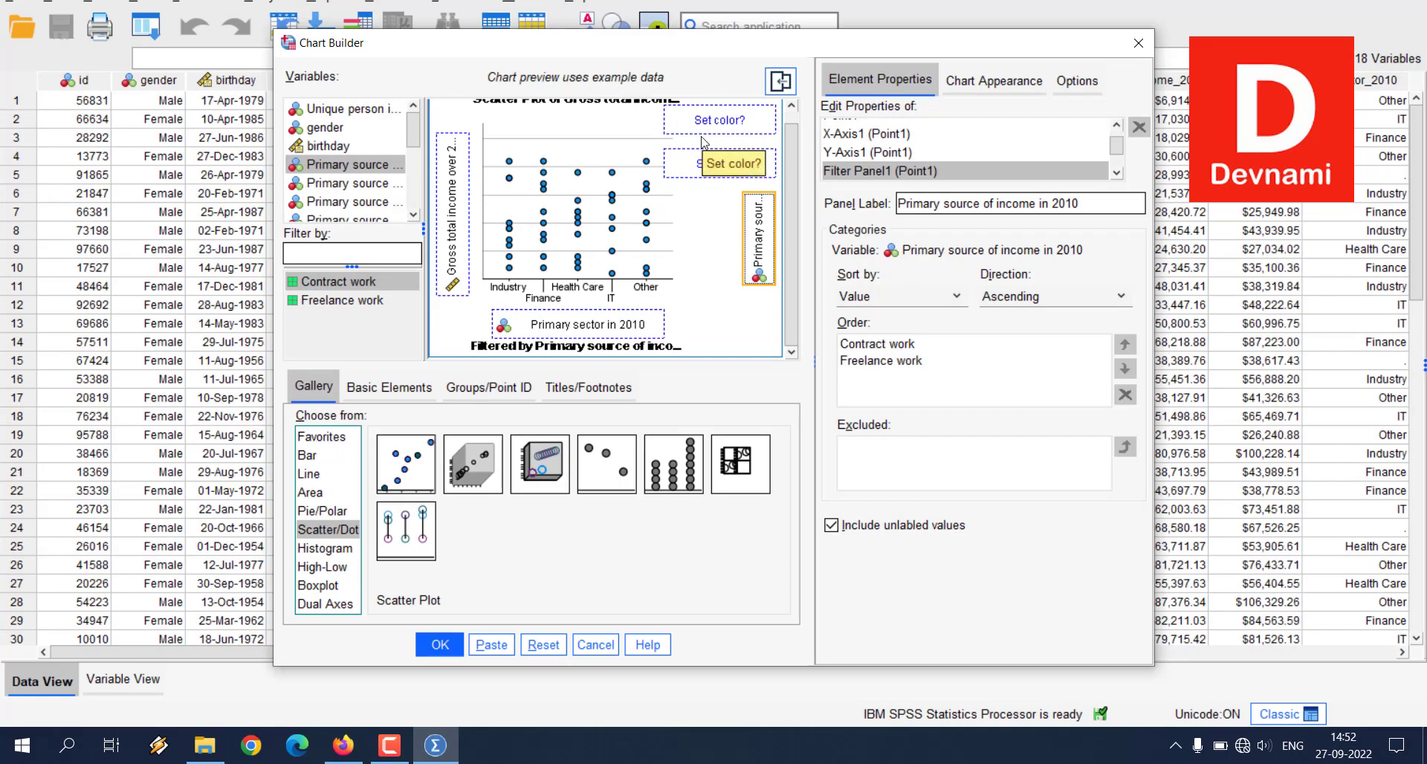
{"action": "left_click", "coordinate": [428, 643]}
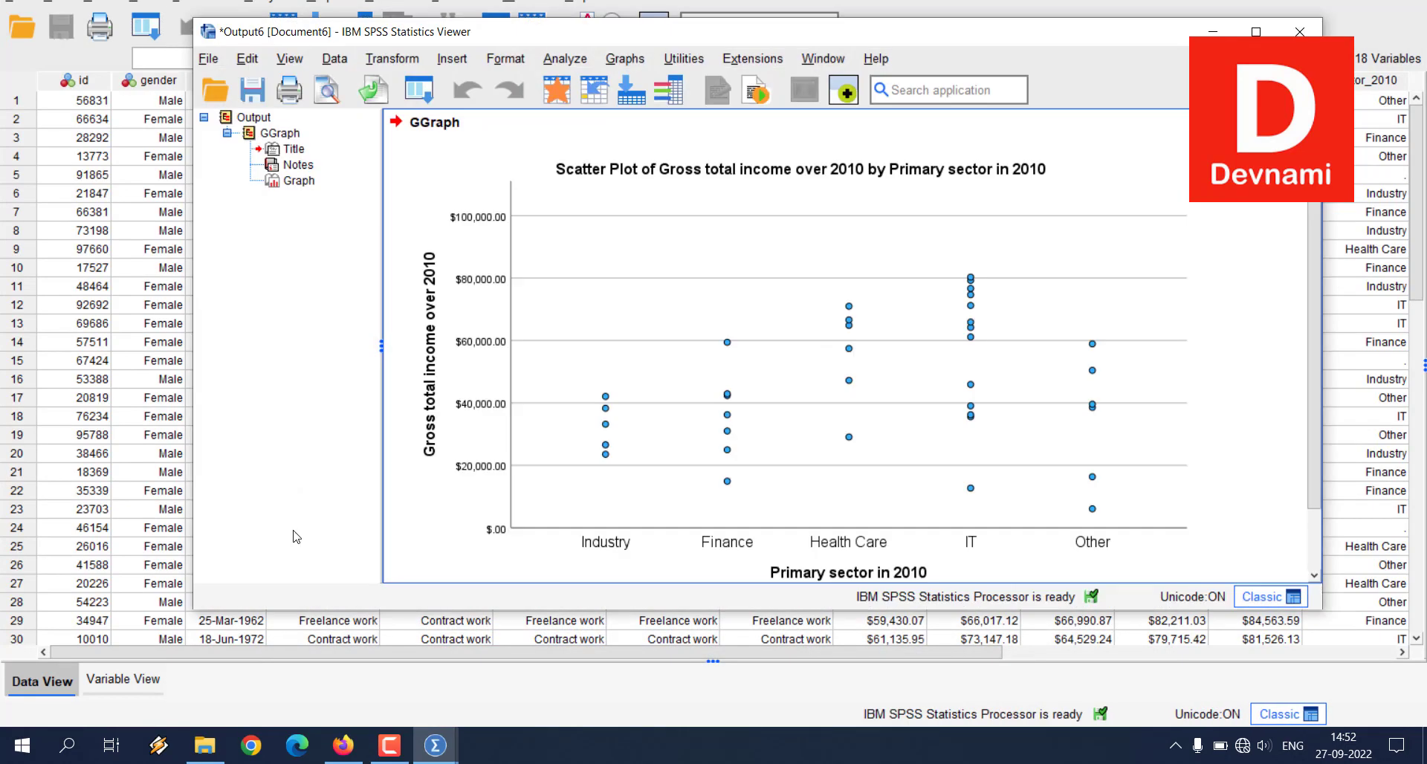
{"action": "left_click", "coordinate": [1255, 33]}
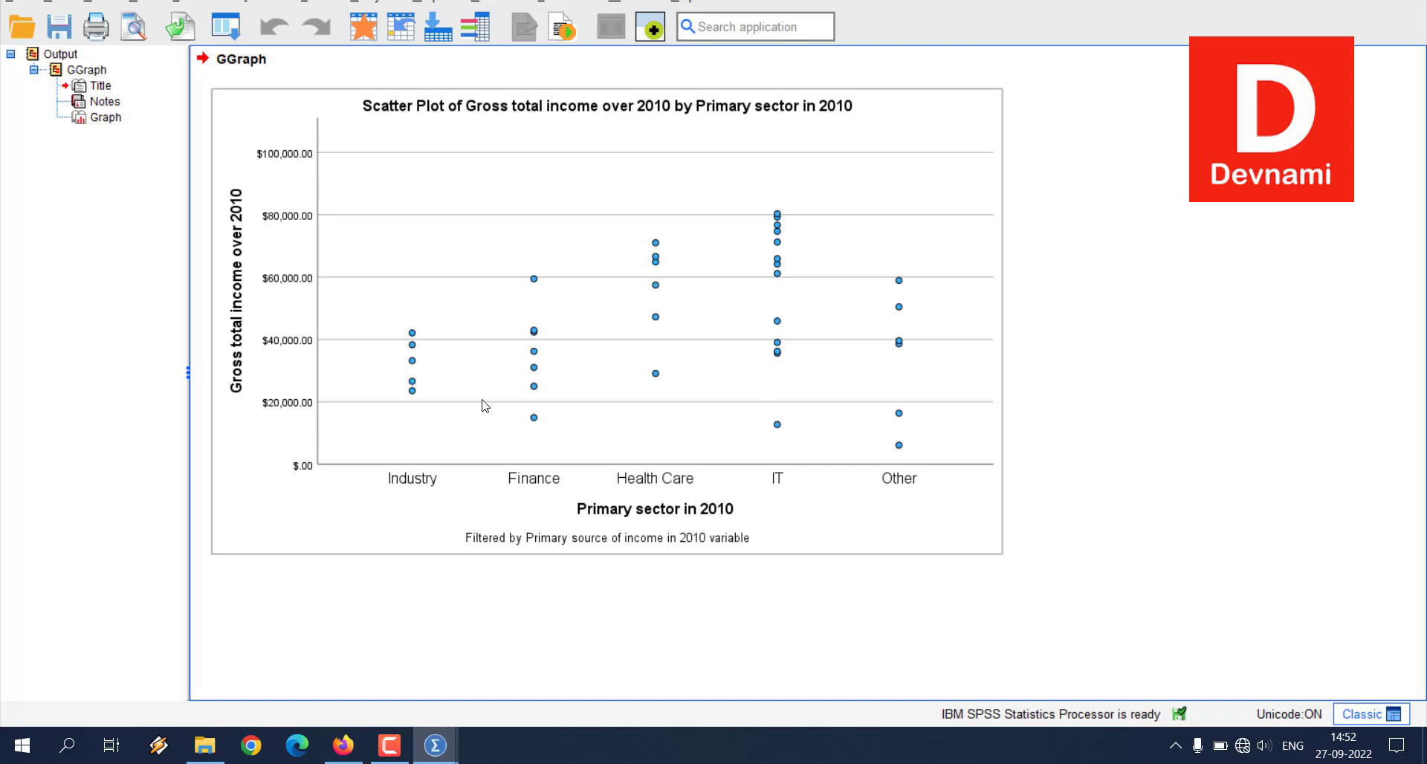
Step: Close the scatter plot's output document without saving its contents and reopen the Chart Builder
{"action": "left_click", "coordinate": [1131, 419]}
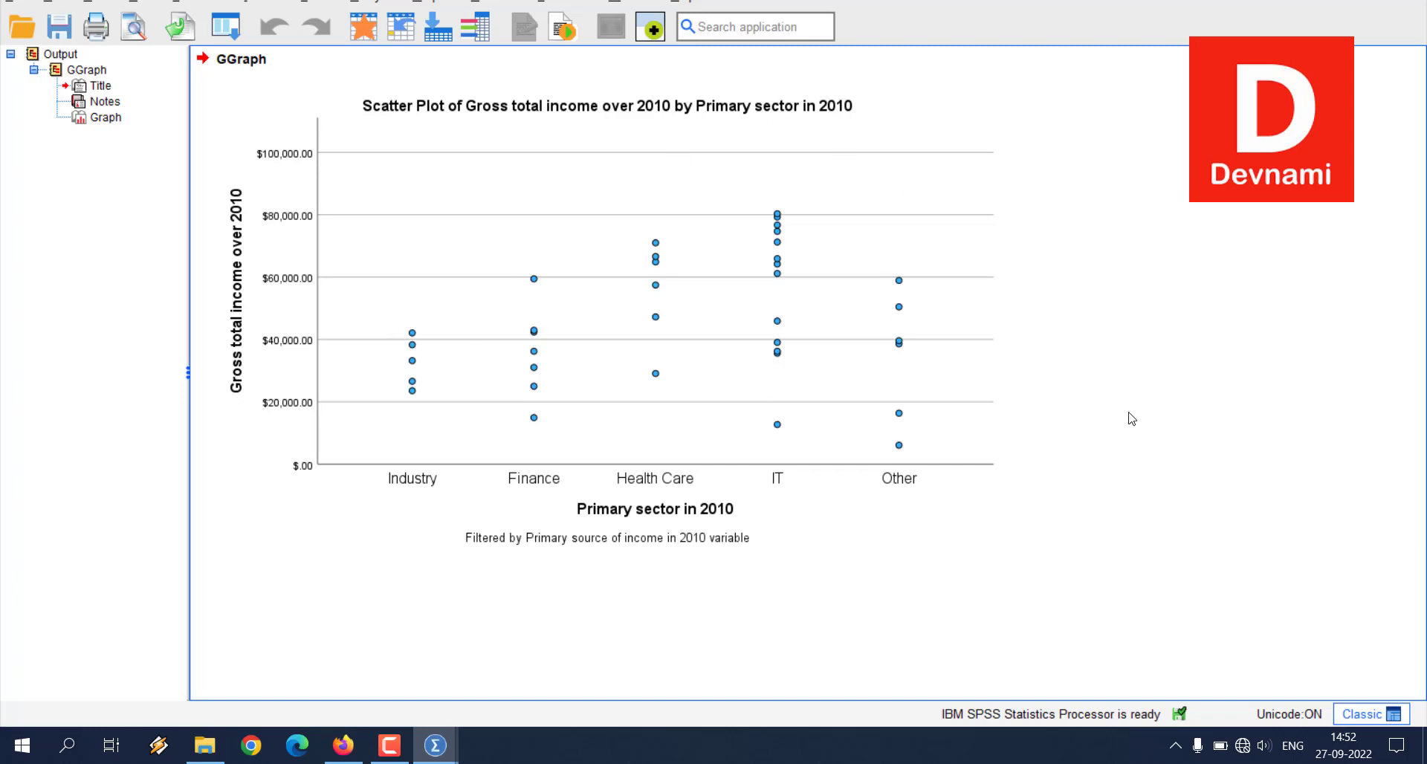
{"action": "left_click", "coordinate": [532, 355]}
{"action": "left_click", "coordinate": [1379, 4]}
{"action": "left_click", "coordinate": [714, 376]}
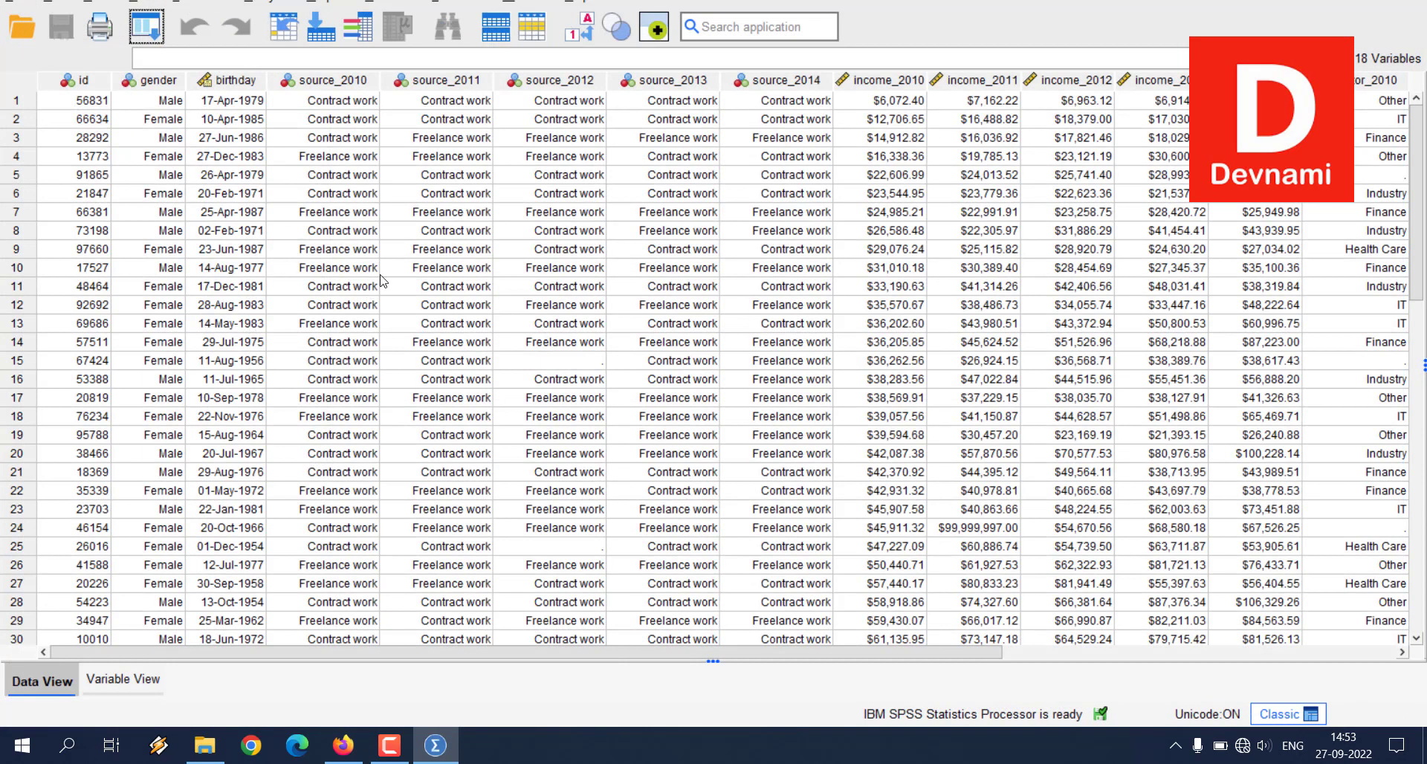
{"action": "left_click", "coordinate": [319, 3]}
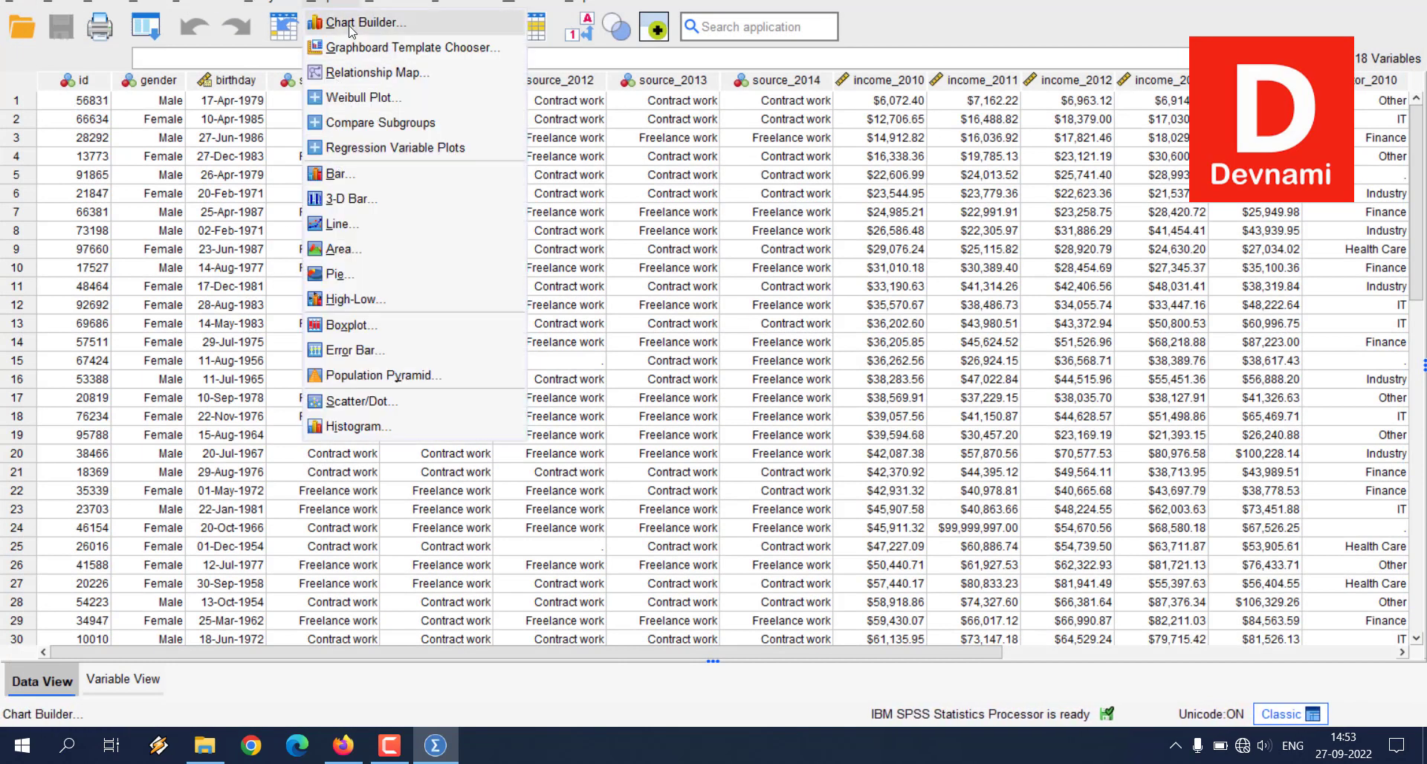
{"action": "left_click", "coordinate": [352, 22]}
{"action": "left_click", "coordinate": [569, 446]}
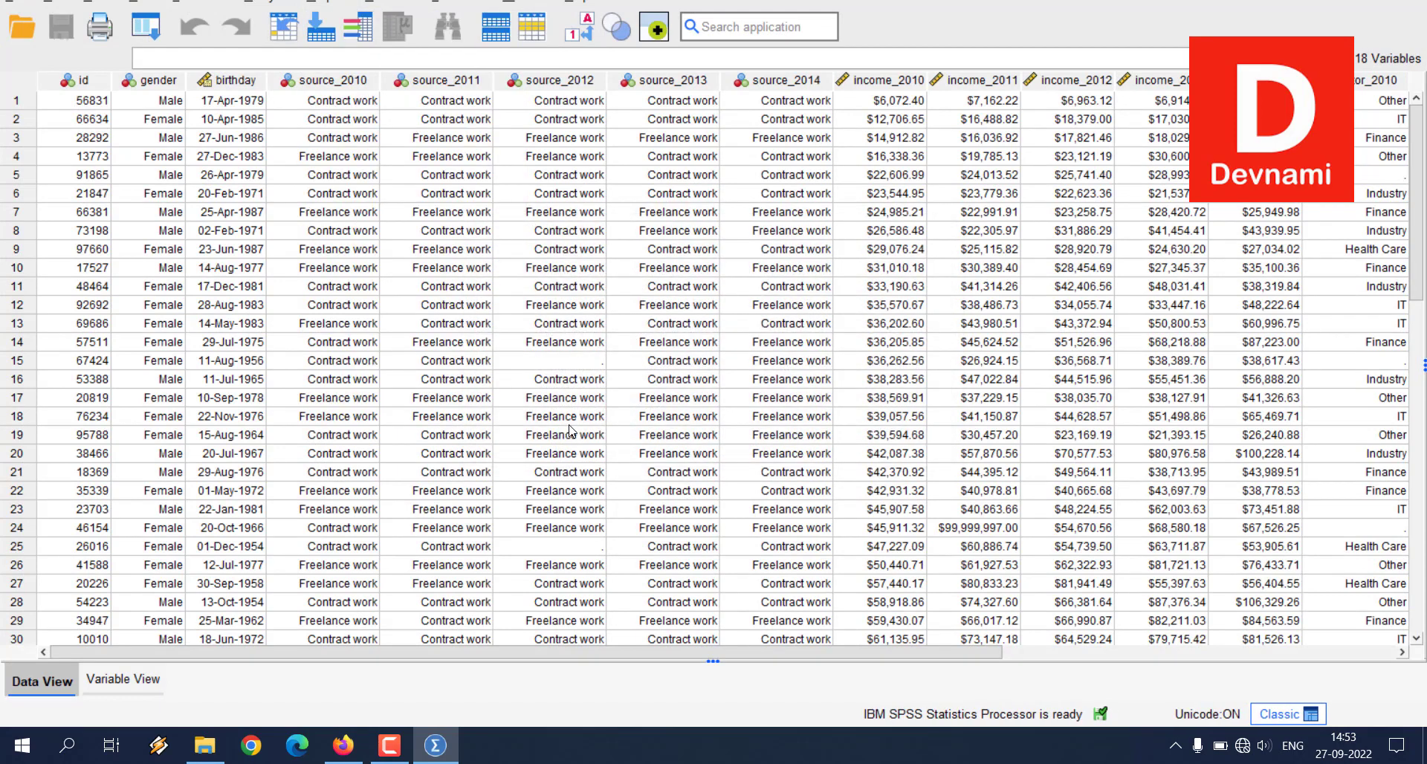